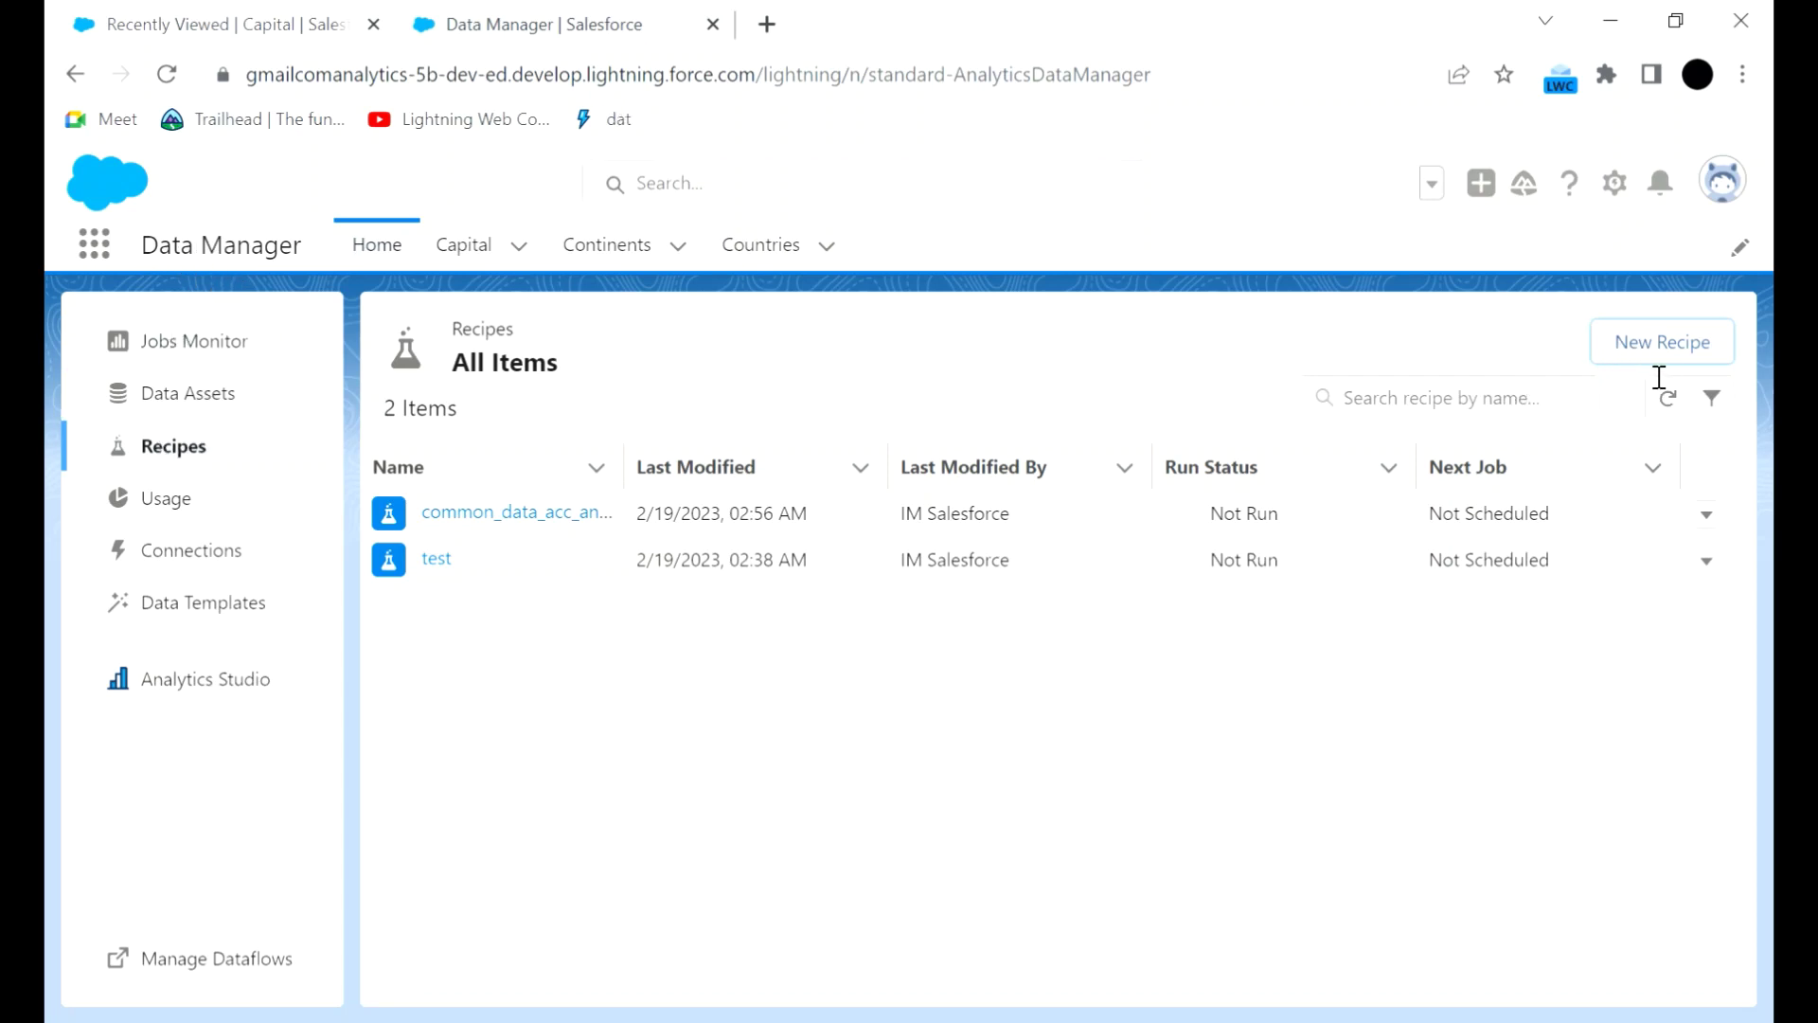
Step: Create a new recipe and start adding input data, waiting for the unresponsive pages
click(1650, 351)
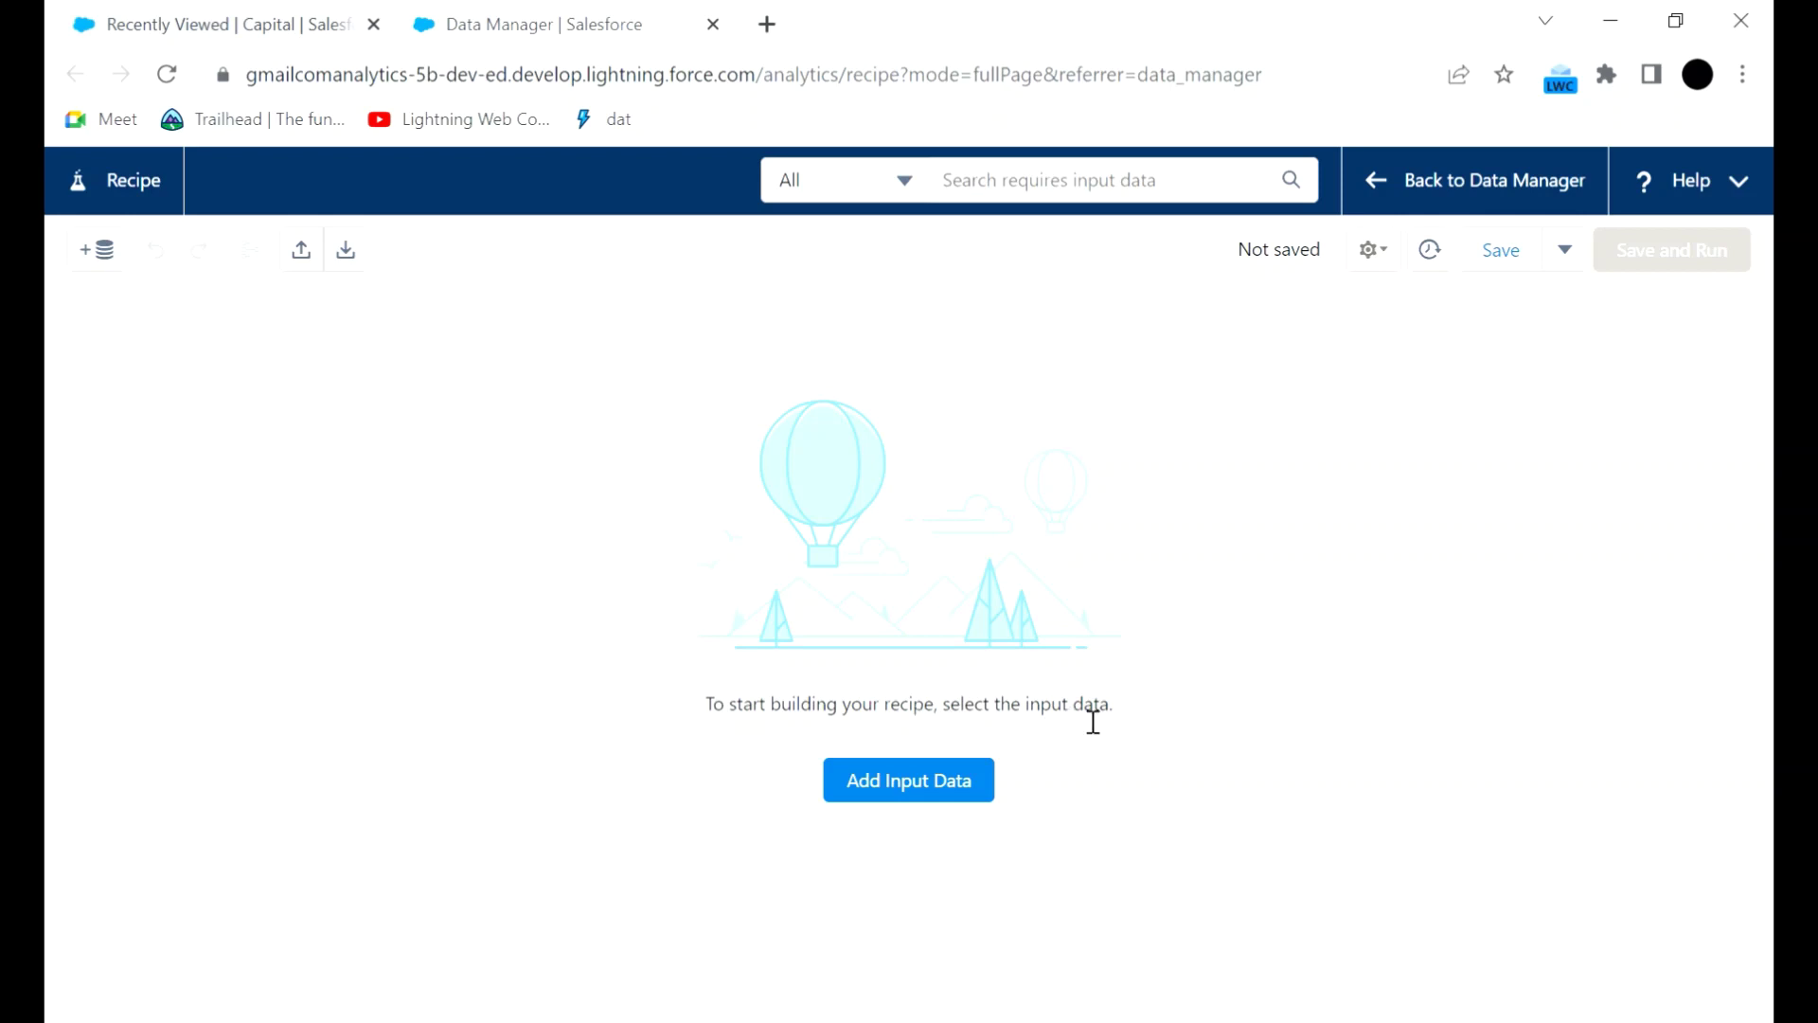
click(930, 784)
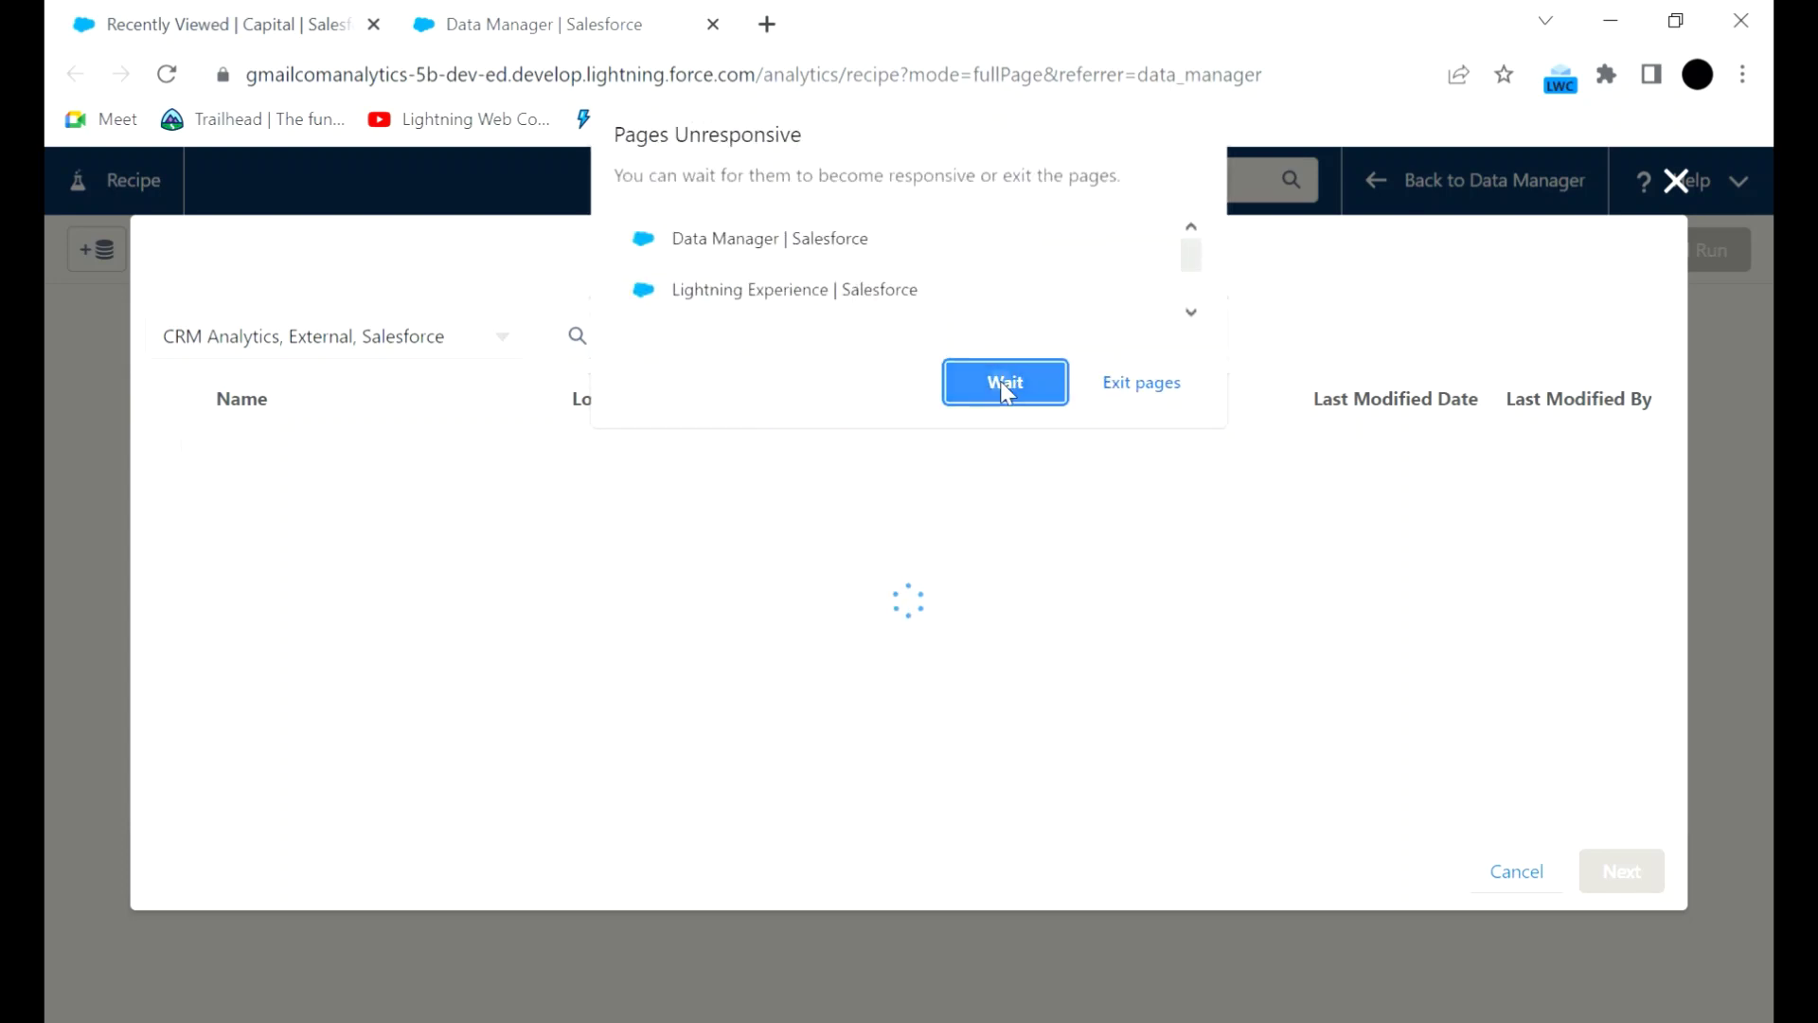
click(1006, 382)
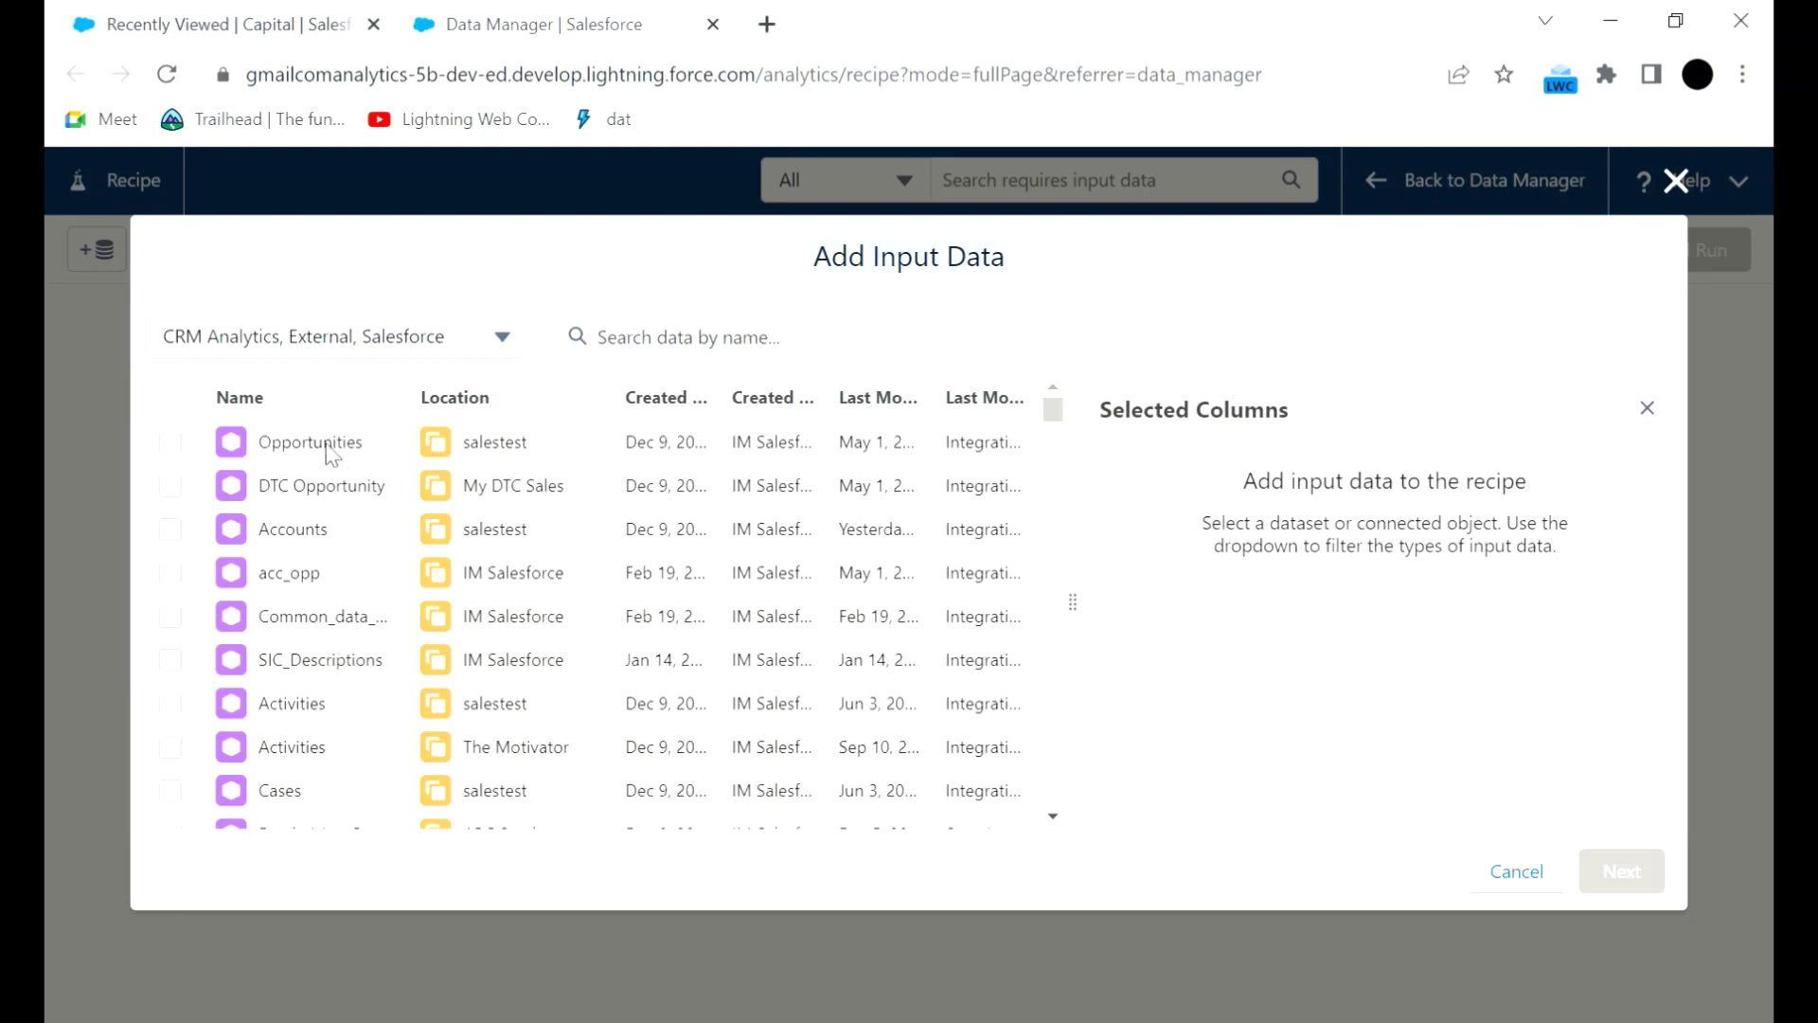
Step: Filter the available input data to CRM Analytics Datasets only, excluding External Connected Objects and Salesforce Objects
click(458, 343)
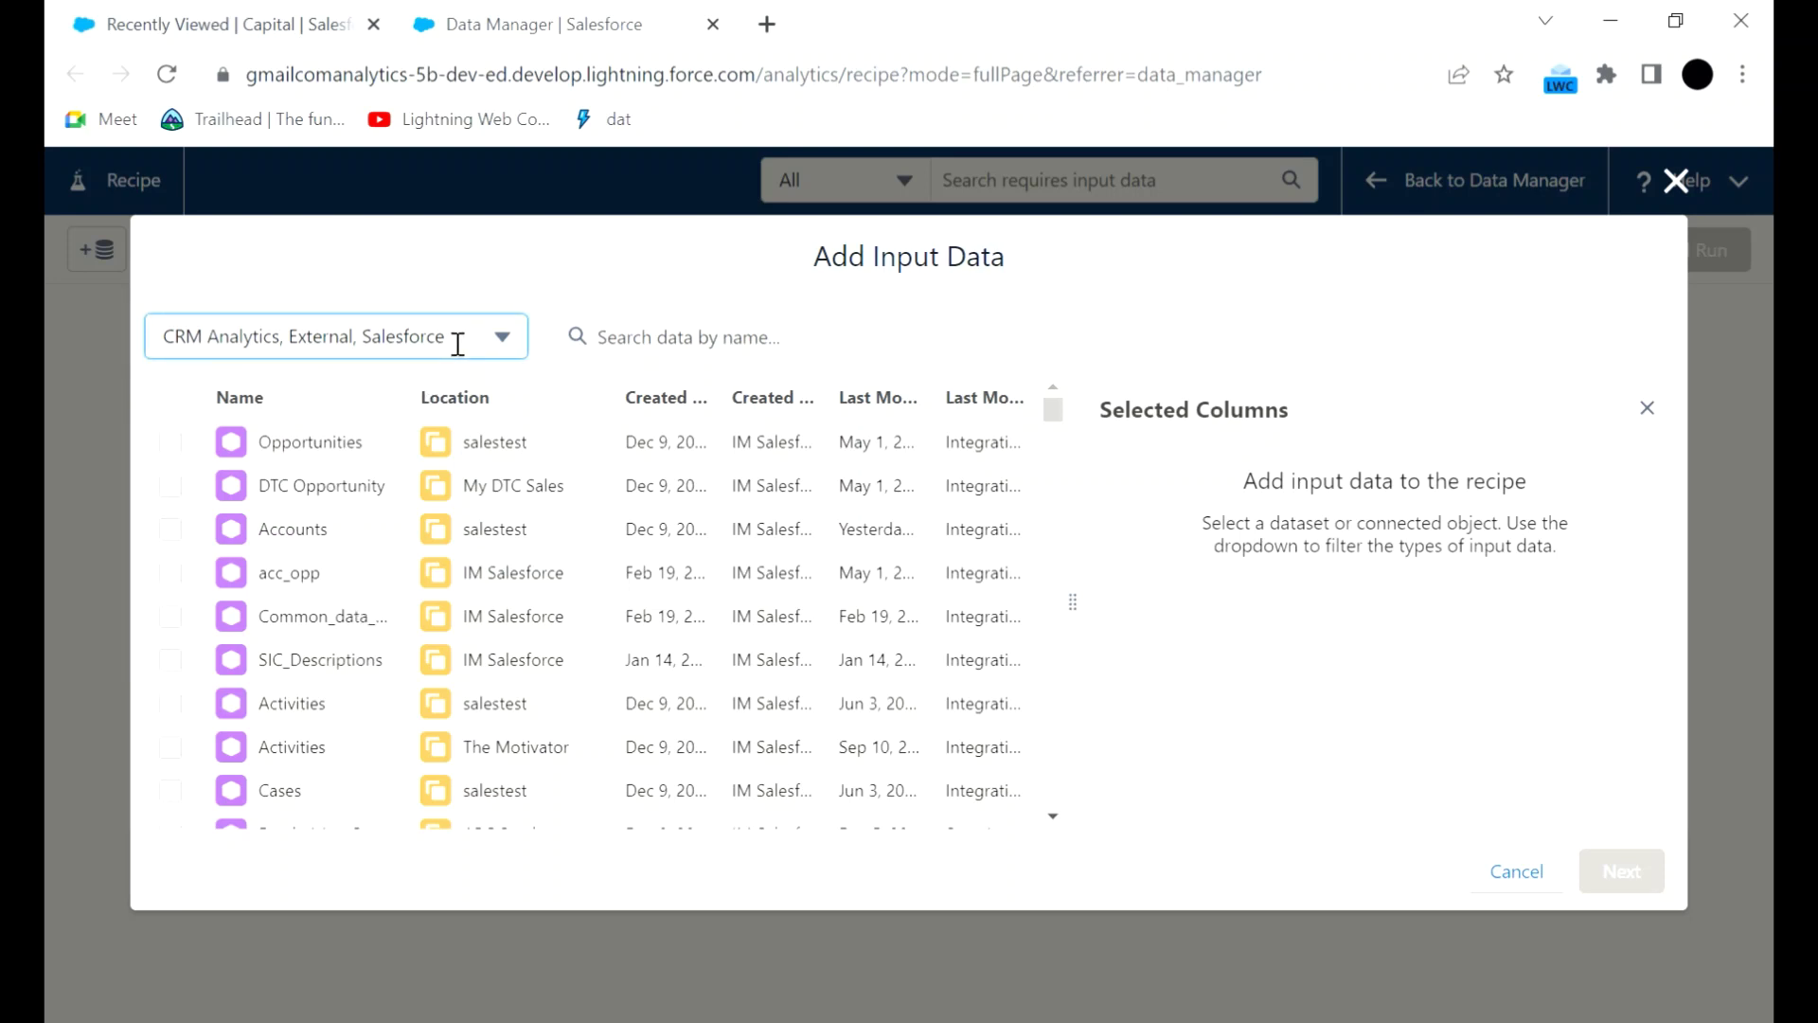
click(509, 341)
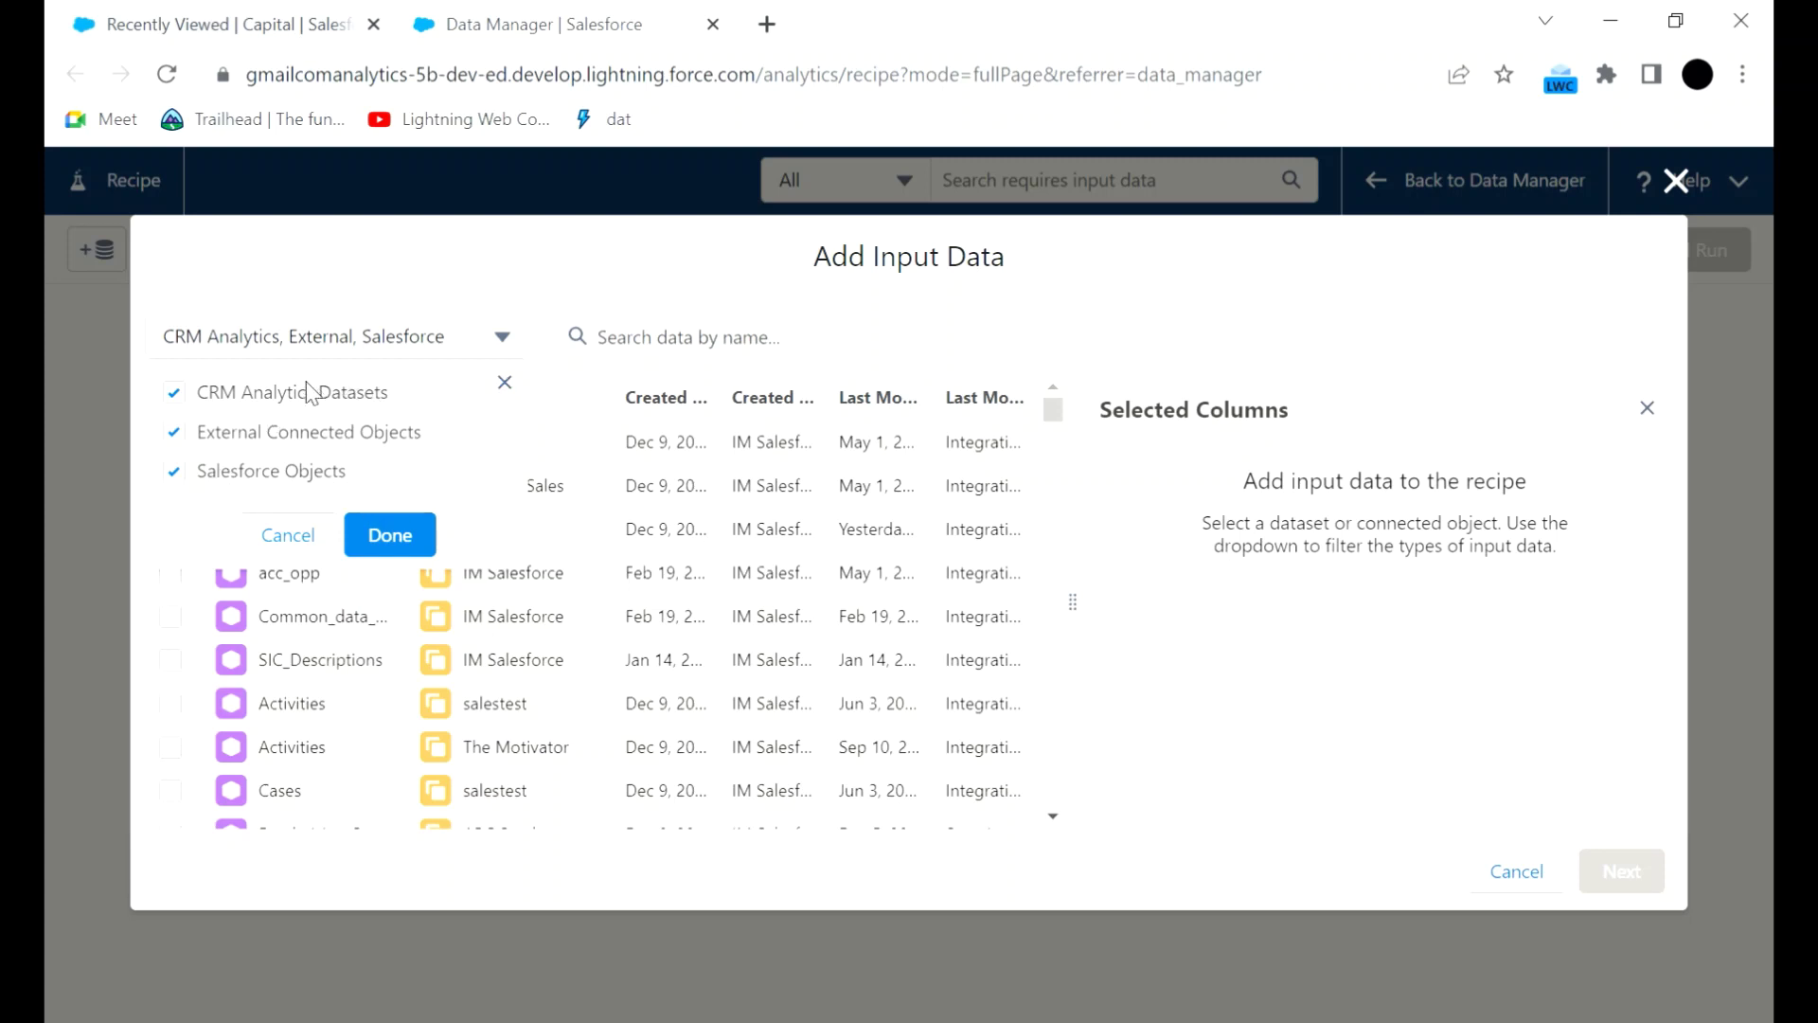
click(176, 394)
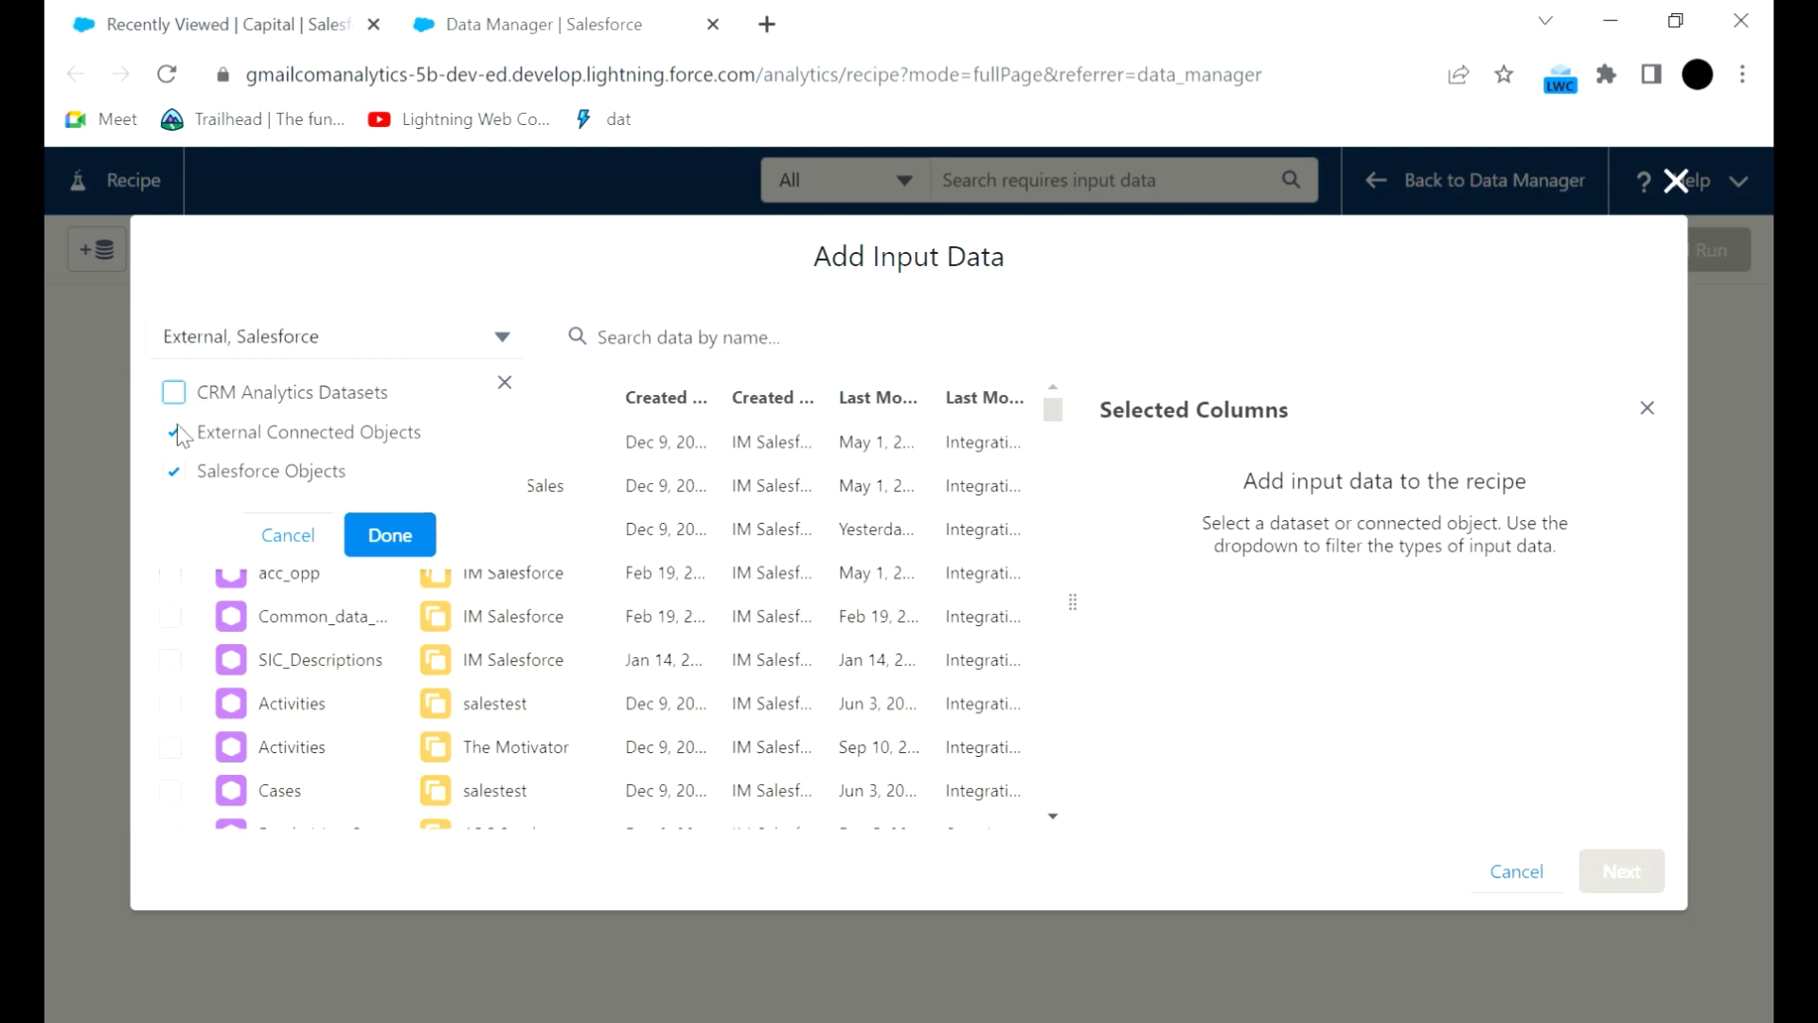
click(174, 436)
click(174, 470)
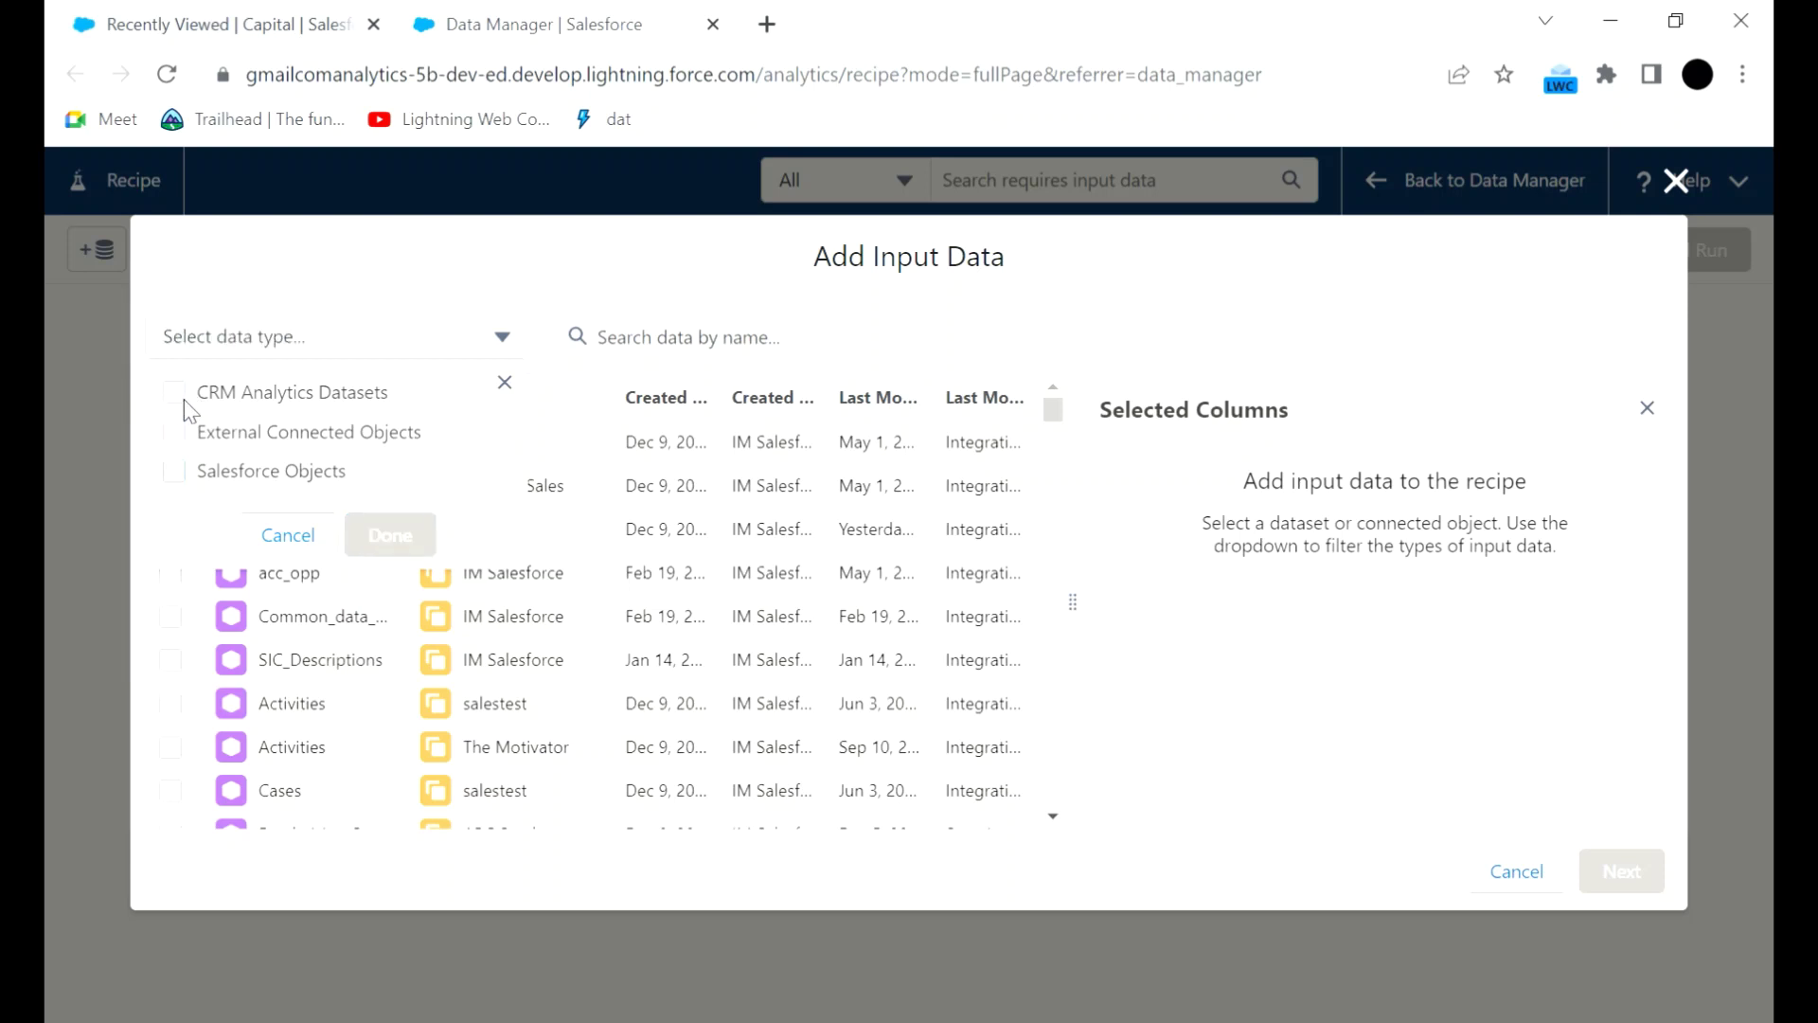
click(184, 400)
click(391, 536)
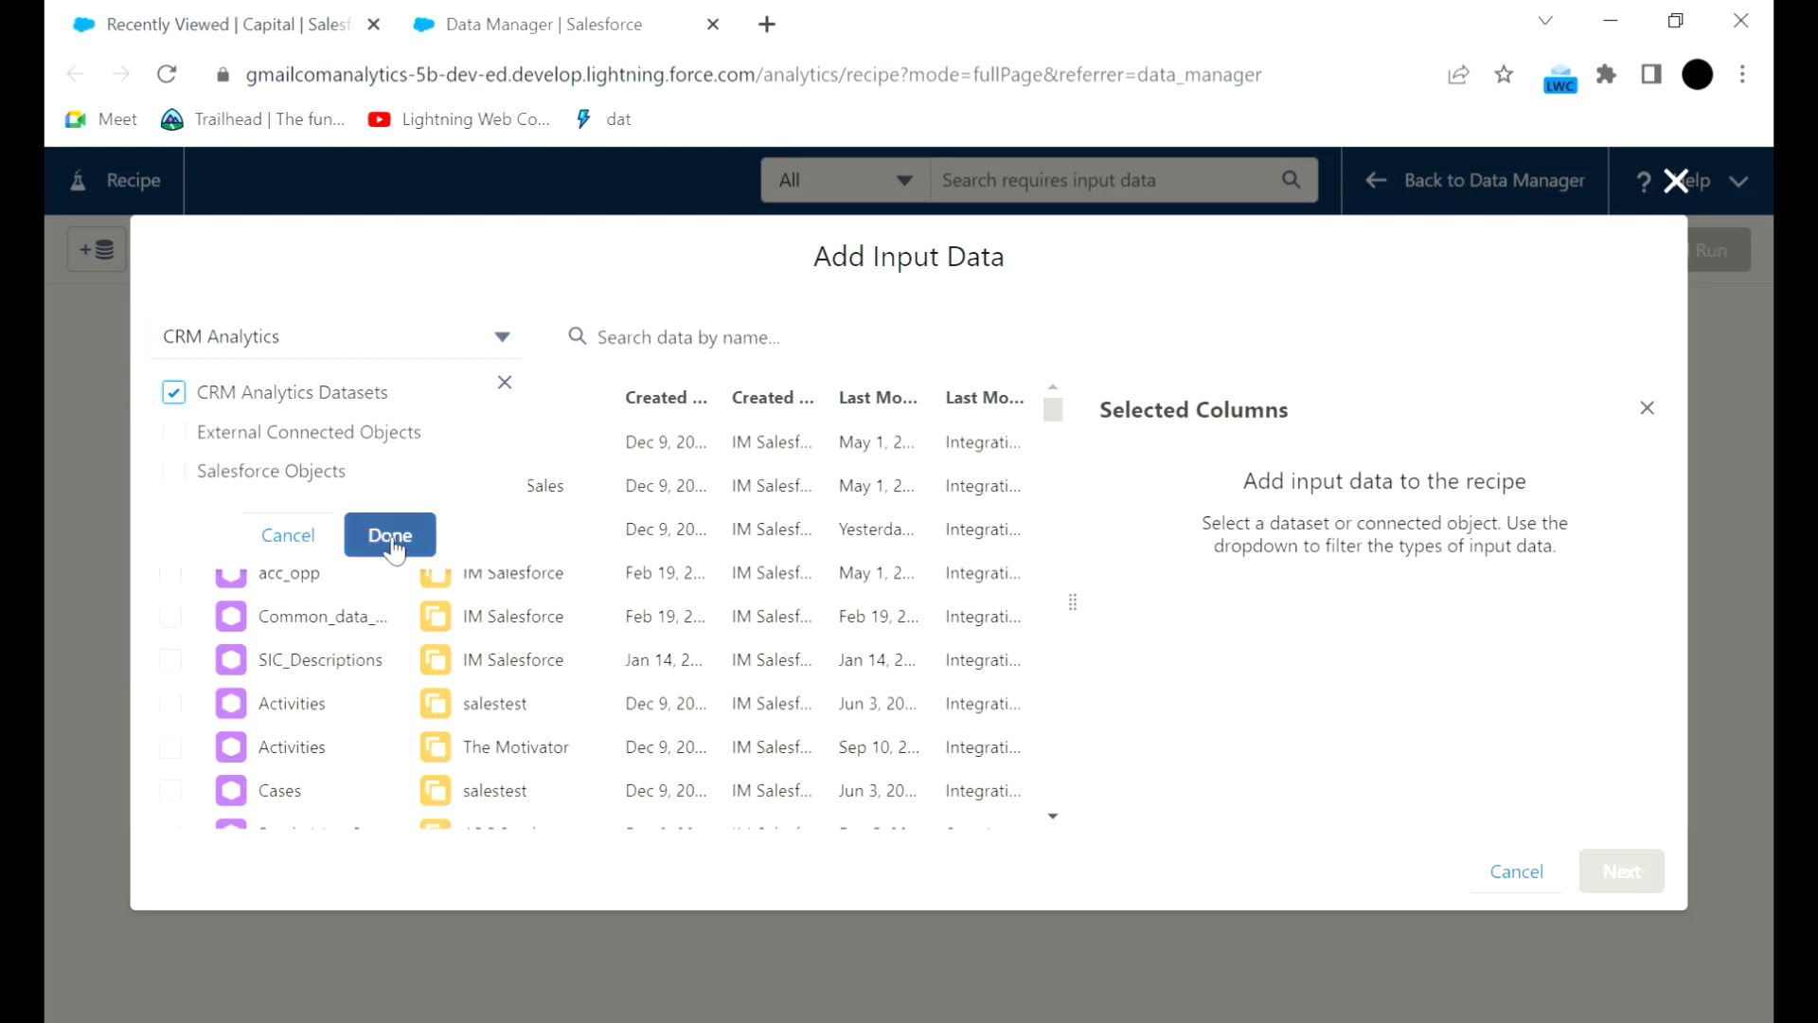
click(407, 530)
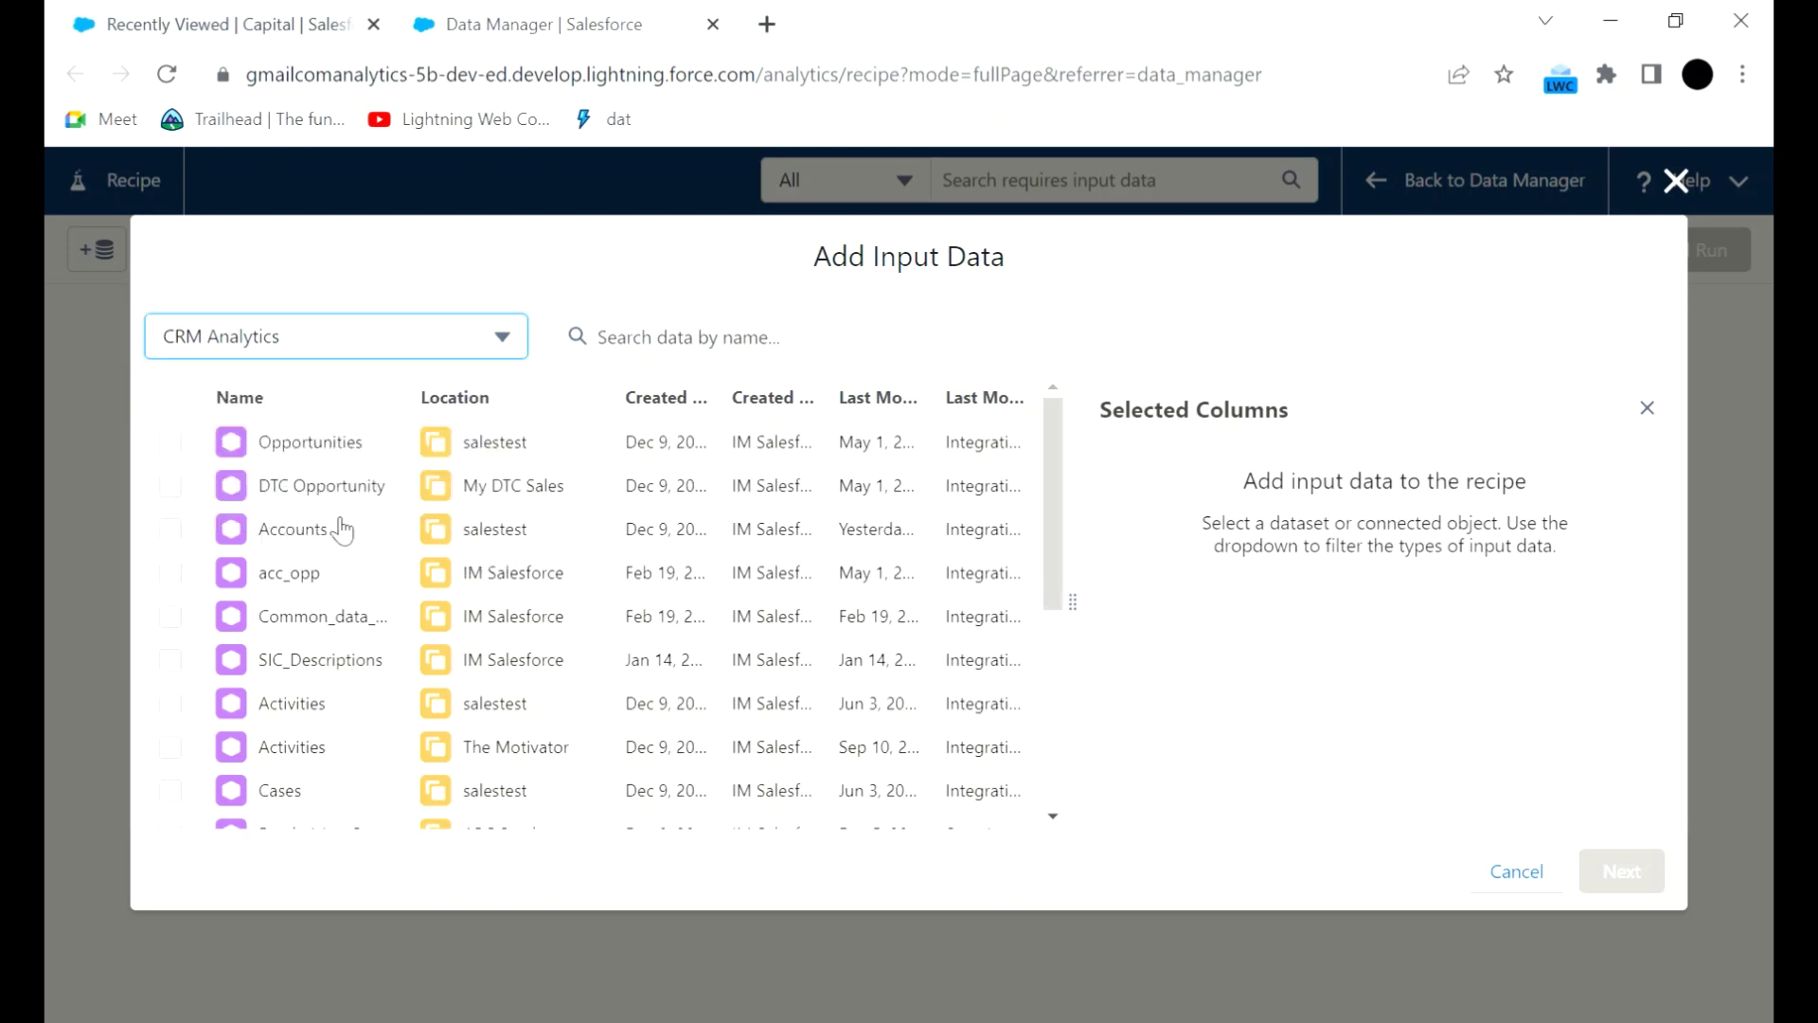
Step: Select the DTC Opportunity dataset as input data and look through its columns
click(174, 505)
click(174, 492)
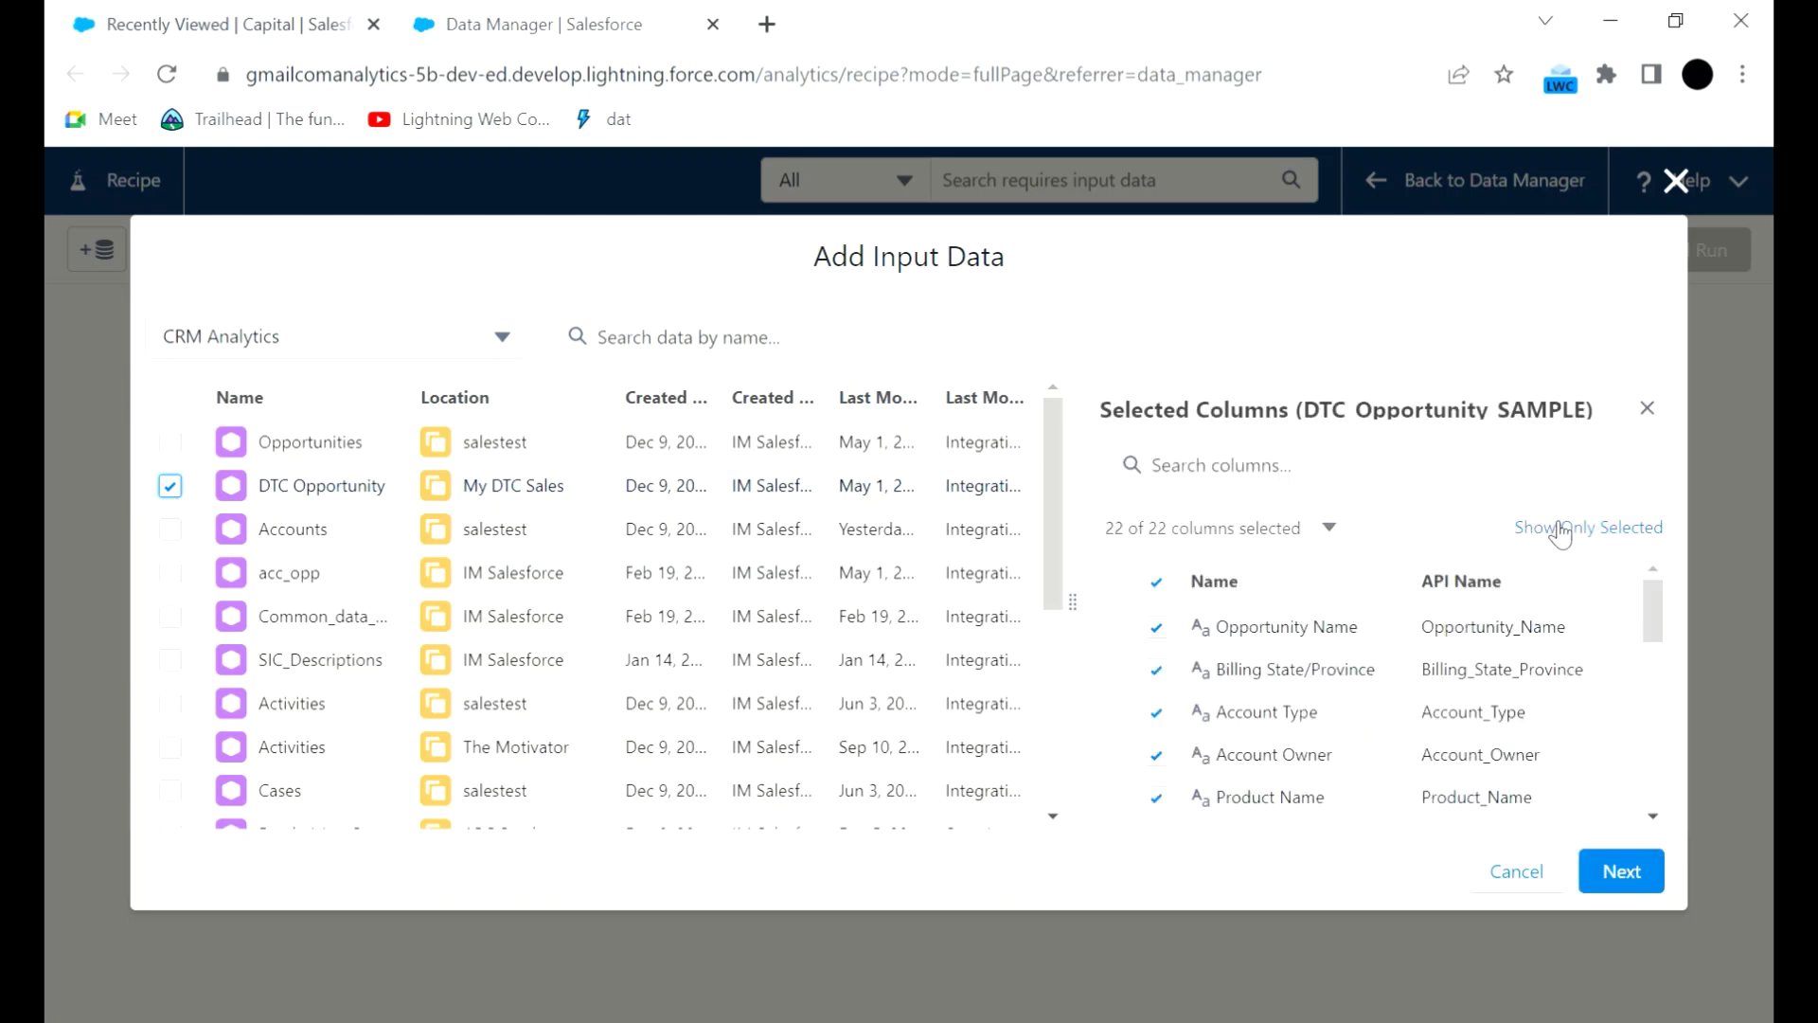
scroll(1250, 625, down, 5)
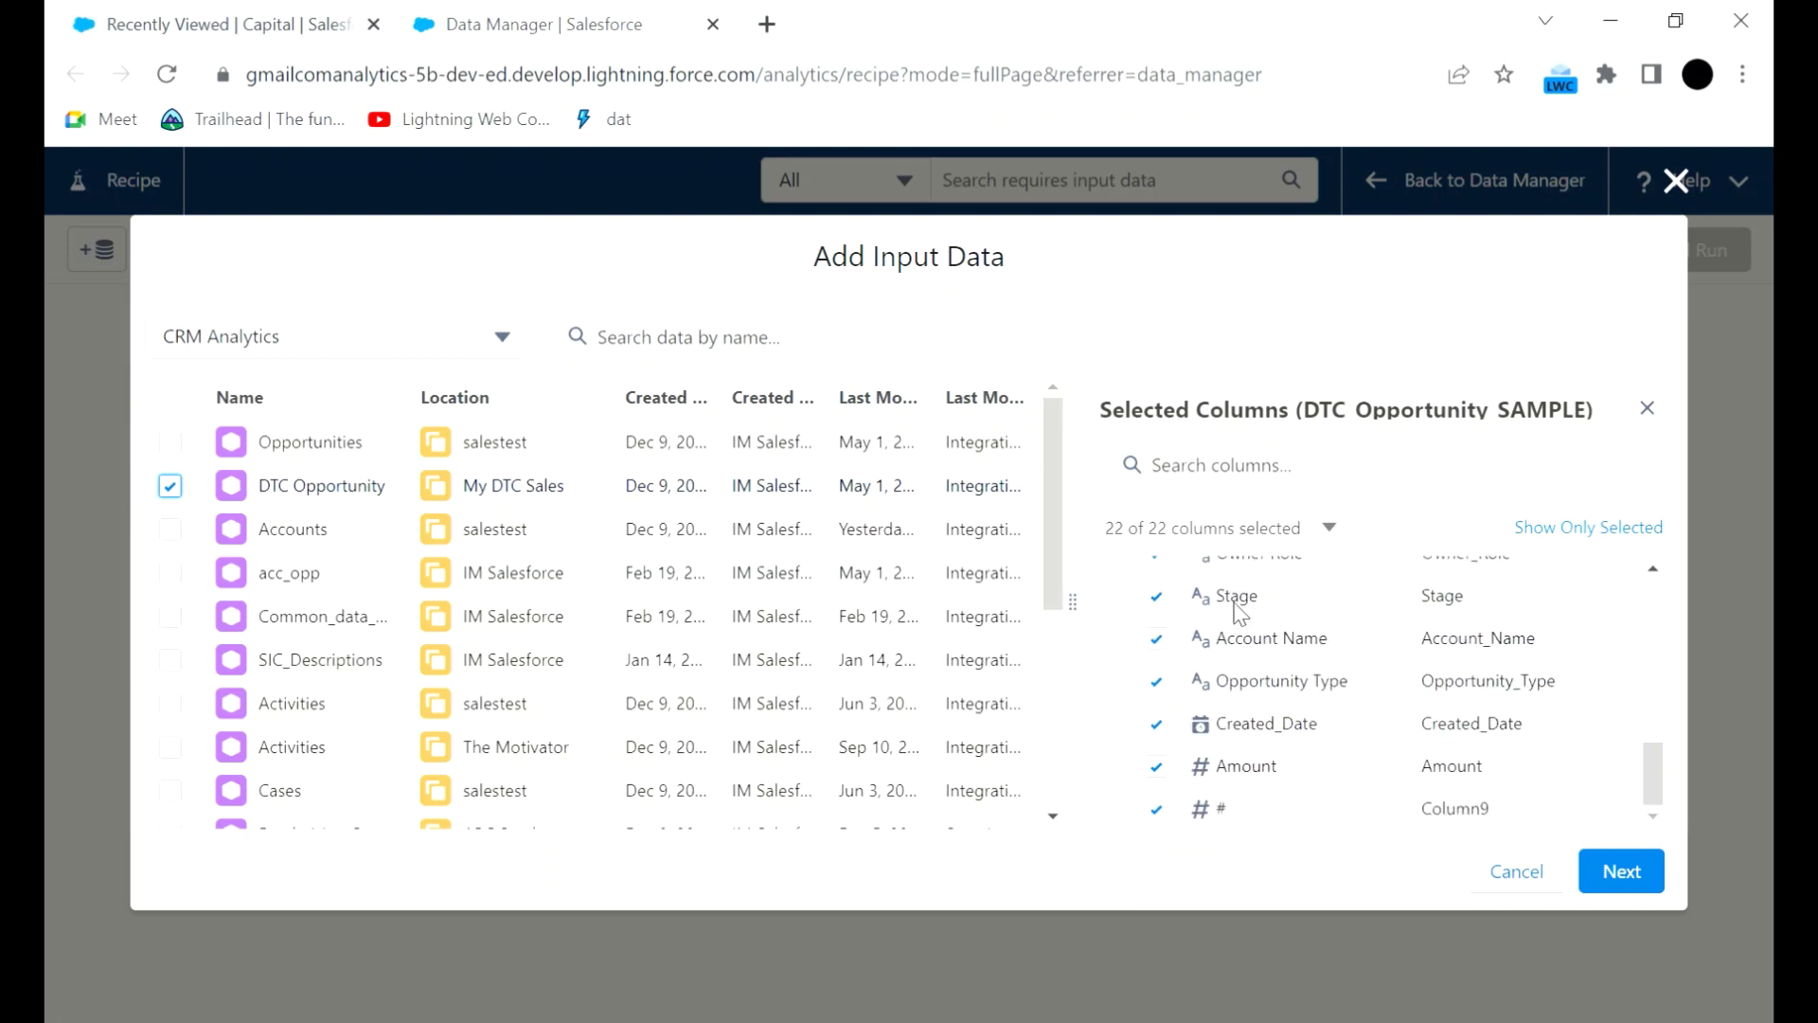
scroll(1258, 637, up, 5)
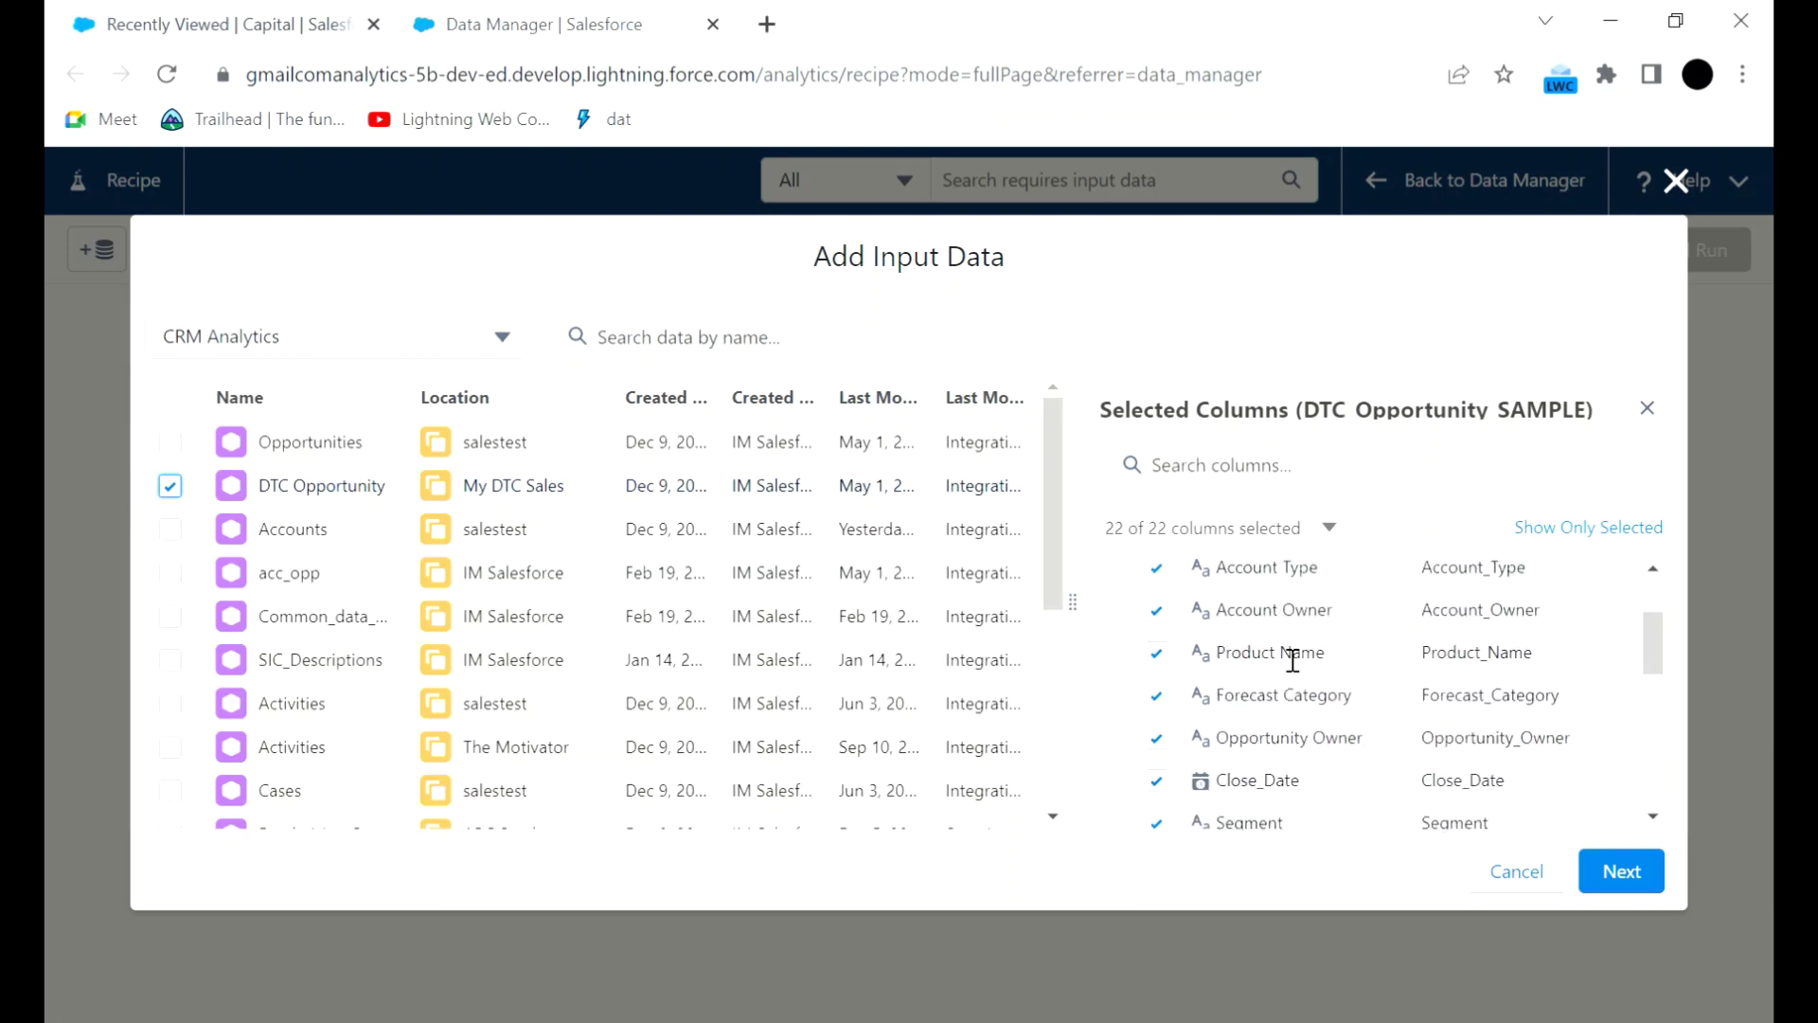
Step: Try the All Columns option for the DTC Opportunity dataset and return to Custom Columns
click(1331, 529)
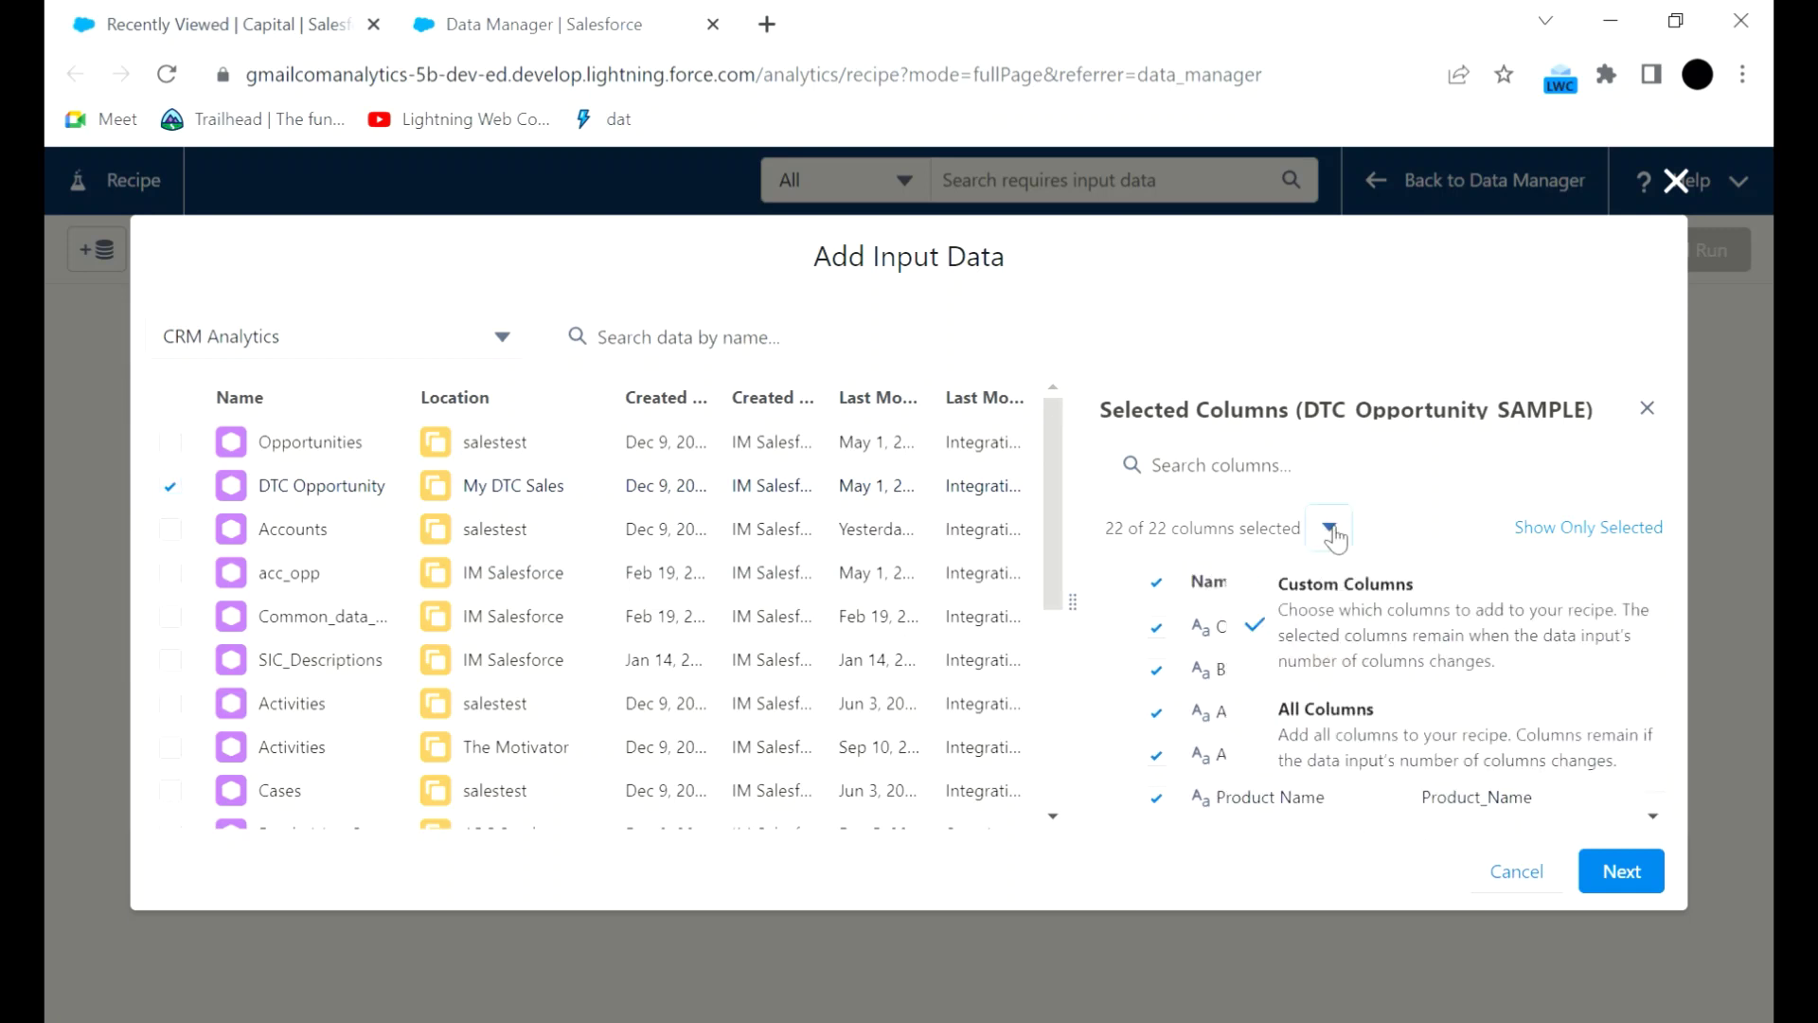
click(1336, 725)
scroll(1294, 676, down, 5)
scroll(1293, 691, up, 2)
scroll(1293, 692, up, 3)
click(1246, 520)
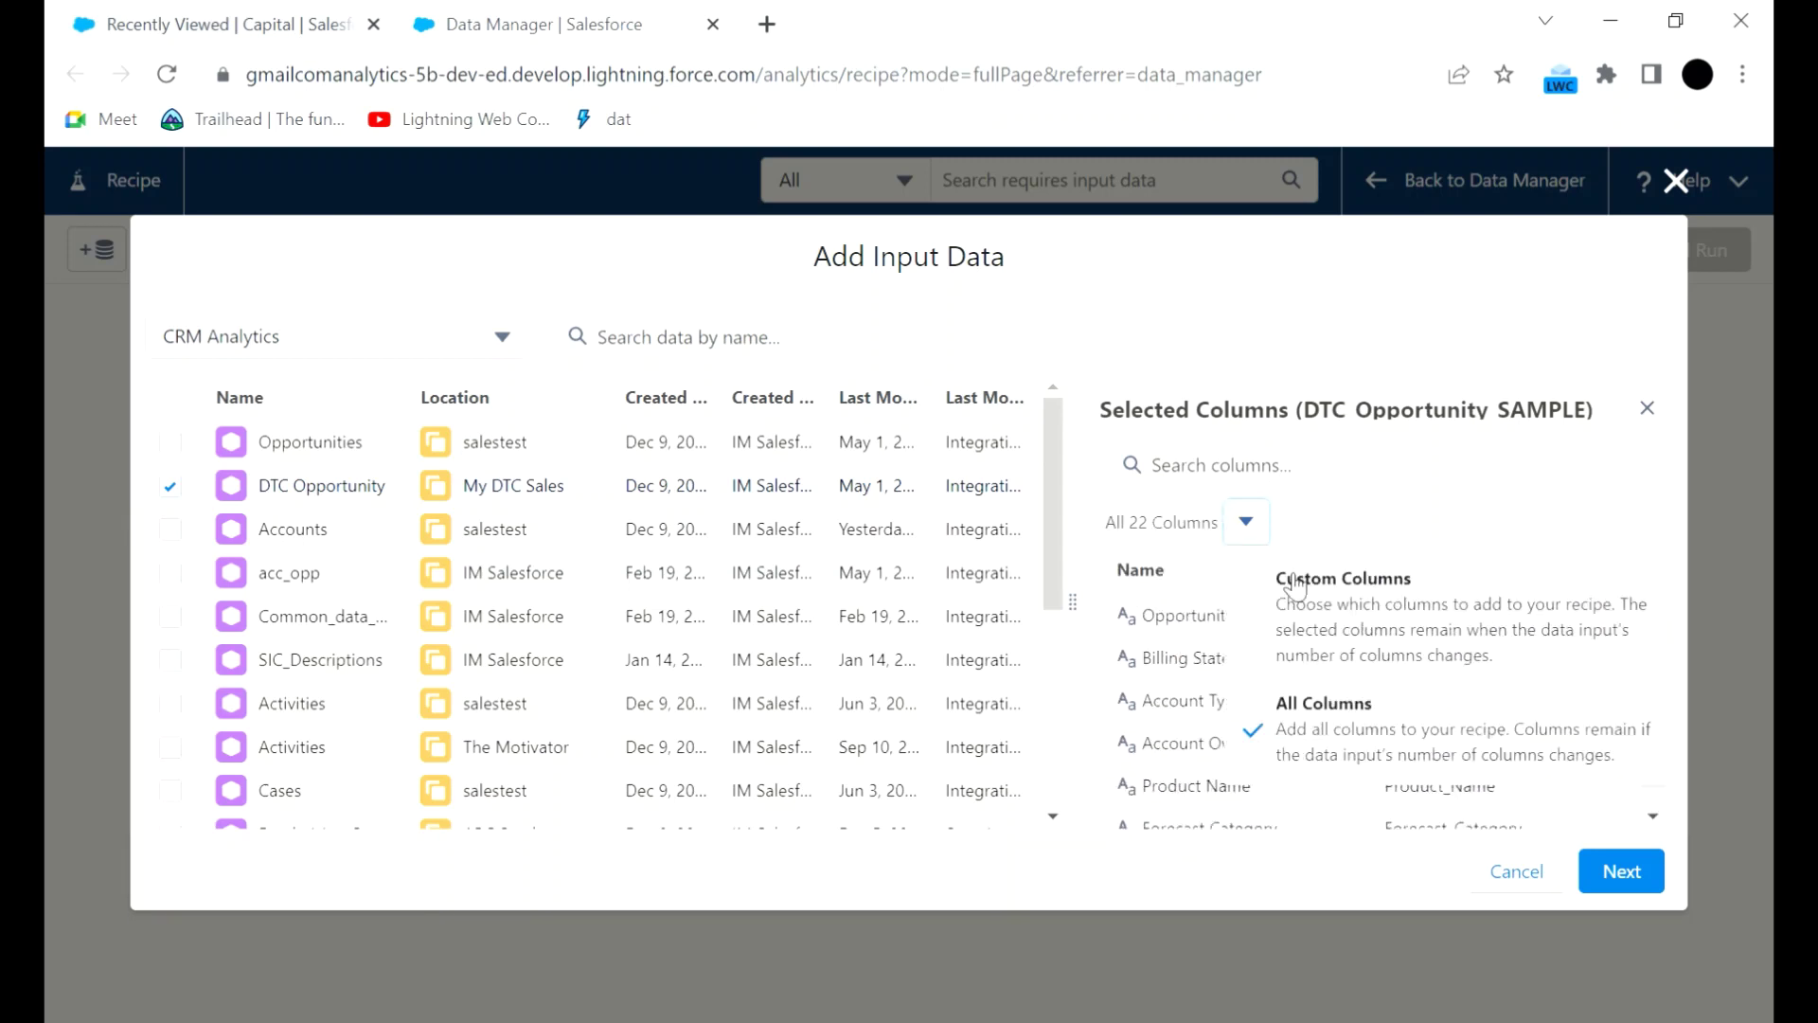
click(1341, 583)
click(1213, 483)
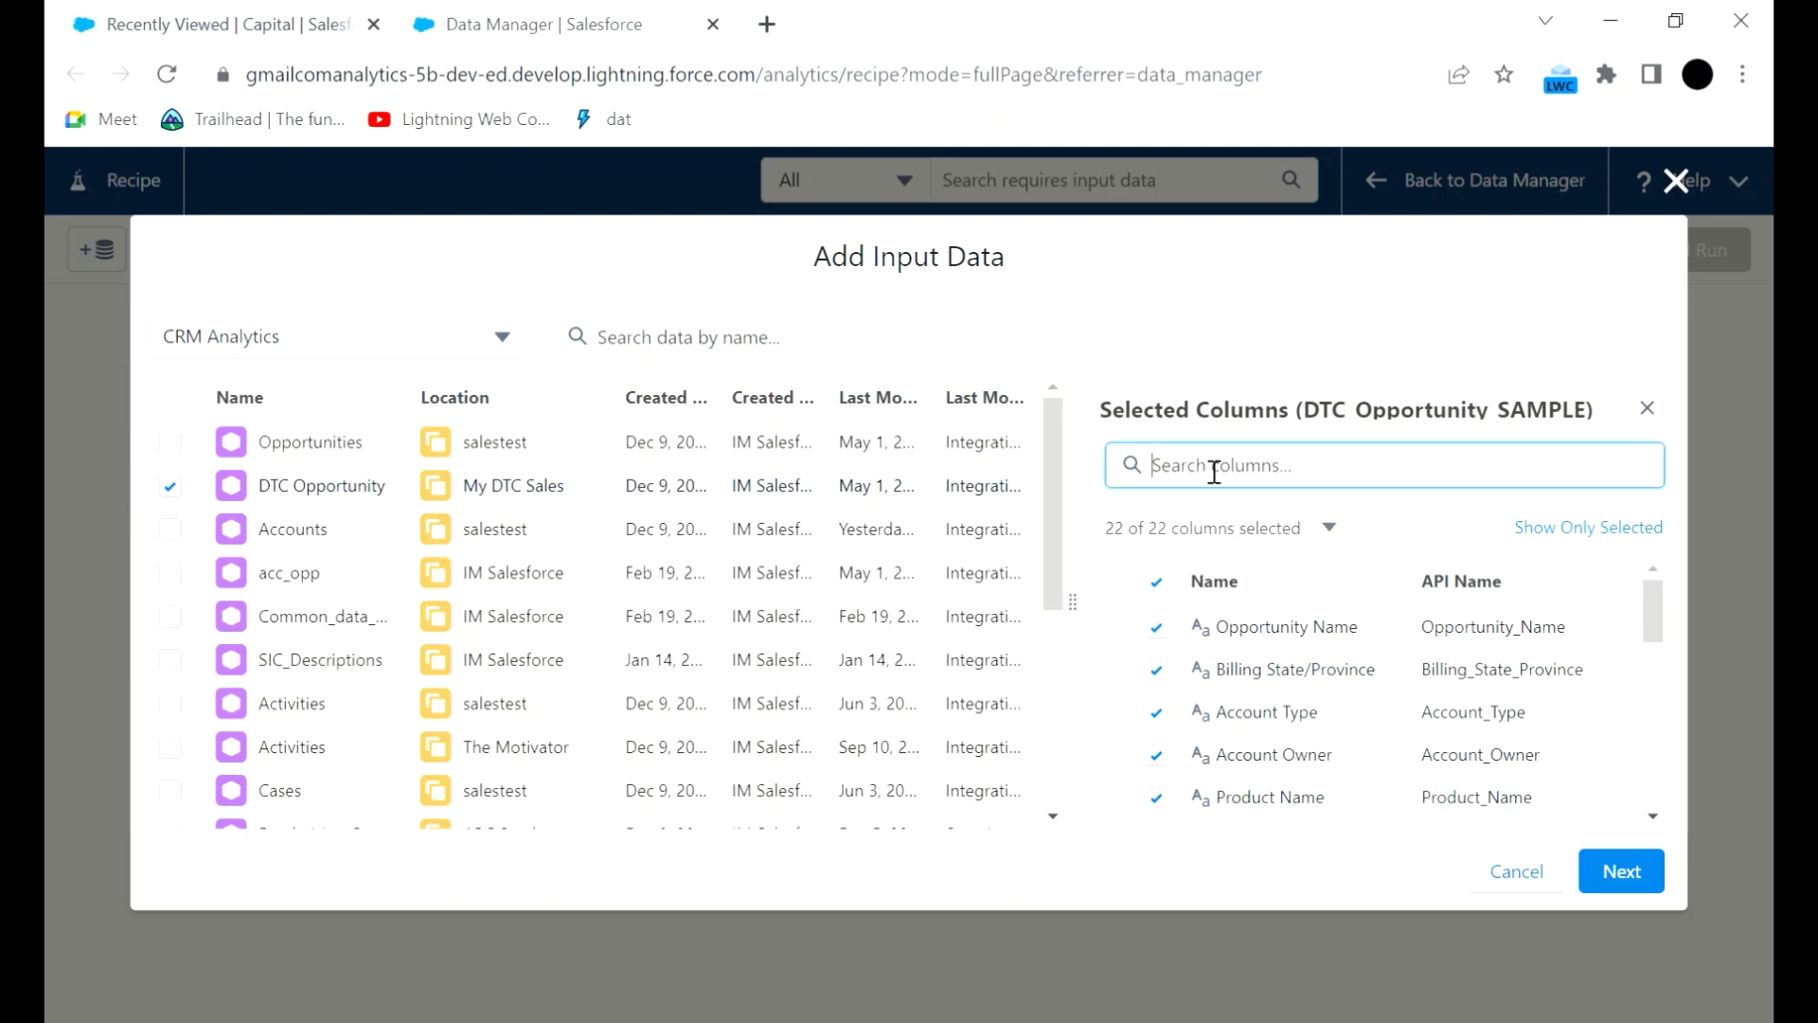
Step: Clear and reselect all columns of the DTC Opportunity dataset, and add it to the recipe
click(1166, 587)
click(1157, 583)
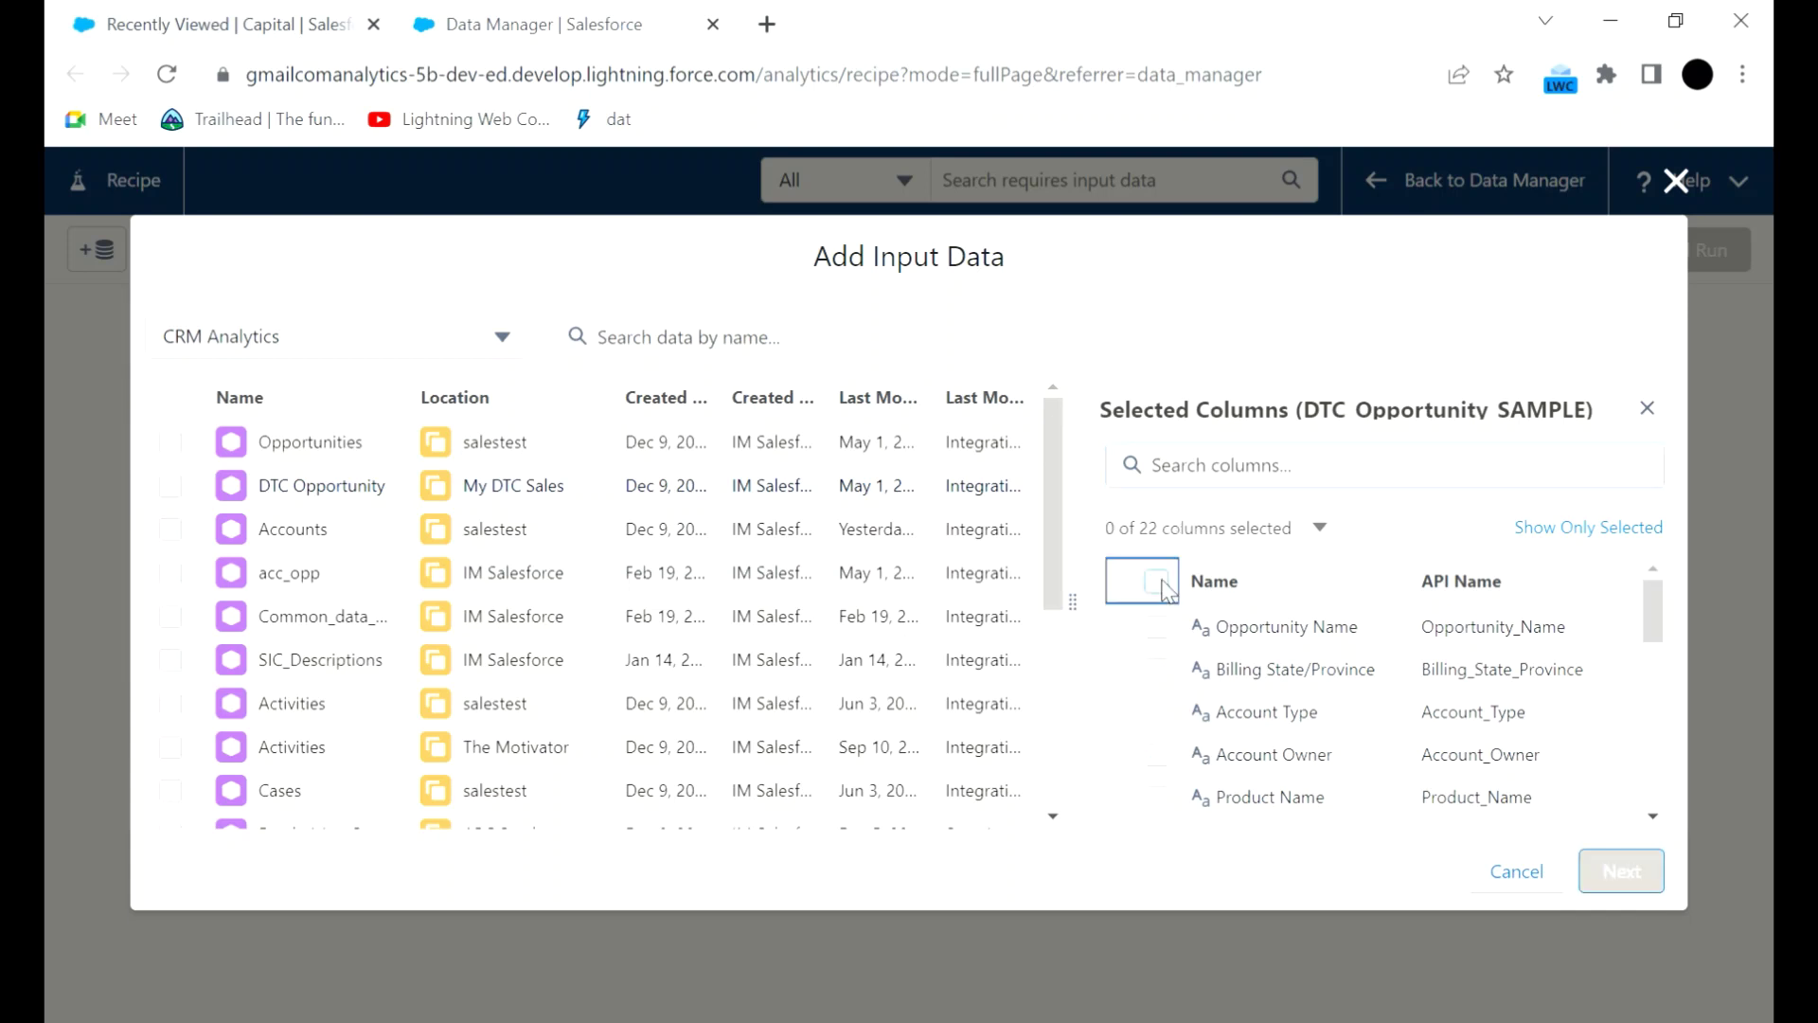
click(1157, 582)
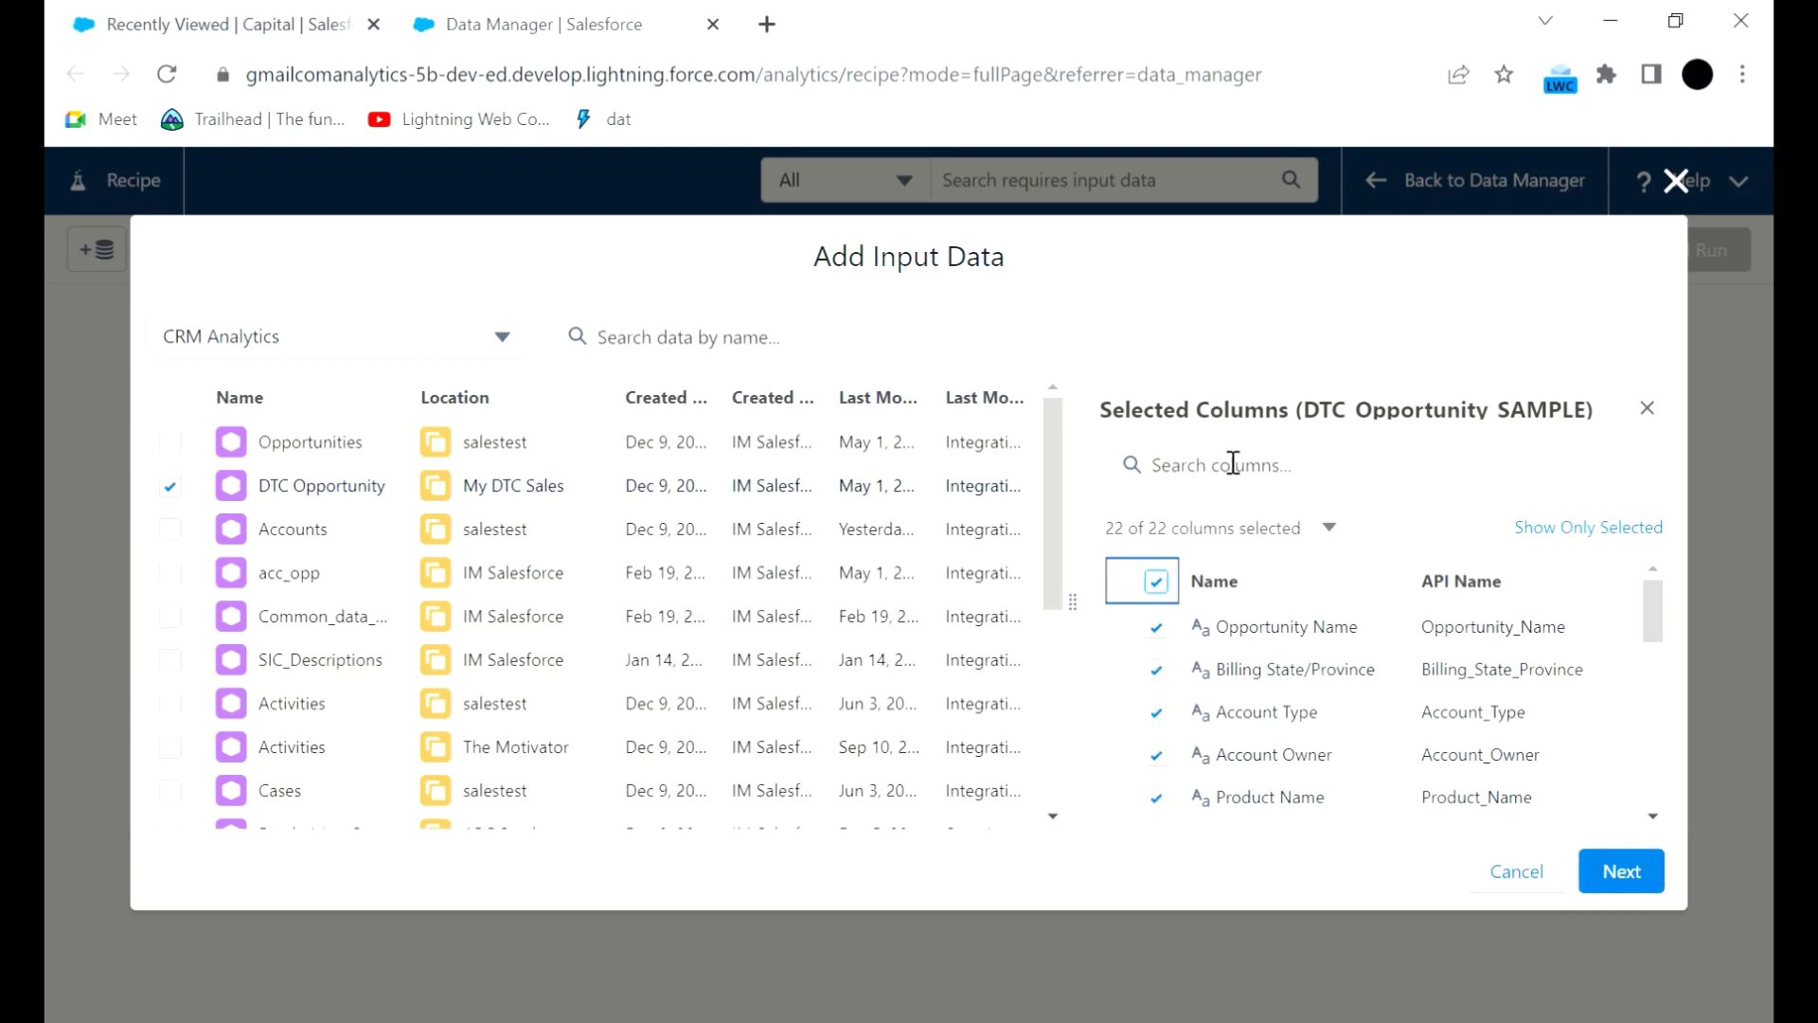
click(1623, 873)
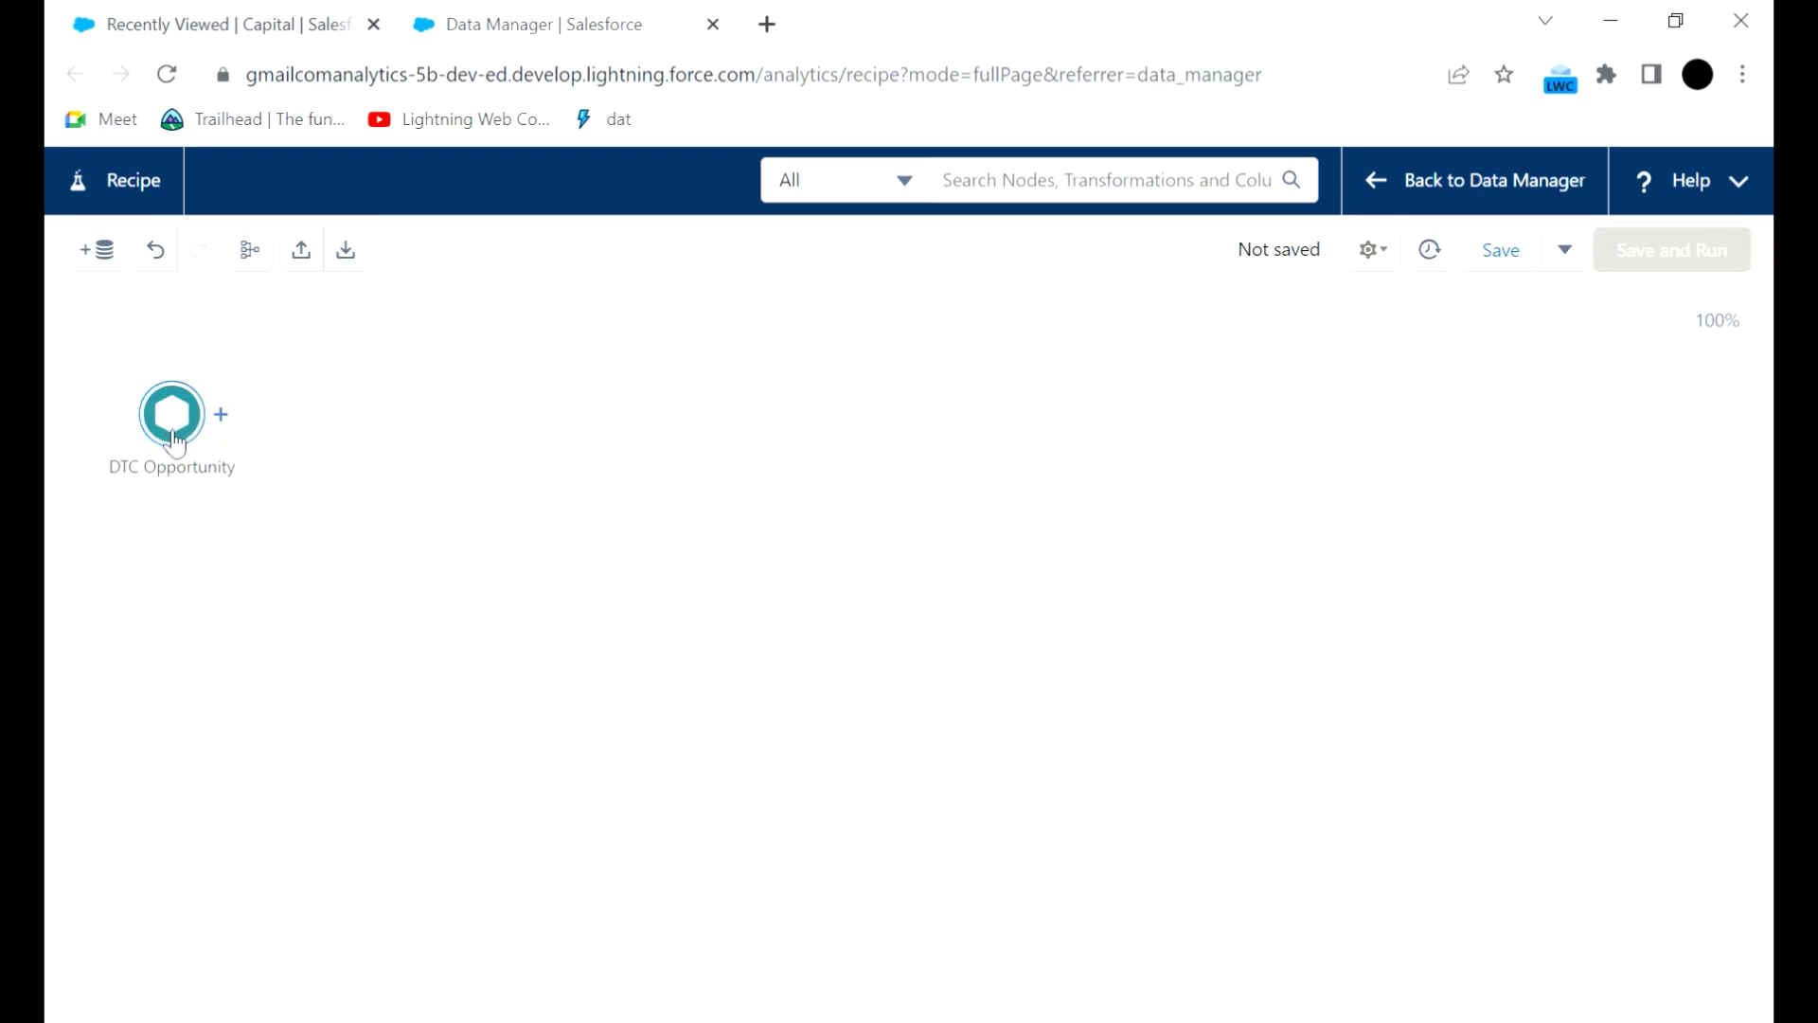
Step: Add a Filter node after DTC Opportunity that keeps rows where Account Type equals Customer, and apply it
click(221, 417)
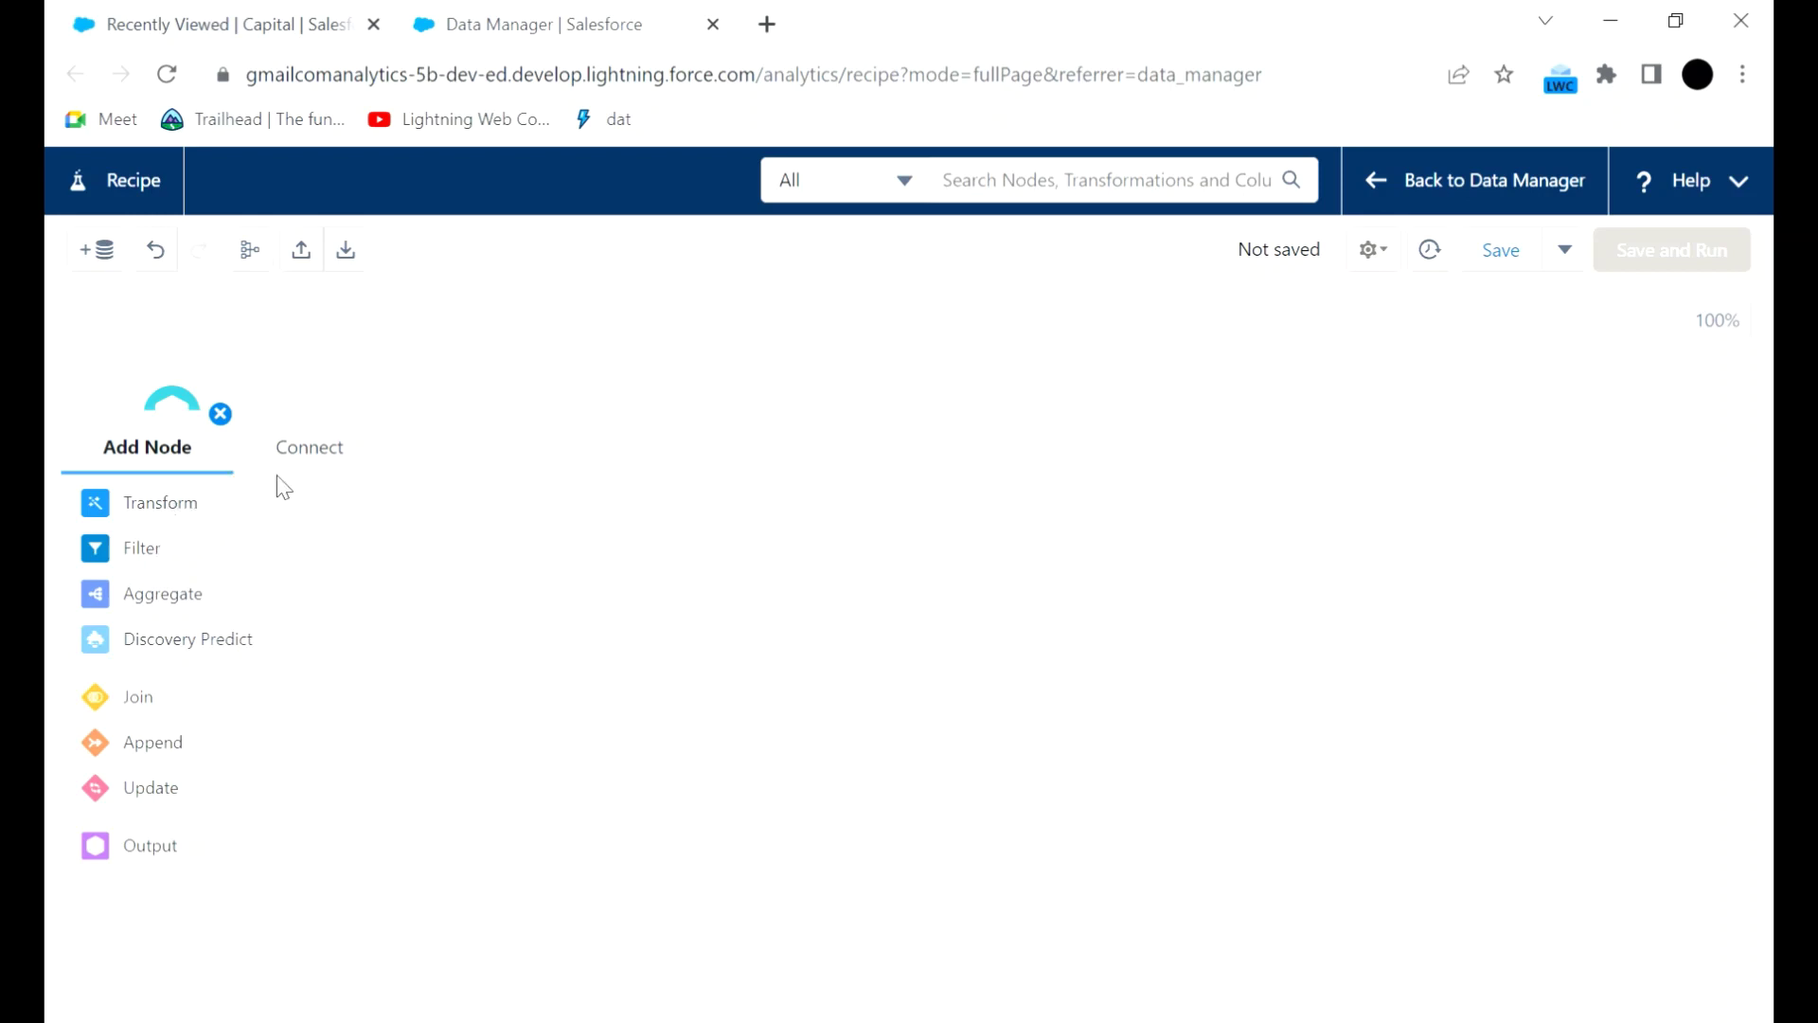
click(142, 548)
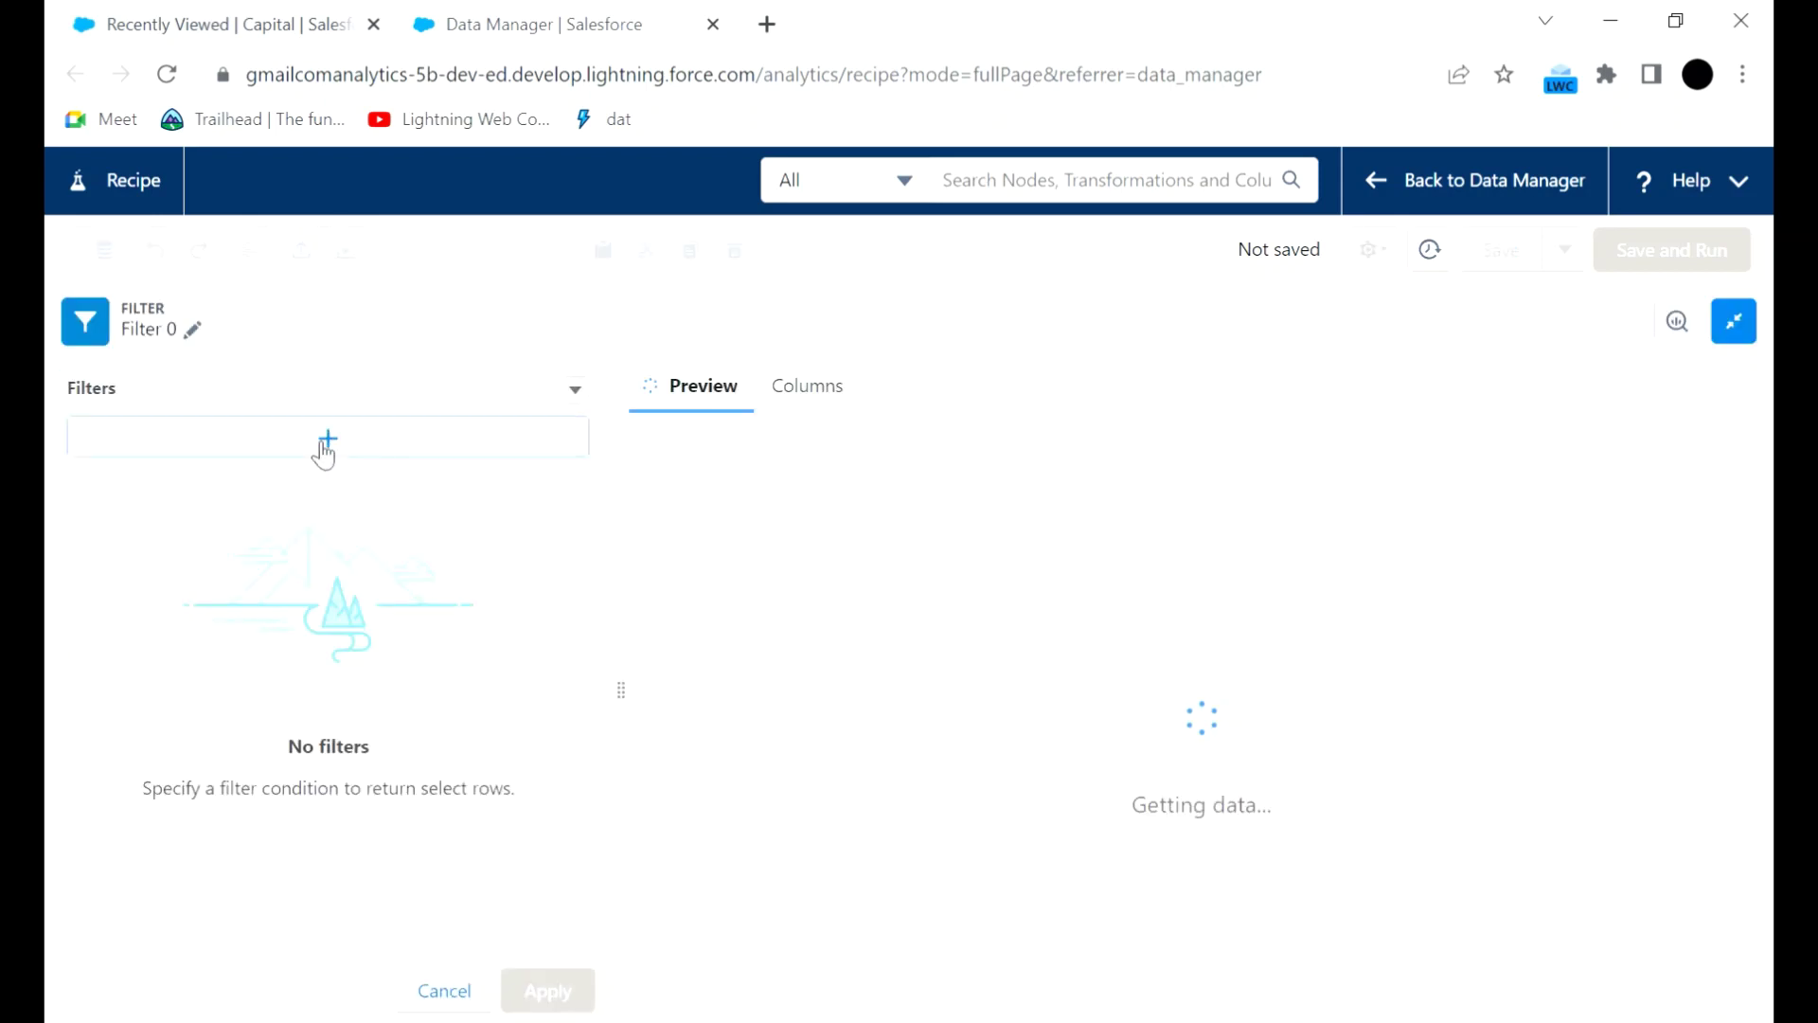
click(324, 452)
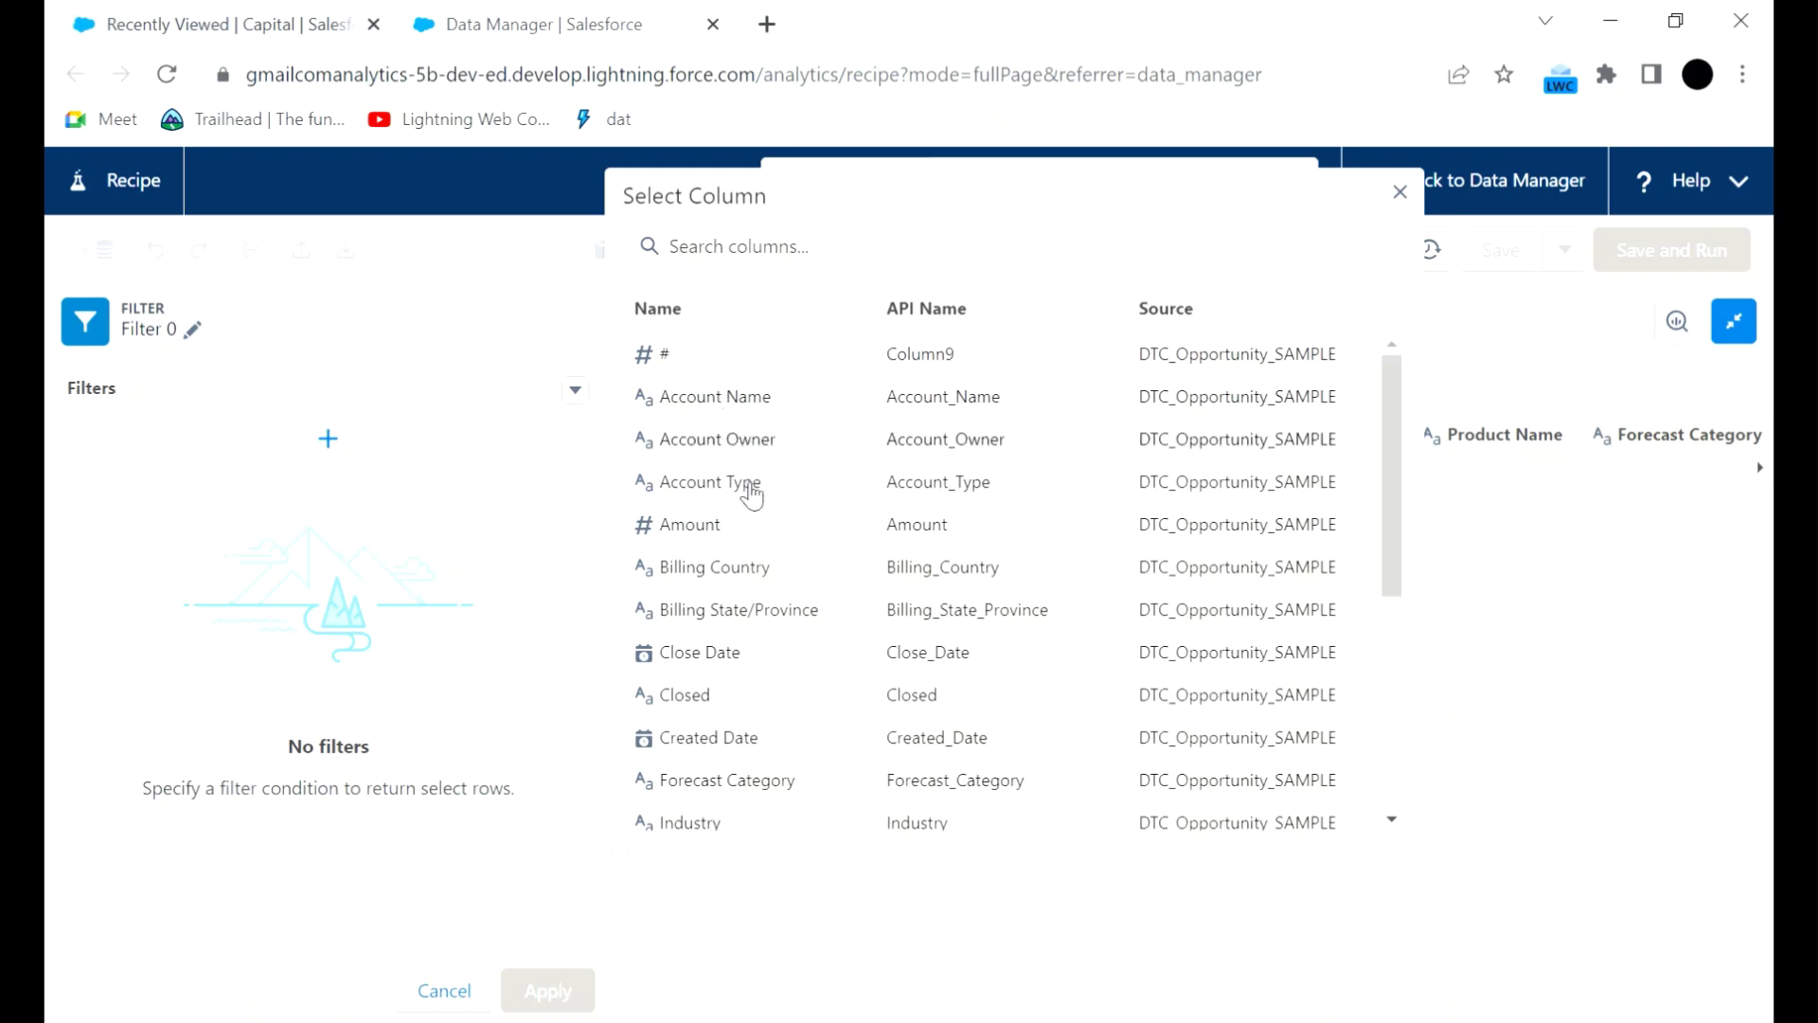
click(751, 491)
click(734, 413)
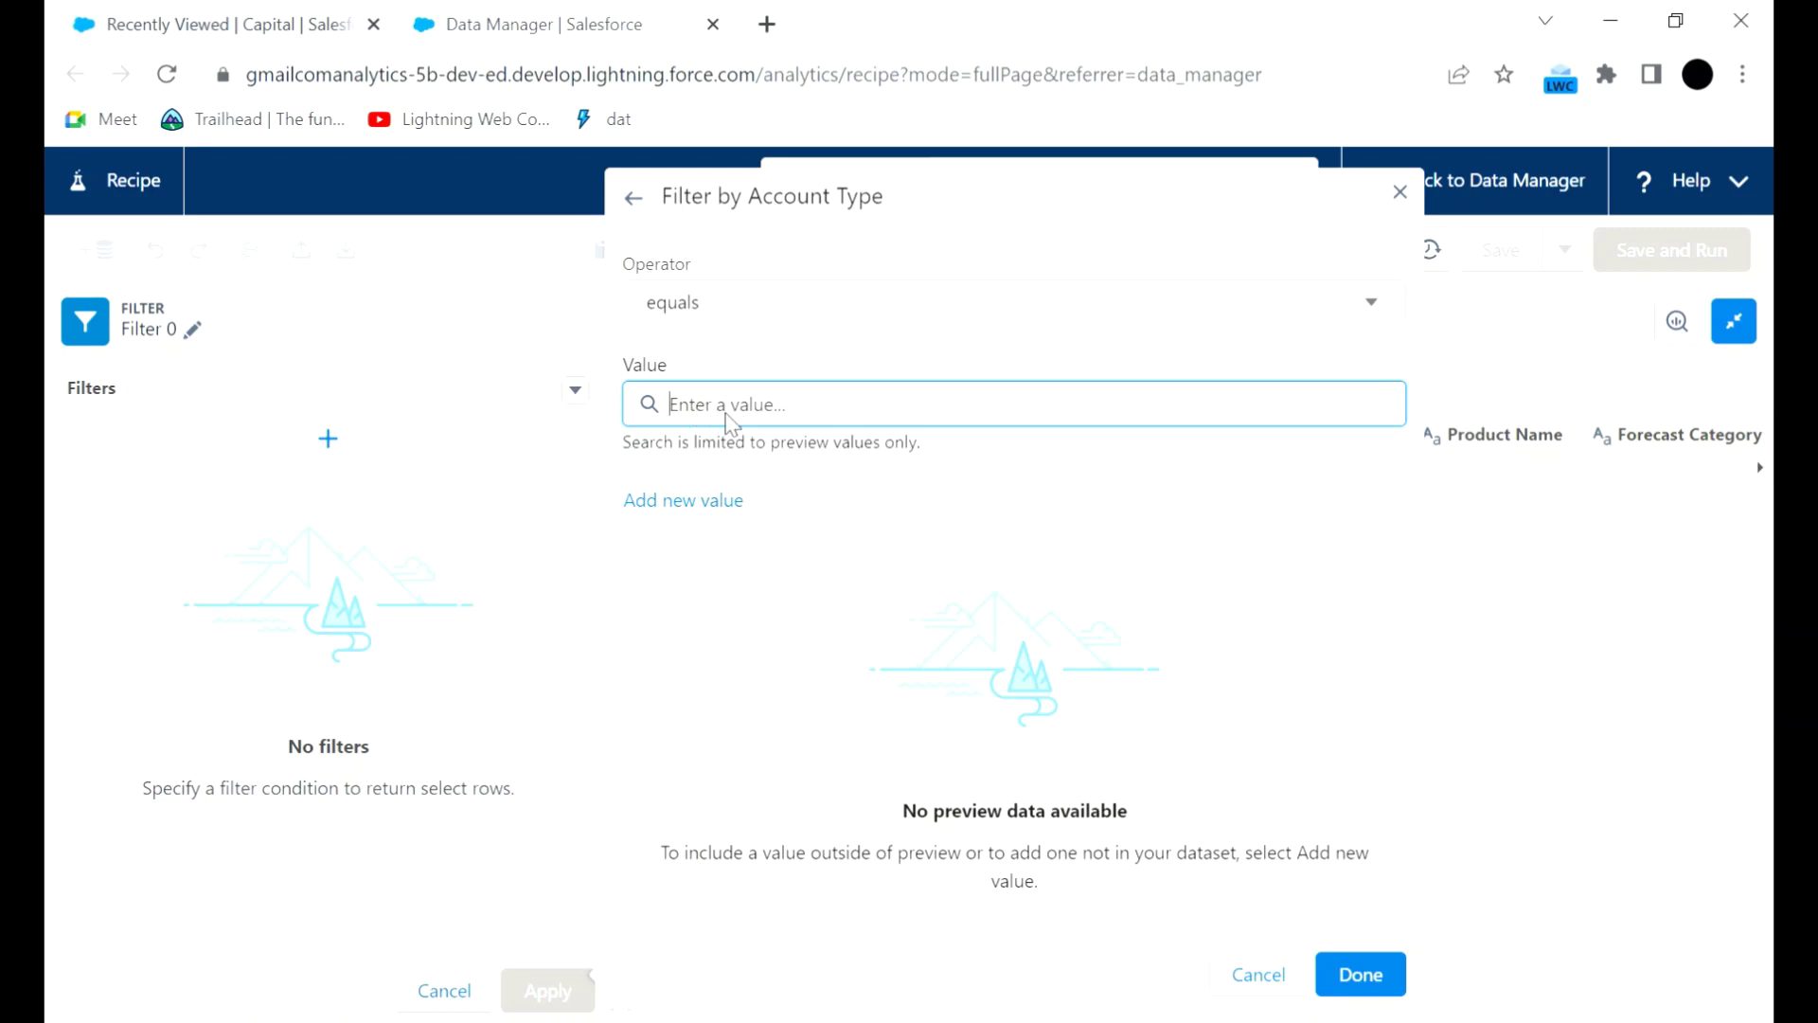
text(c)
key(BackSpace)
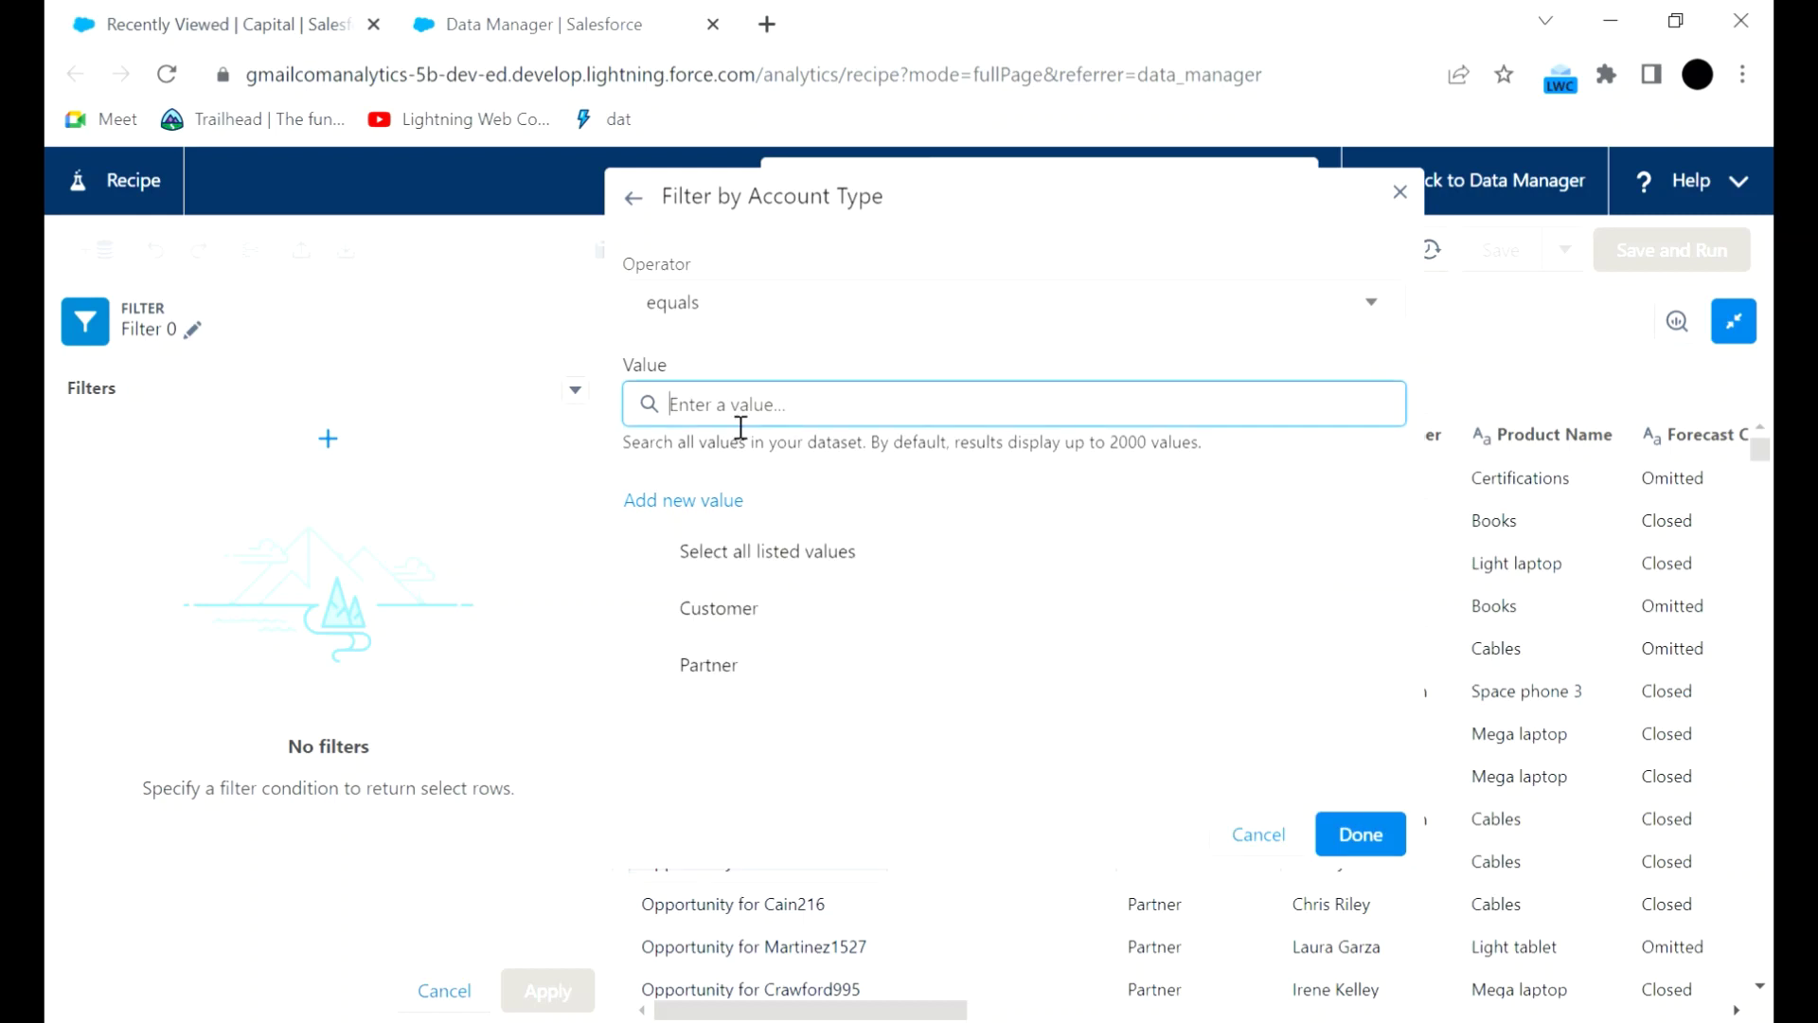
click(739, 621)
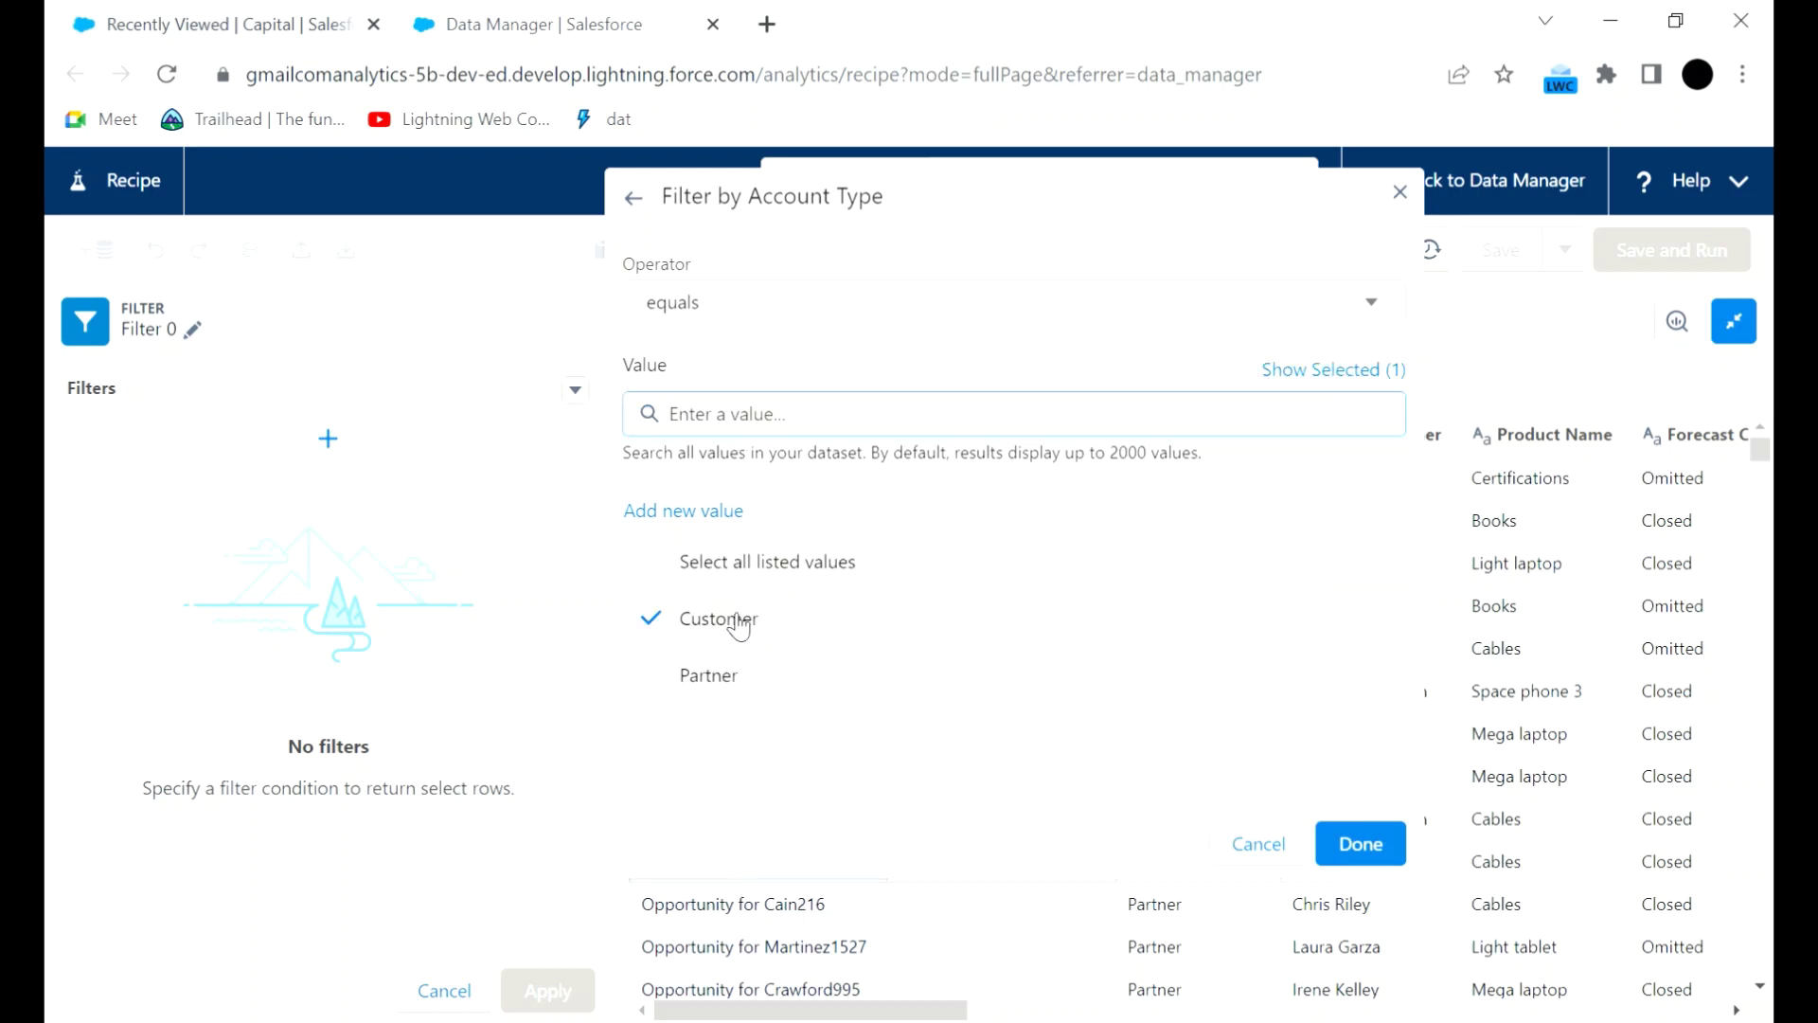
click(1361, 844)
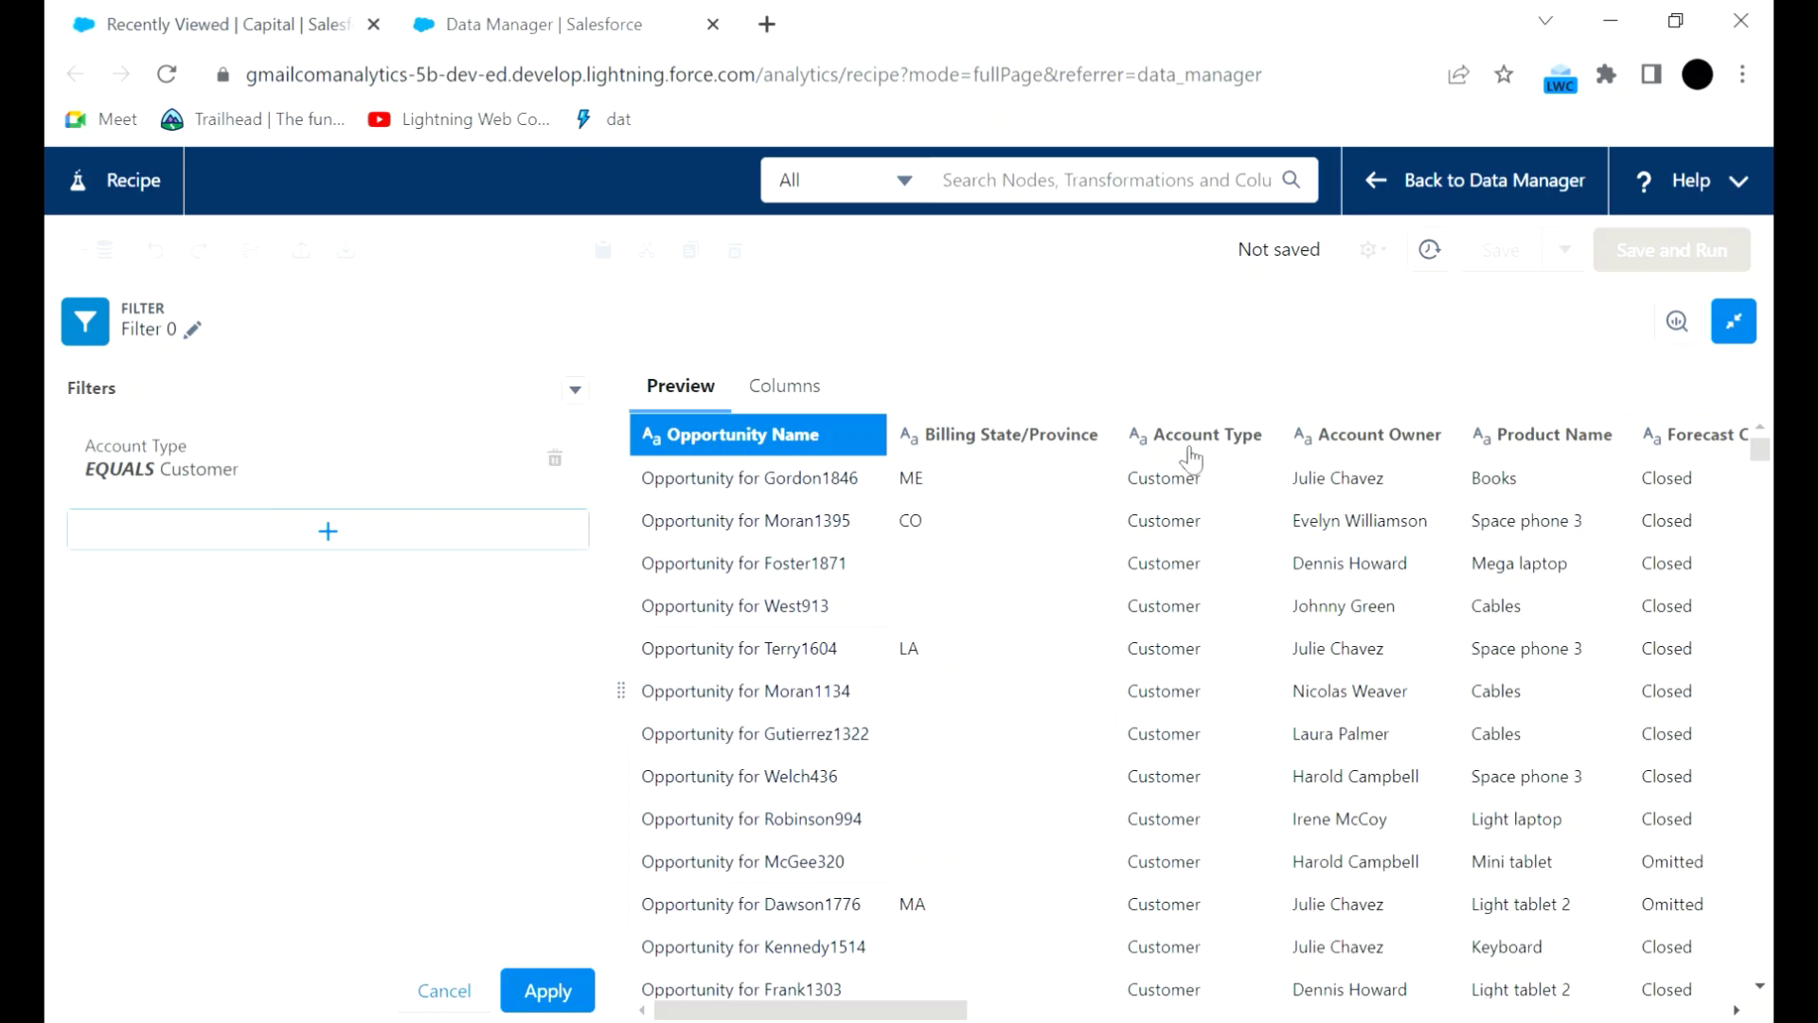
click(549, 990)
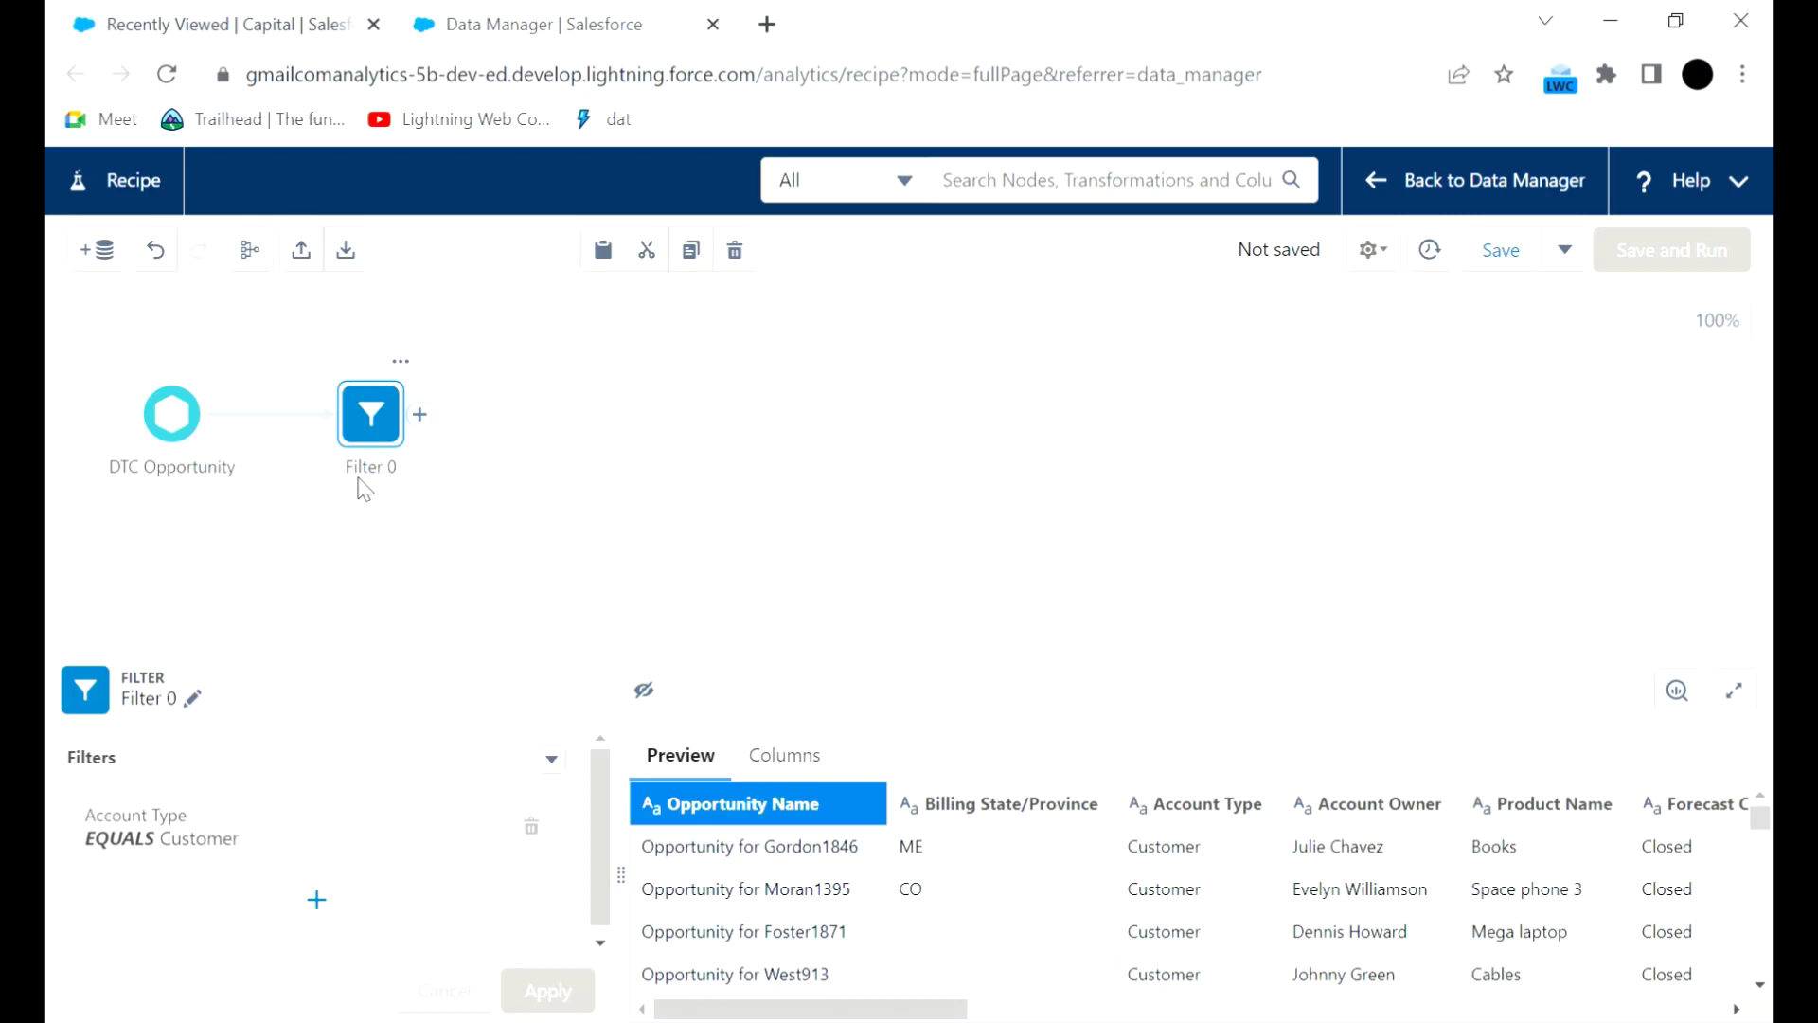
Step: Add an Aggregate node after the filter with a Sum of Amount aggregate, keeping the default column attributes
click(420, 414)
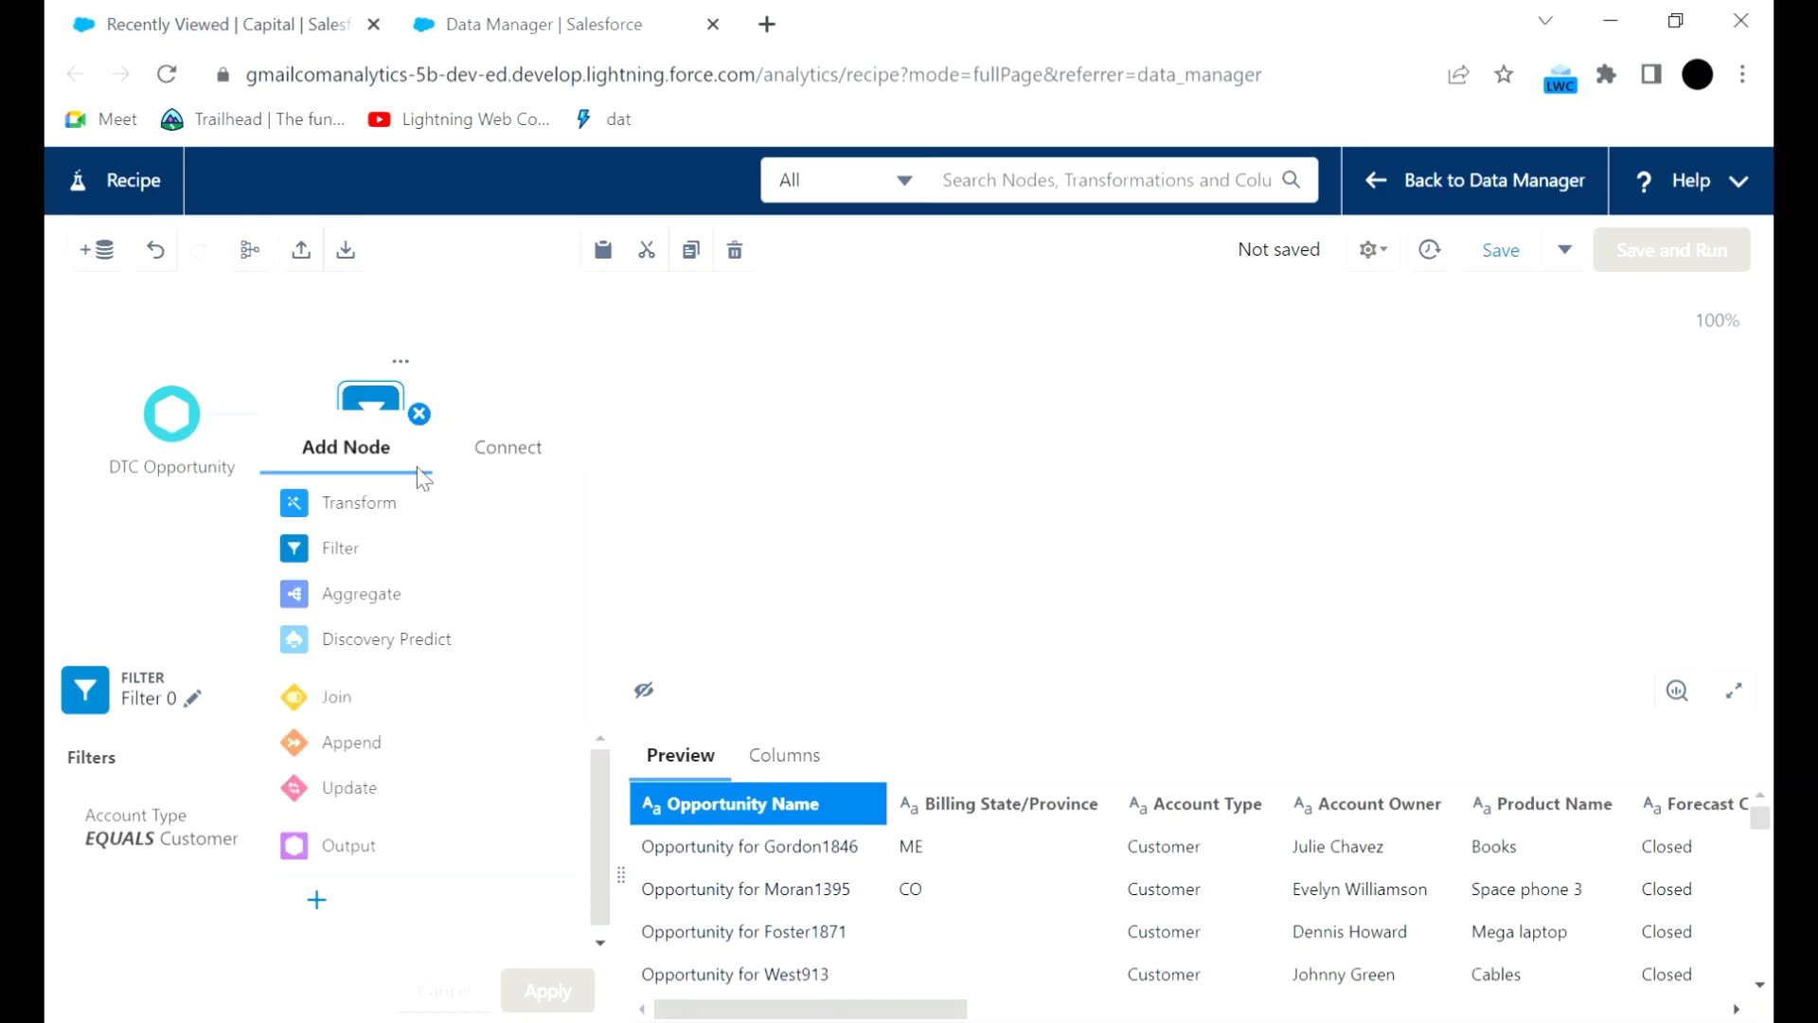
click(408, 614)
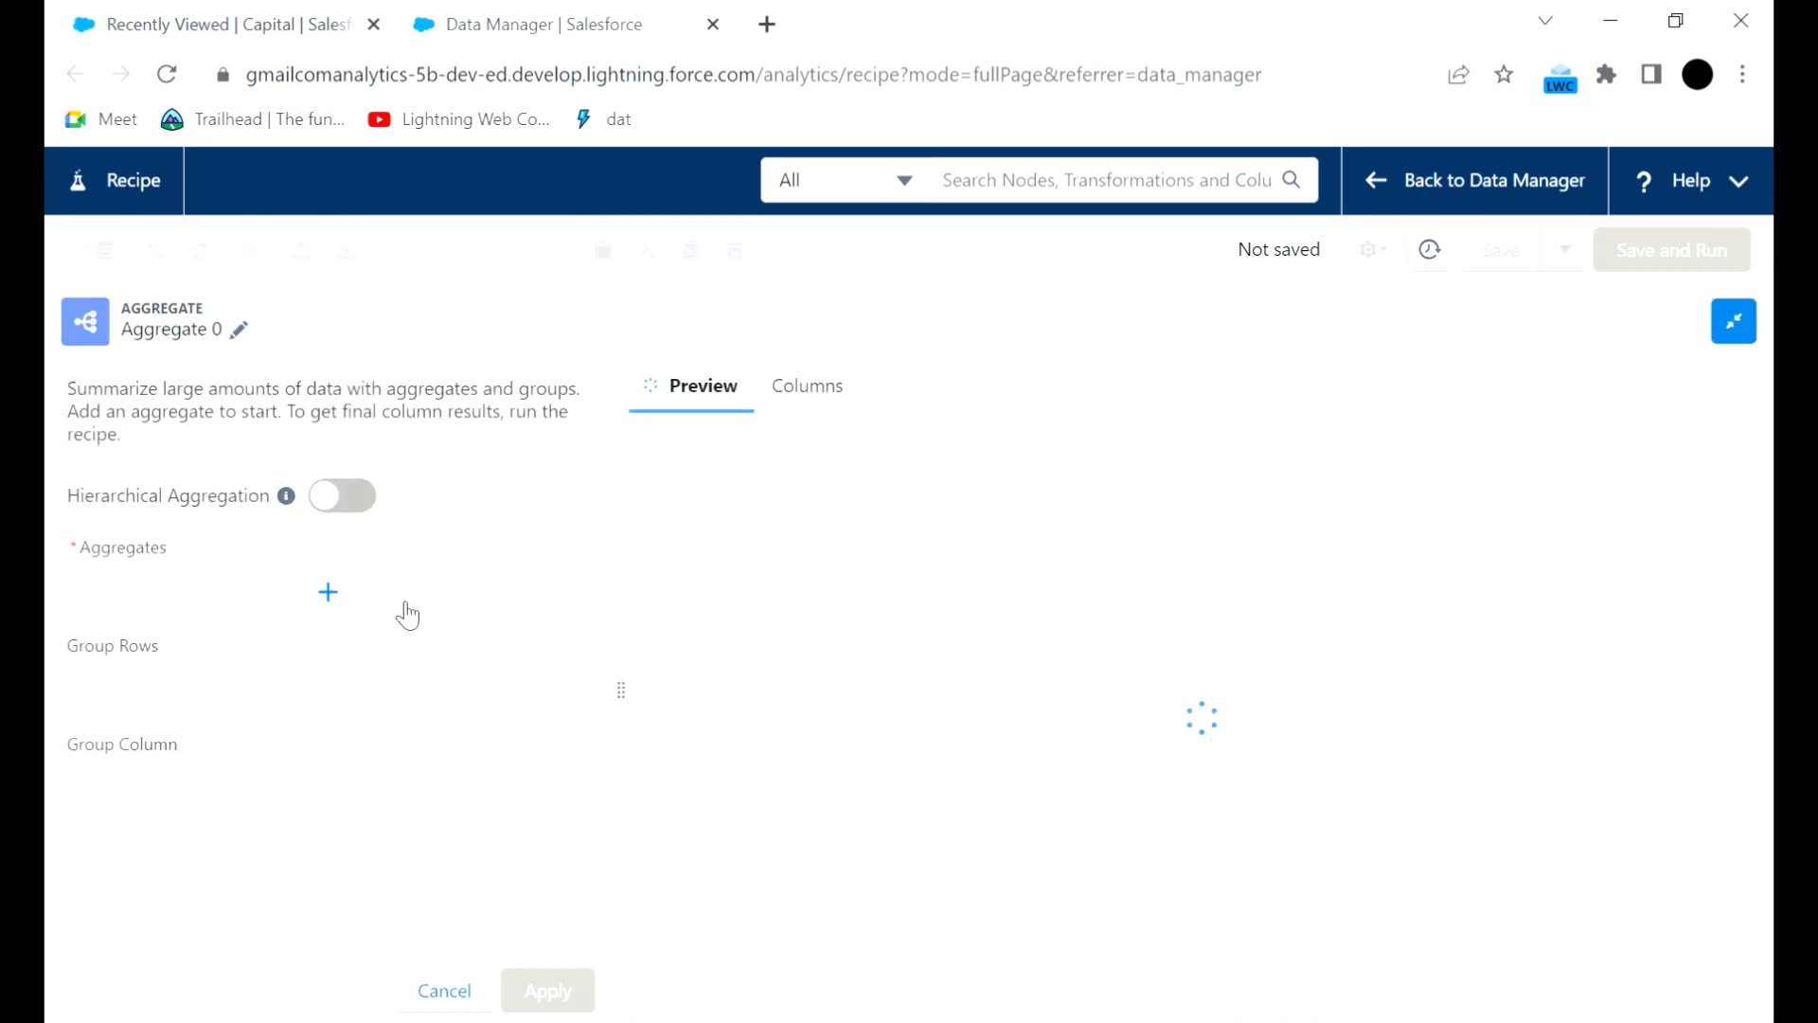
click(306, 592)
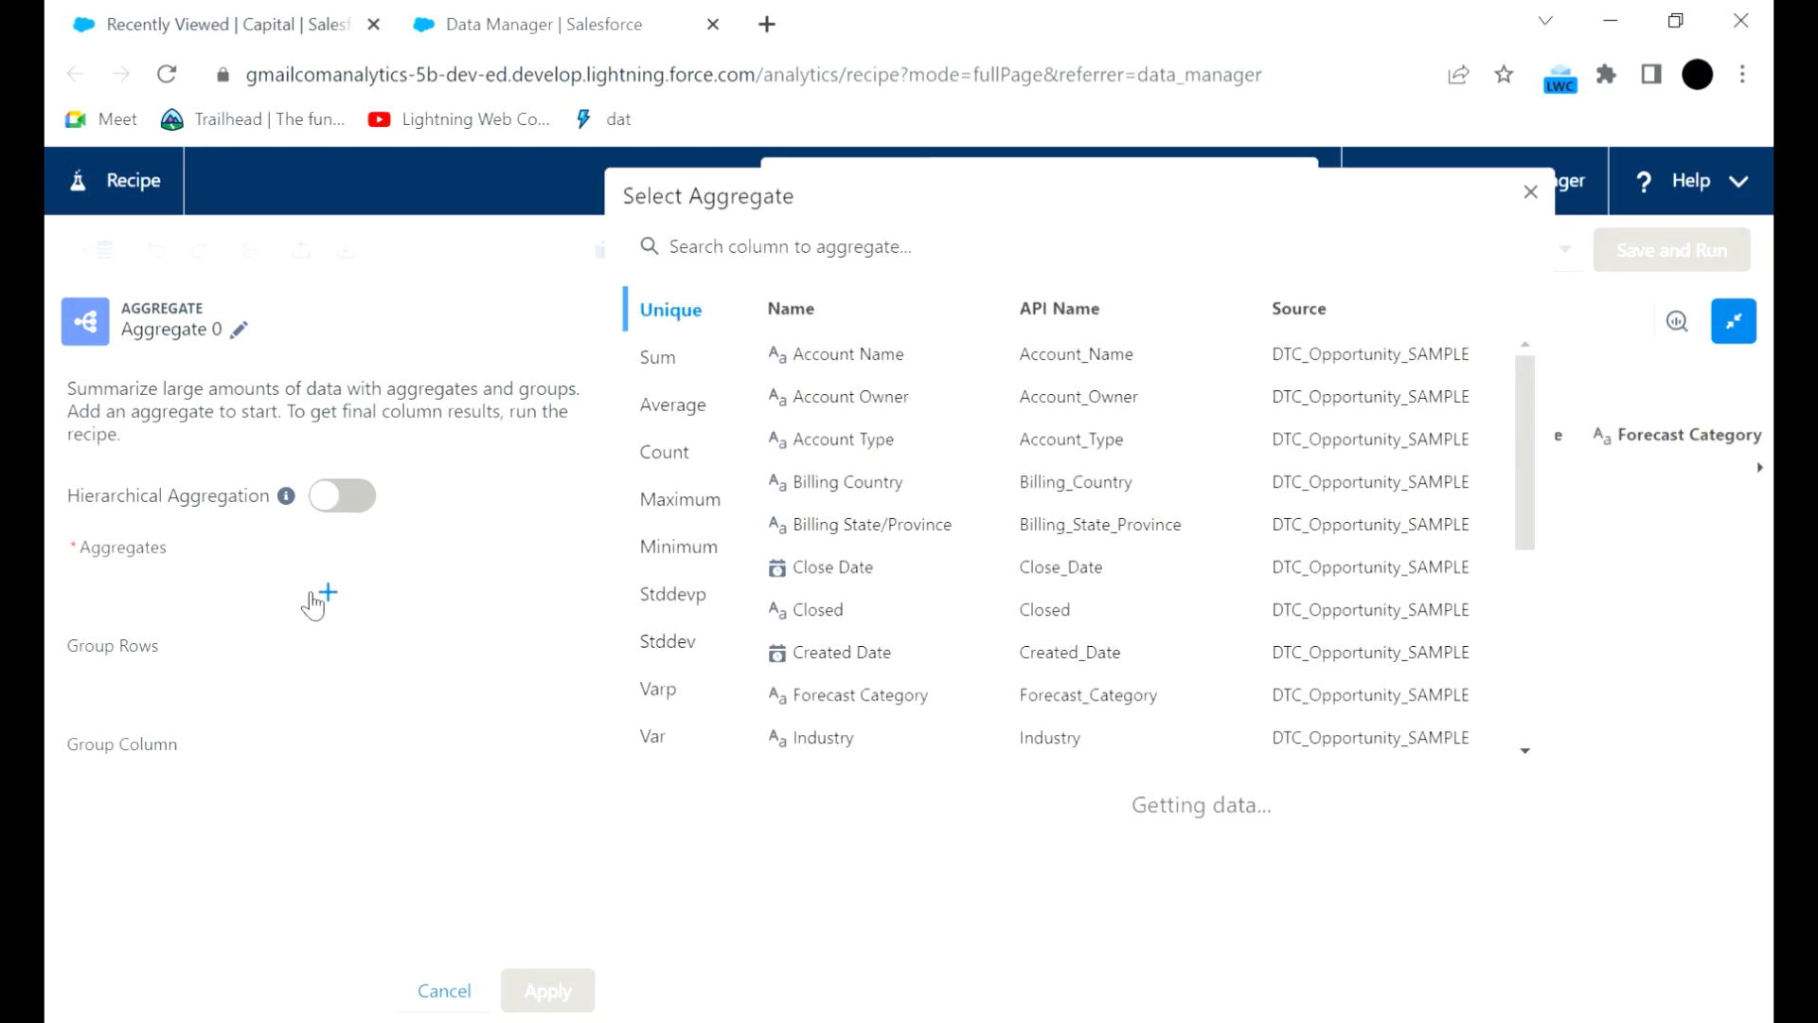
click(672, 360)
click(815, 396)
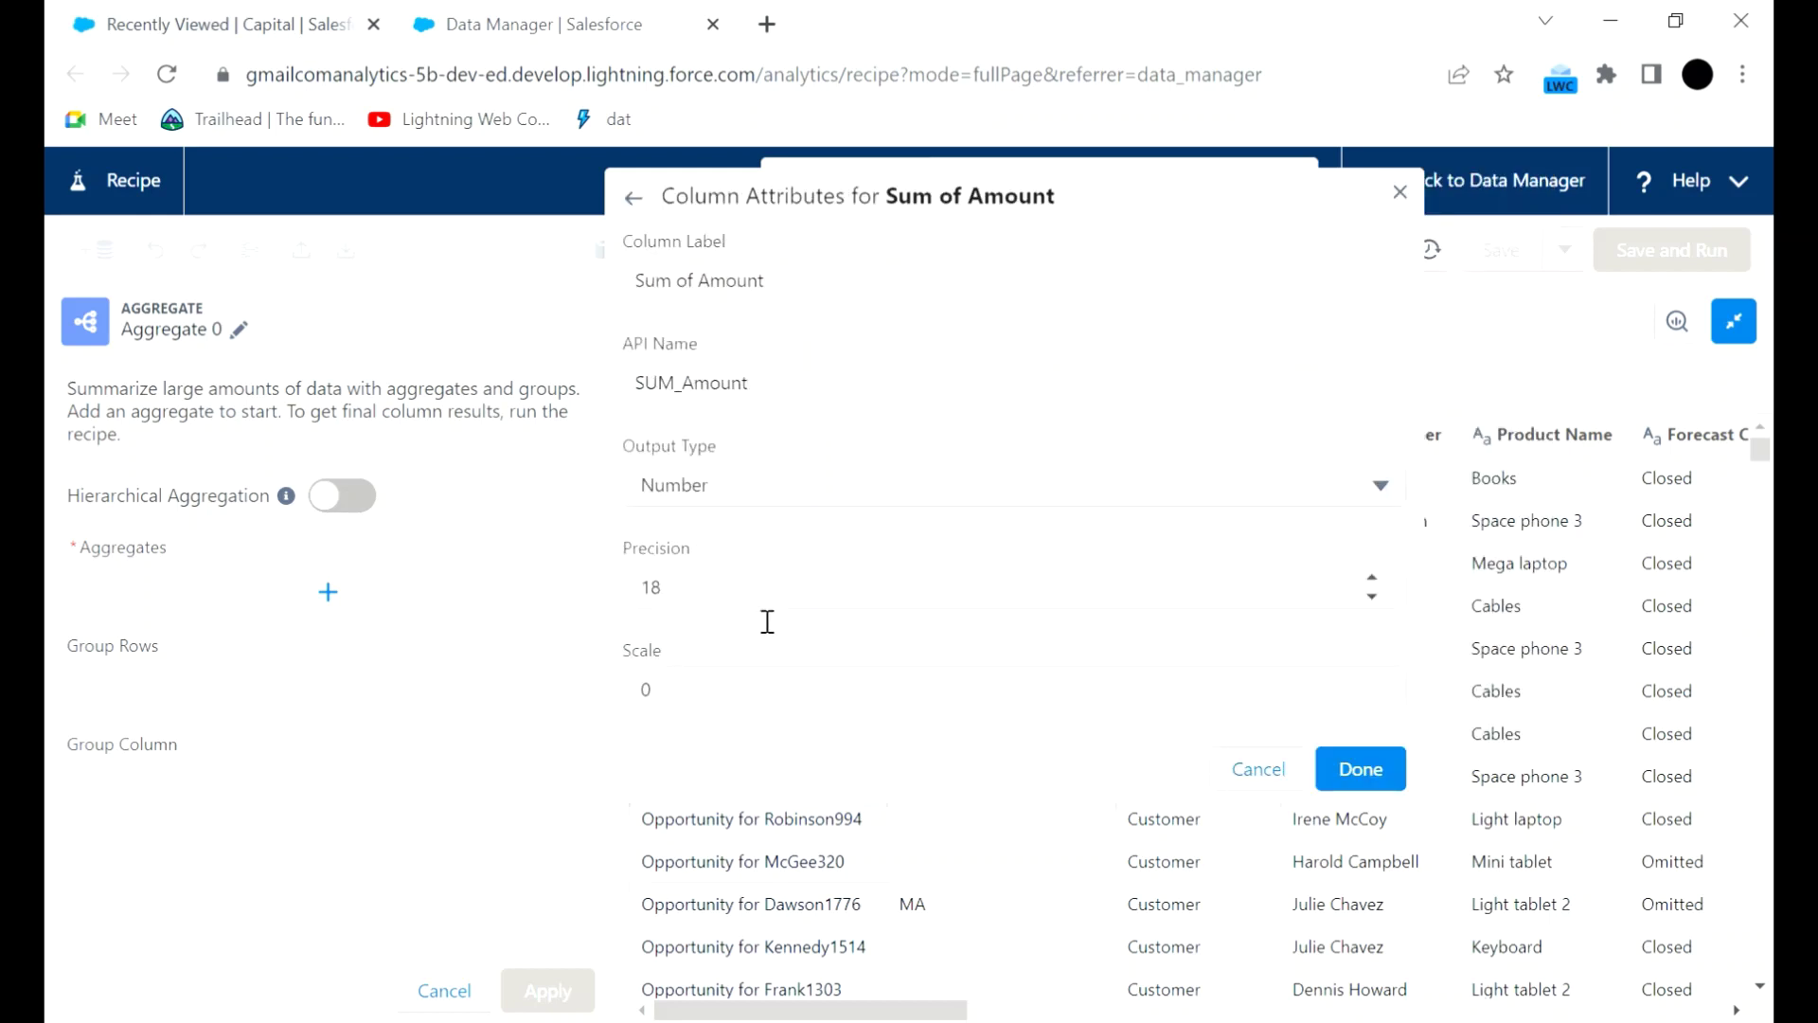
click(1378, 769)
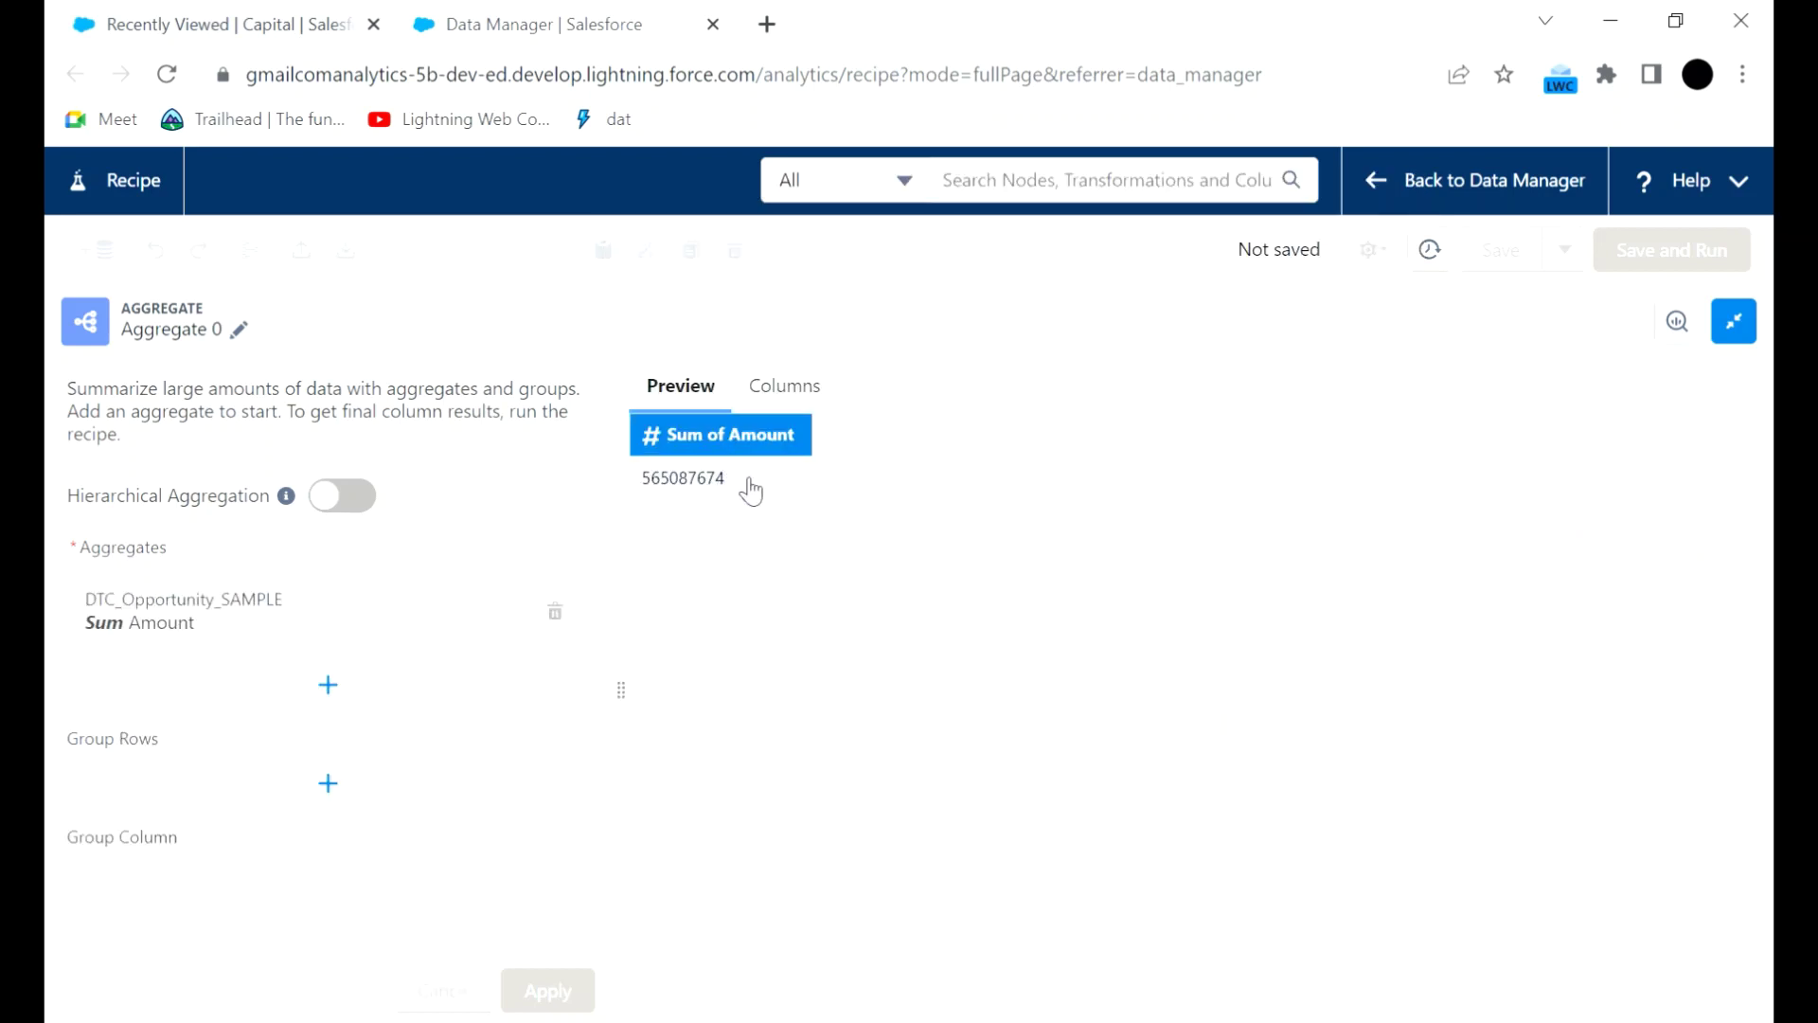
Step: Change the Sum of Amount aggregate to Count of Industry
click(344, 632)
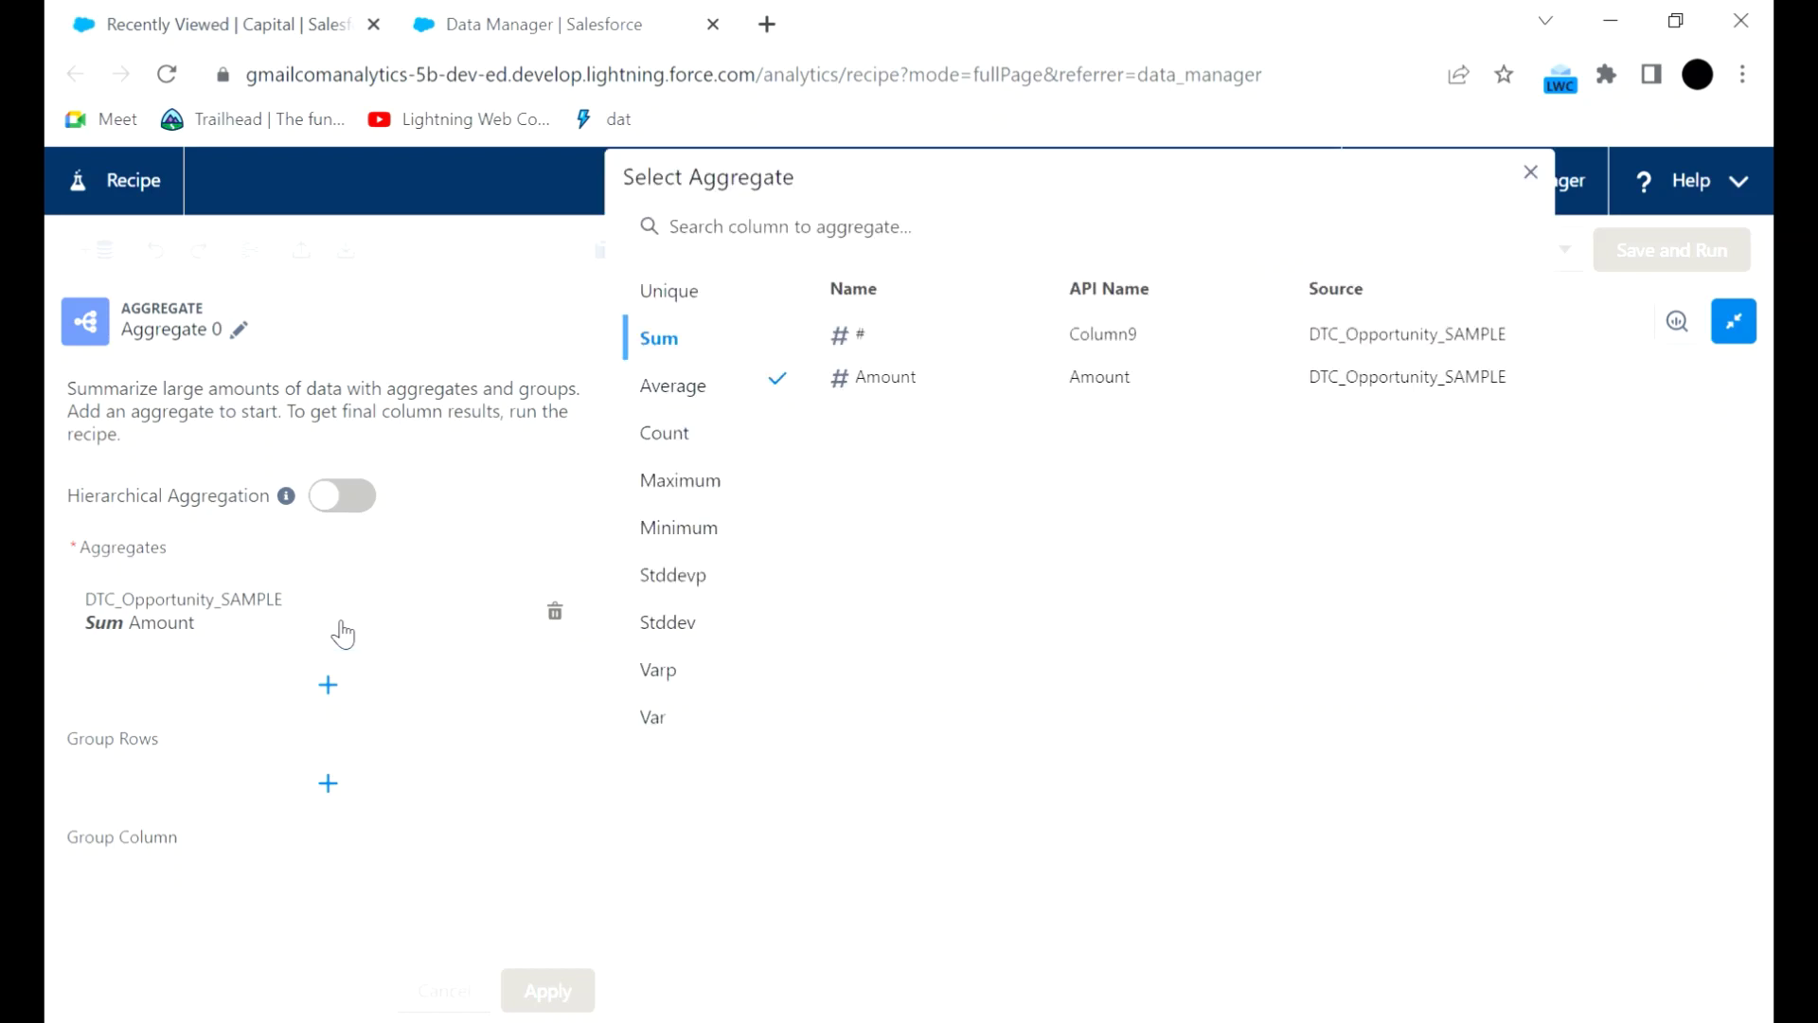
click(674, 434)
scroll(947, 473, down, 2)
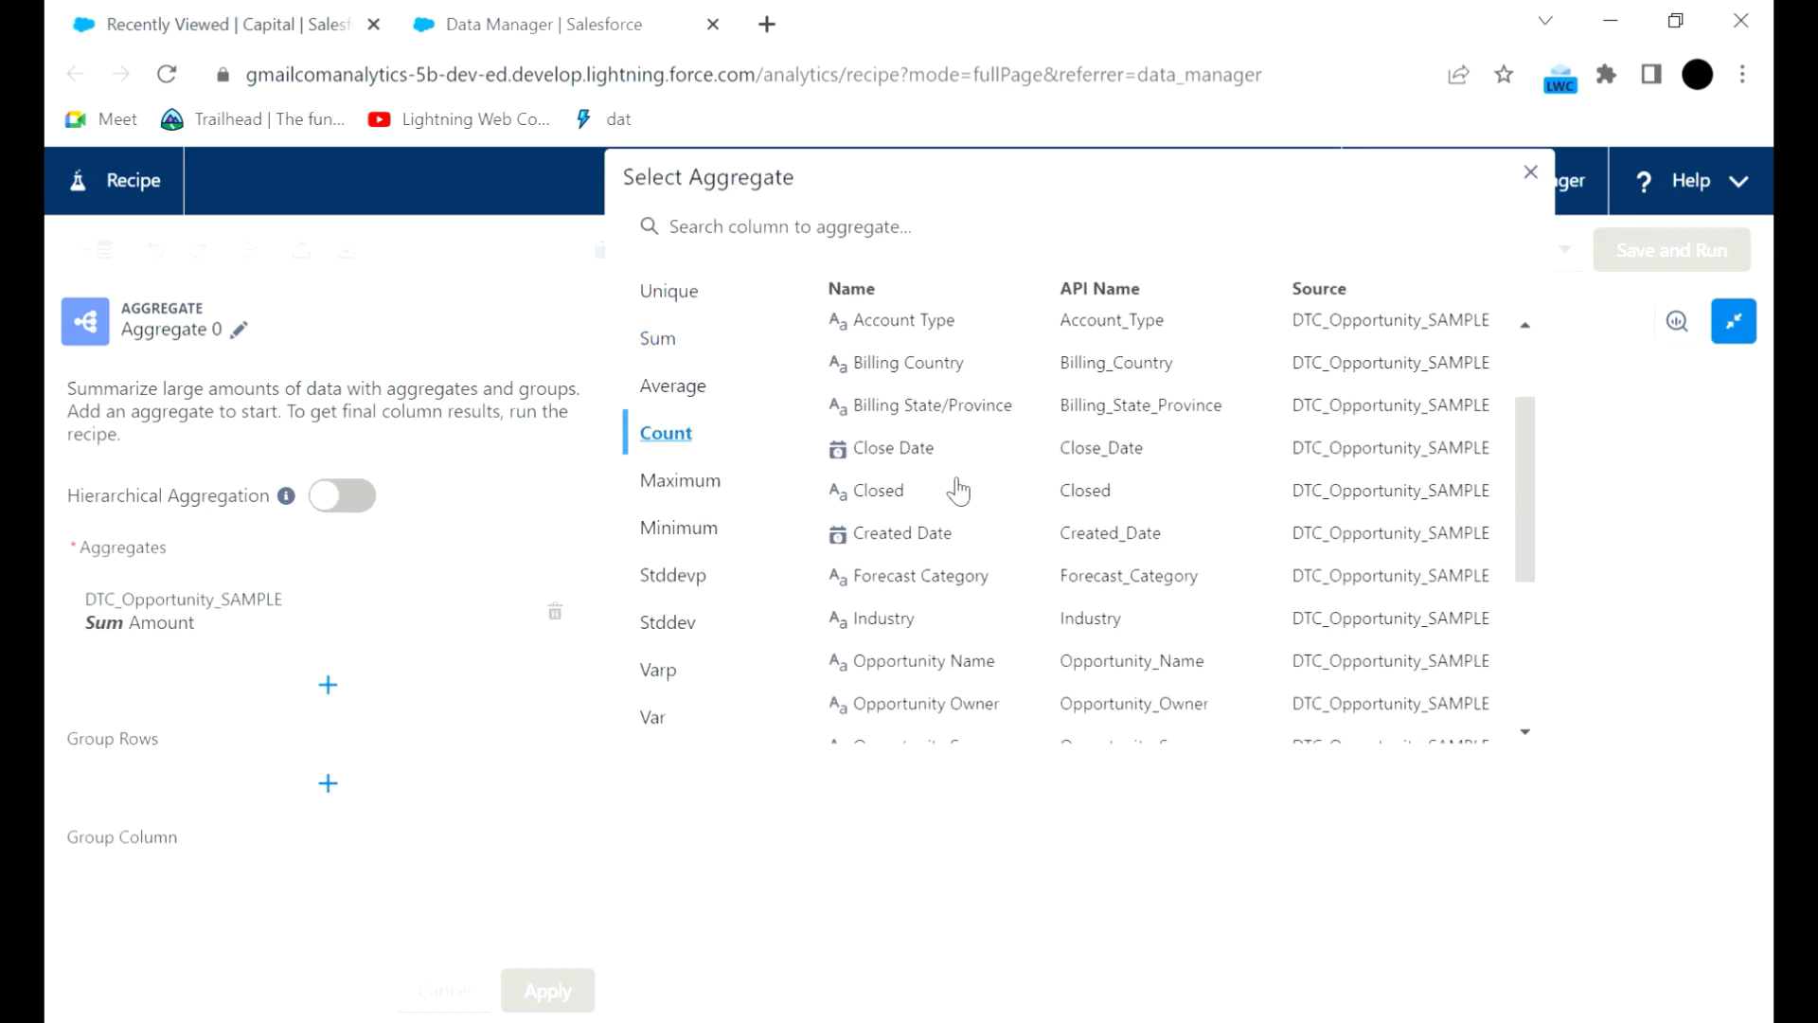
scroll(966, 502, down, 3)
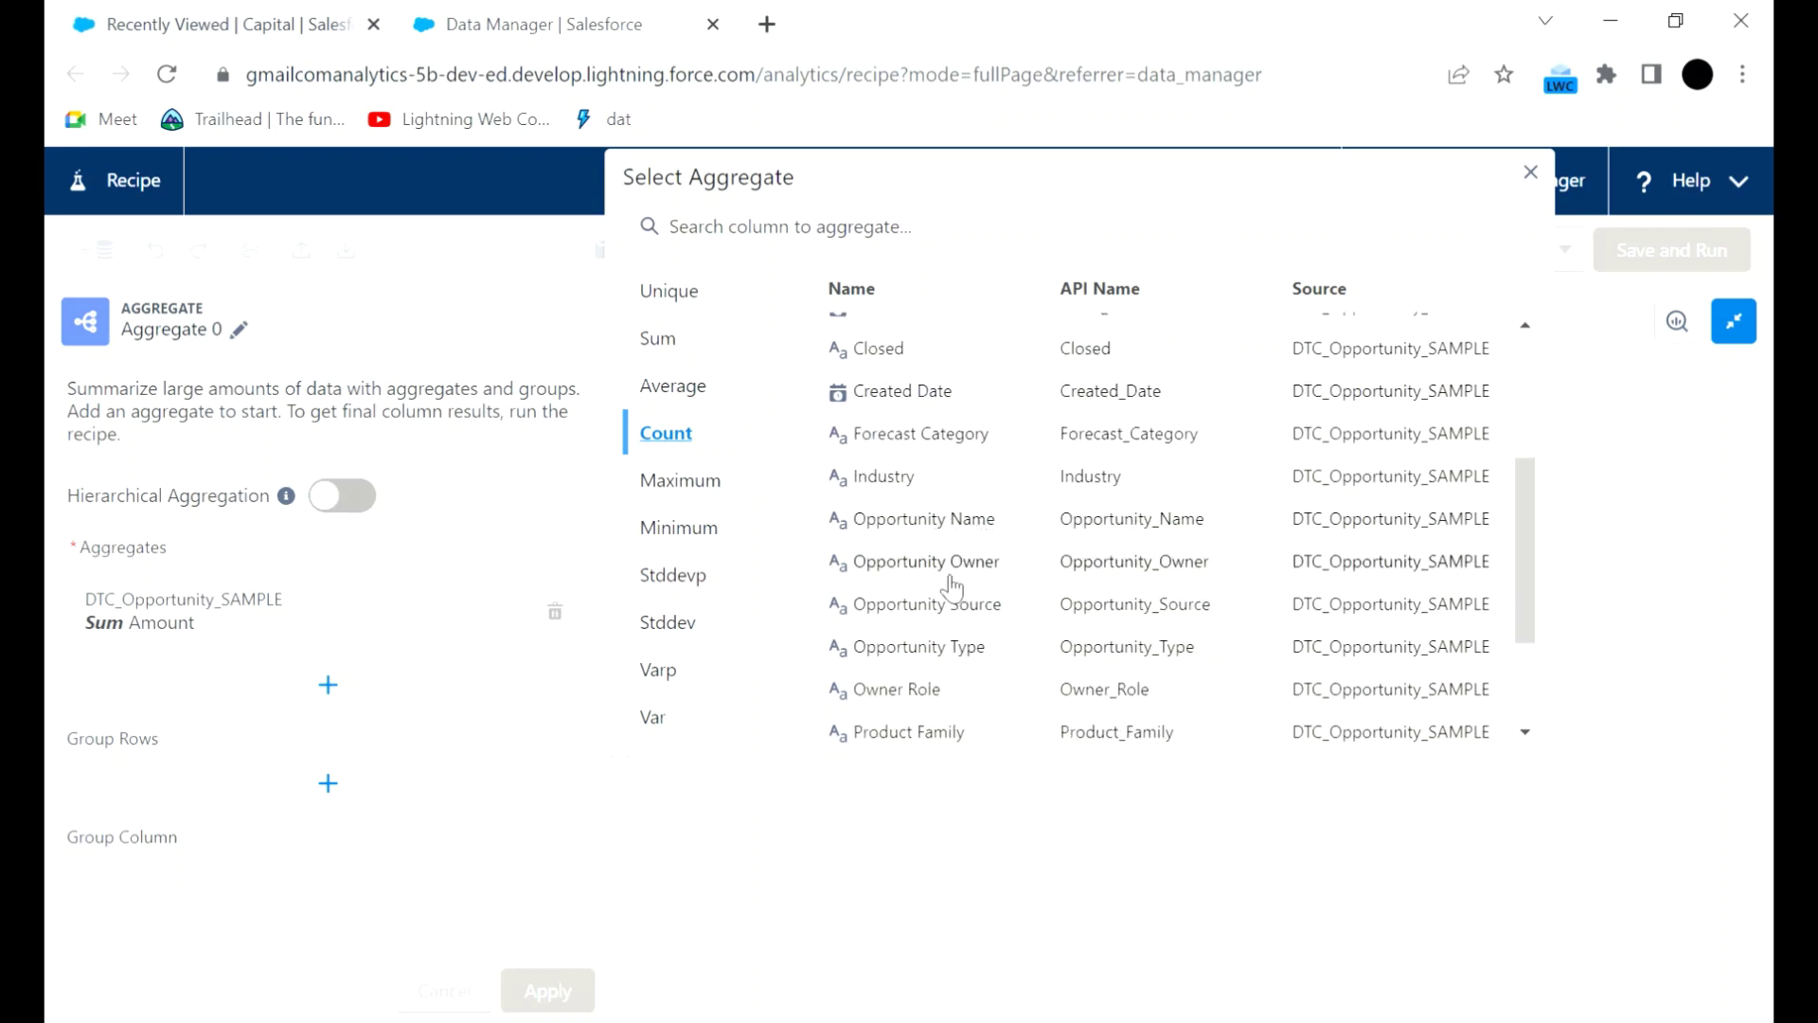
click(886, 483)
click(1361, 751)
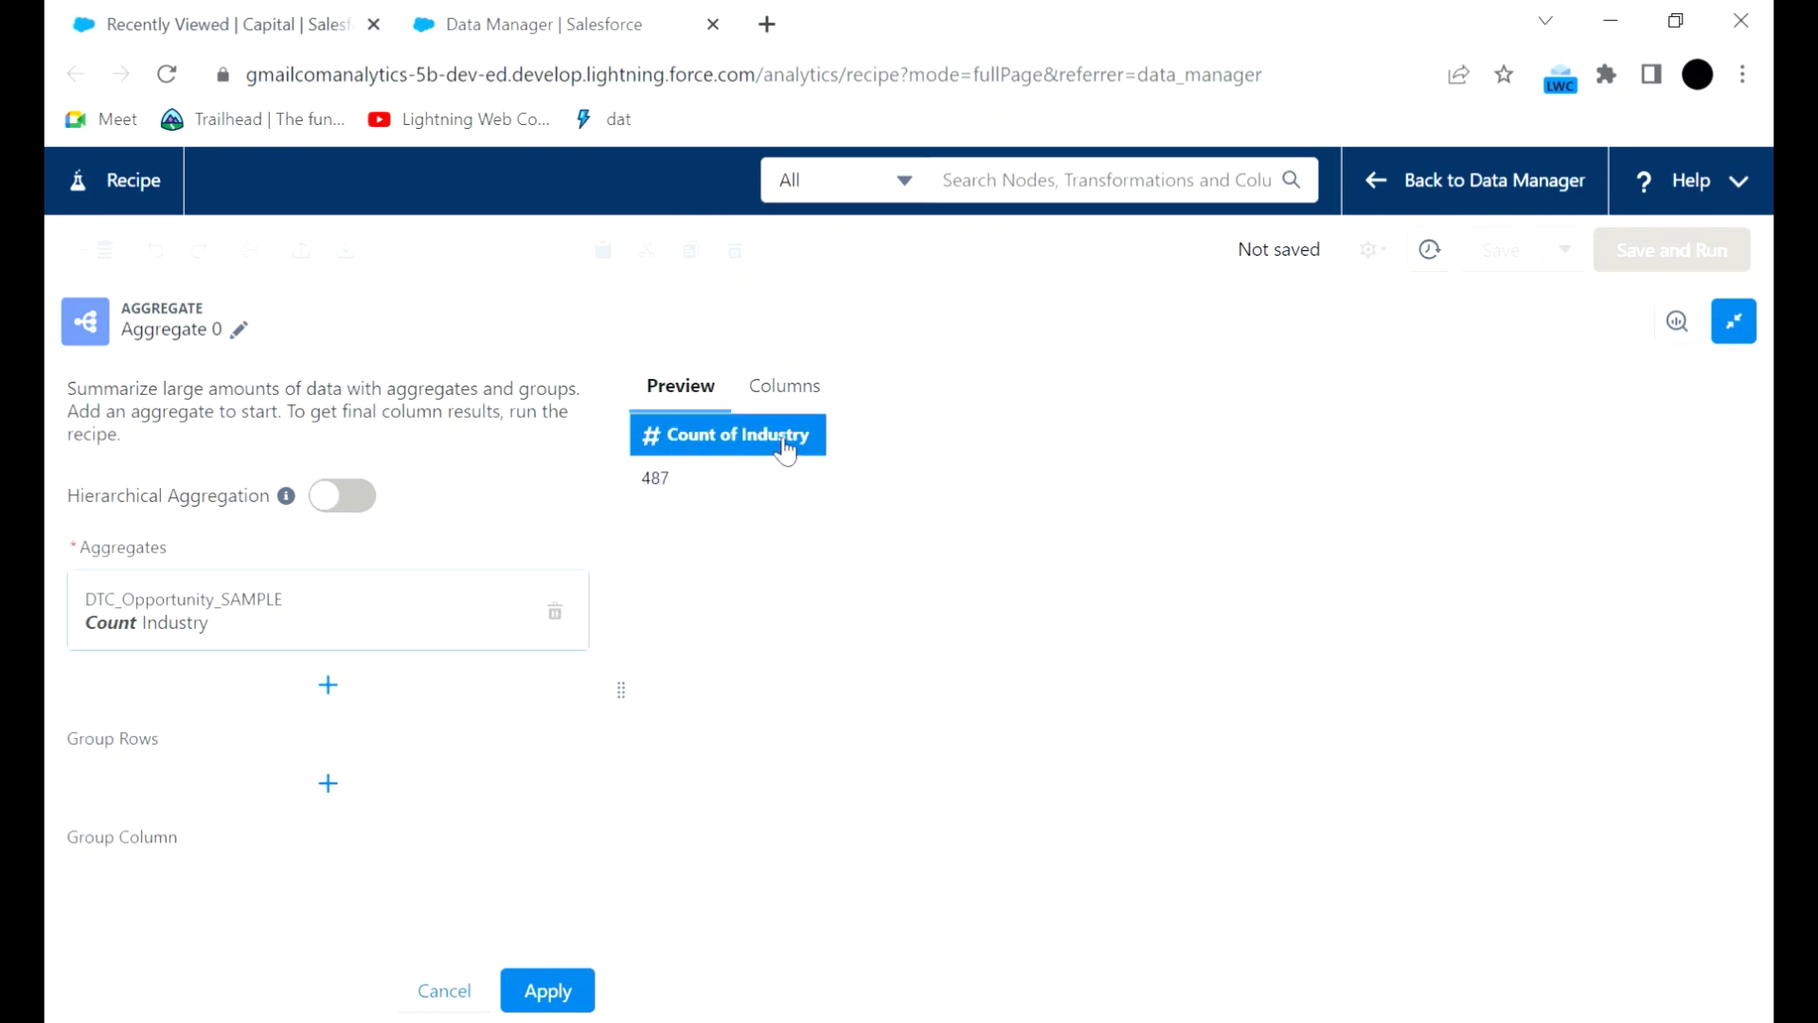
Step: Delete the Count of Industry aggregate and discard the Aggregate node from the recipe
click(357, 618)
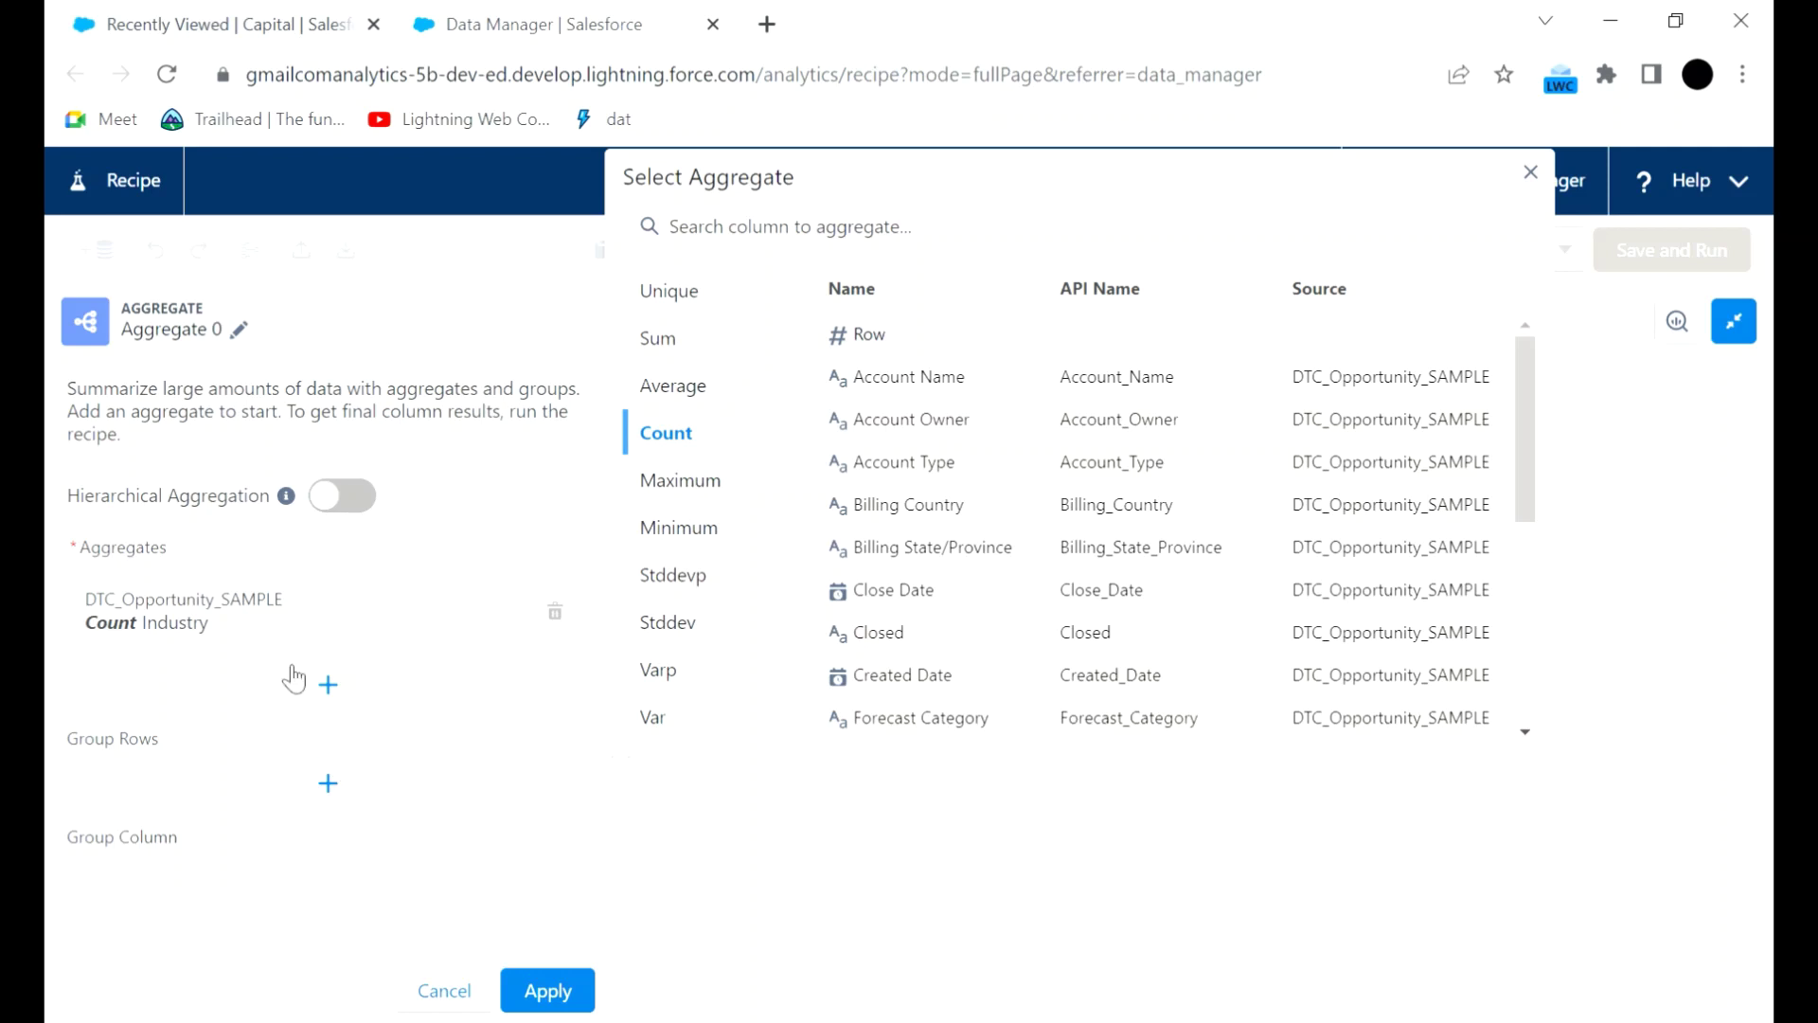
click(555, 616)
click(555, 614)
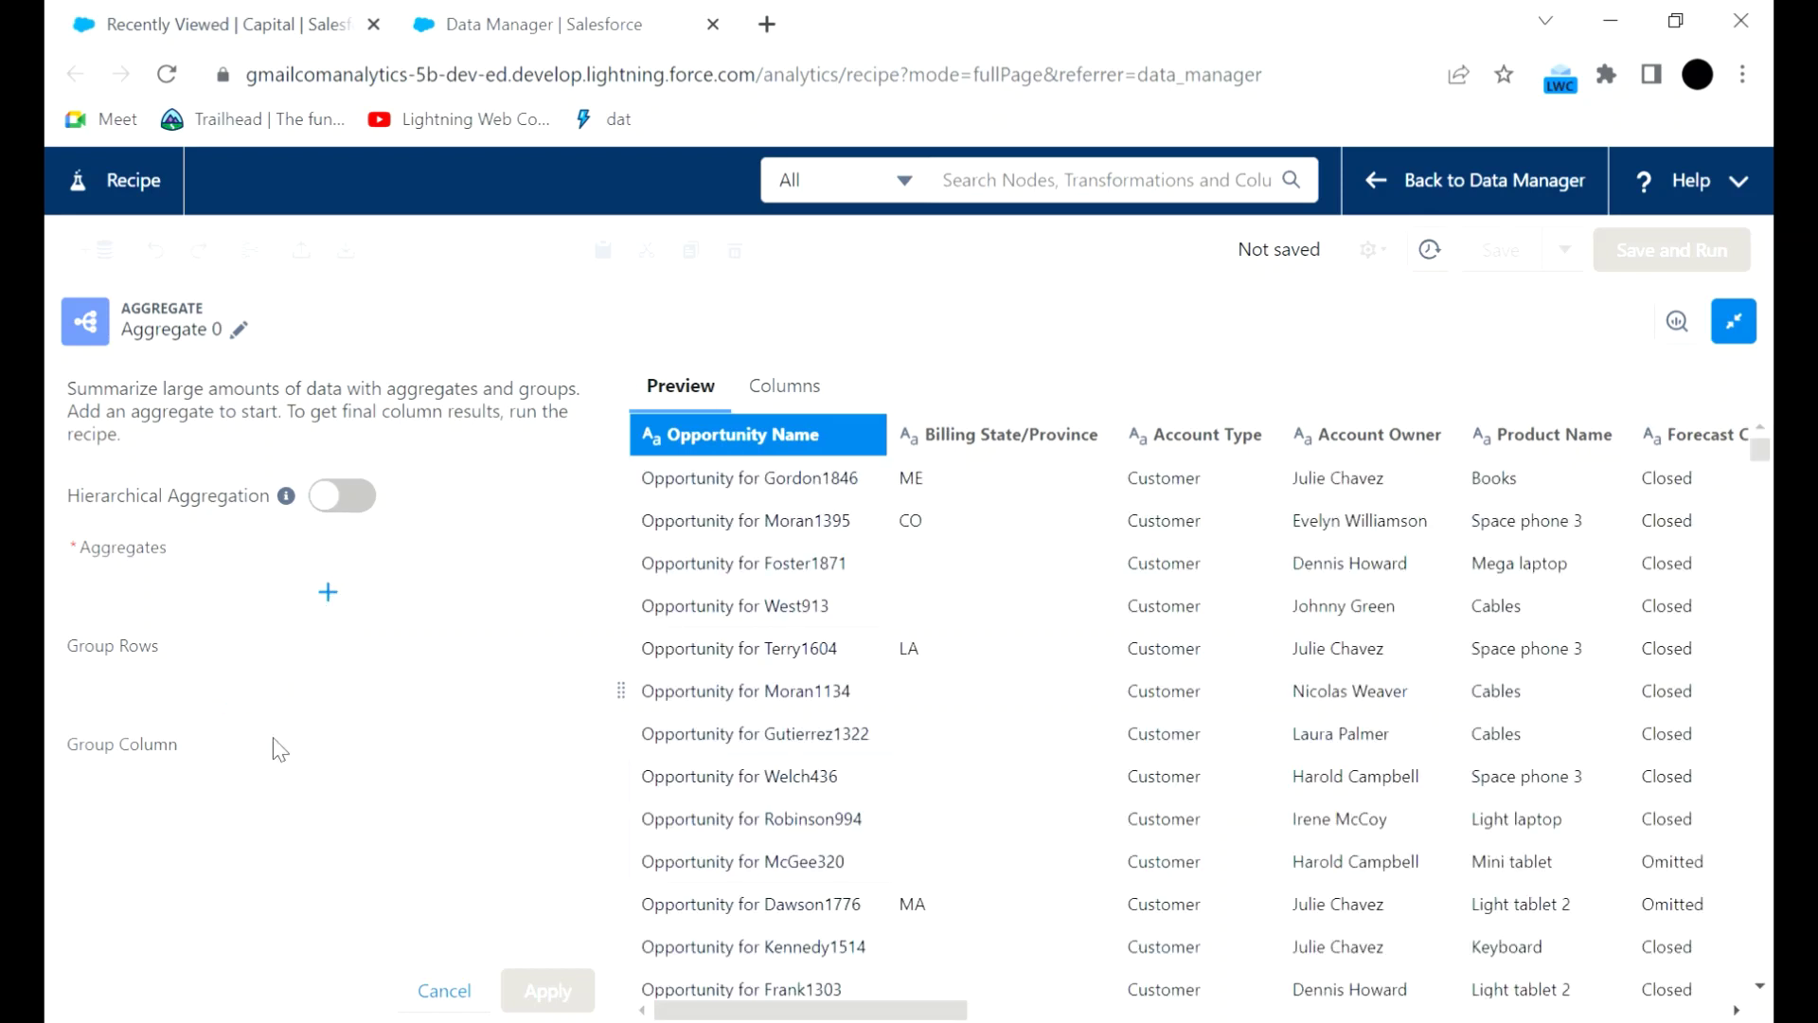
click(468, 992)
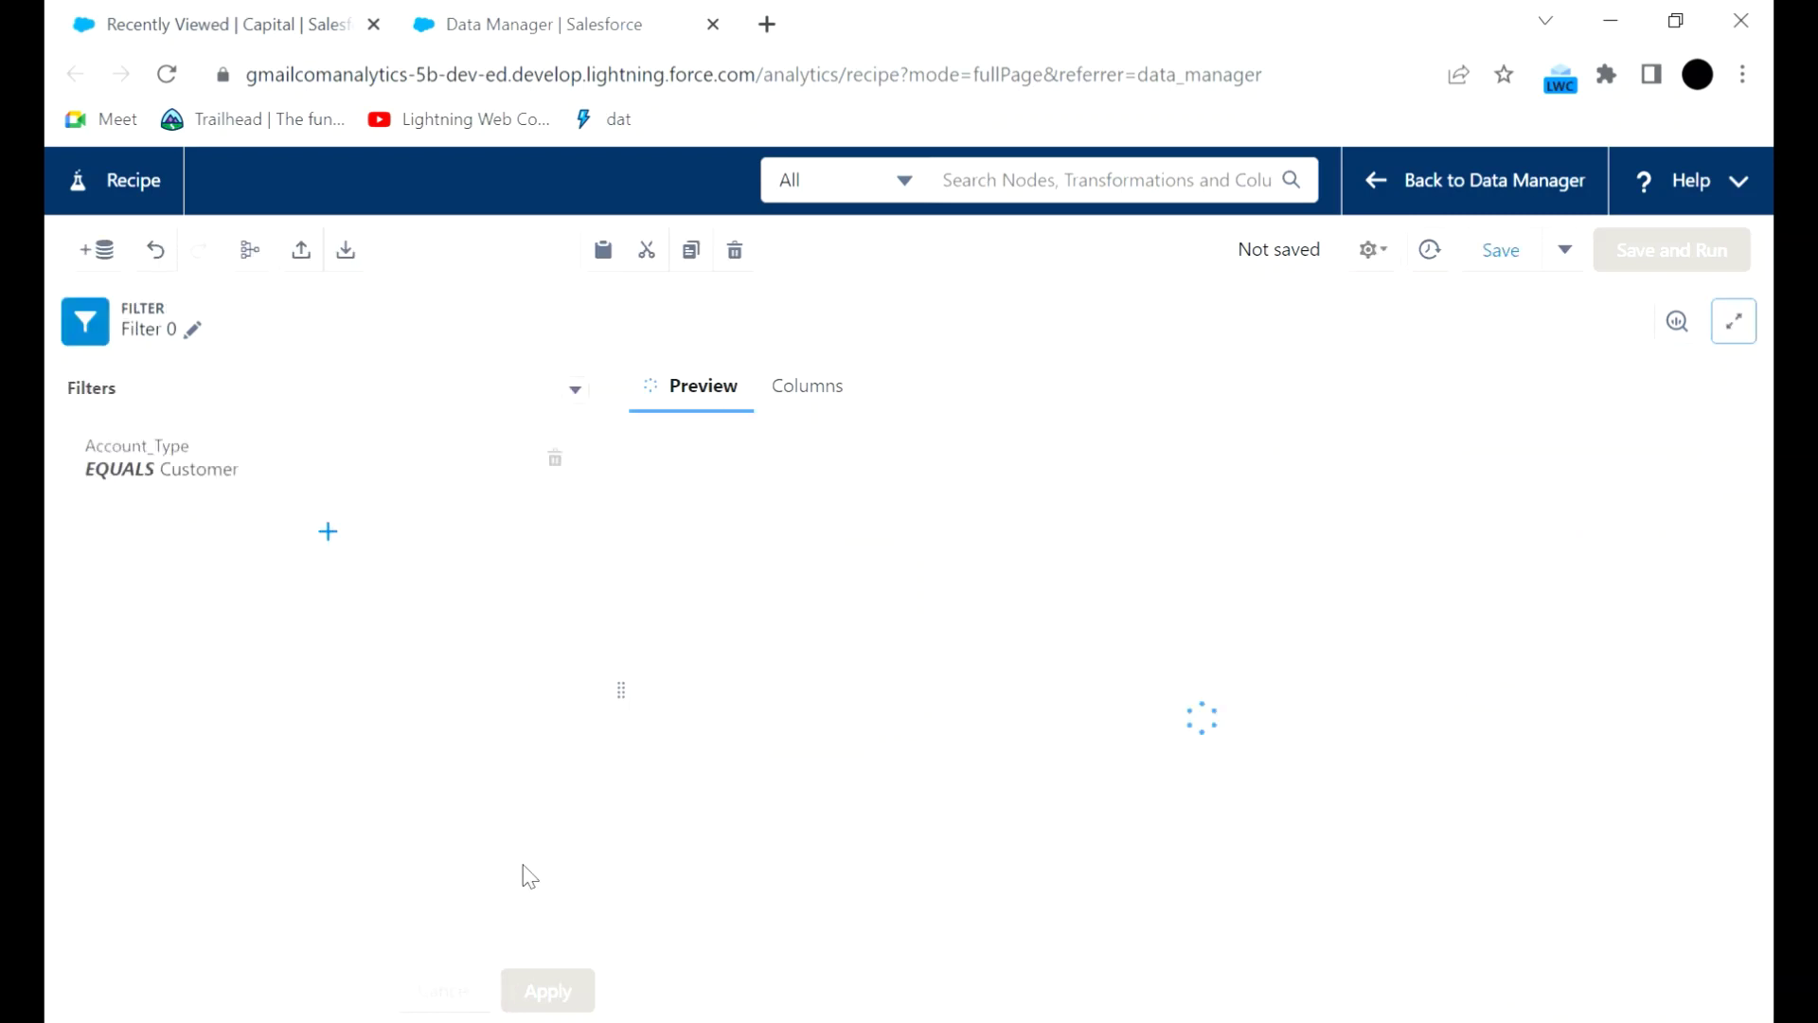
Step: Add a Join node after Filter 0 with the Opportunities dataset as input, keeping its default column selection
click(419, 414)
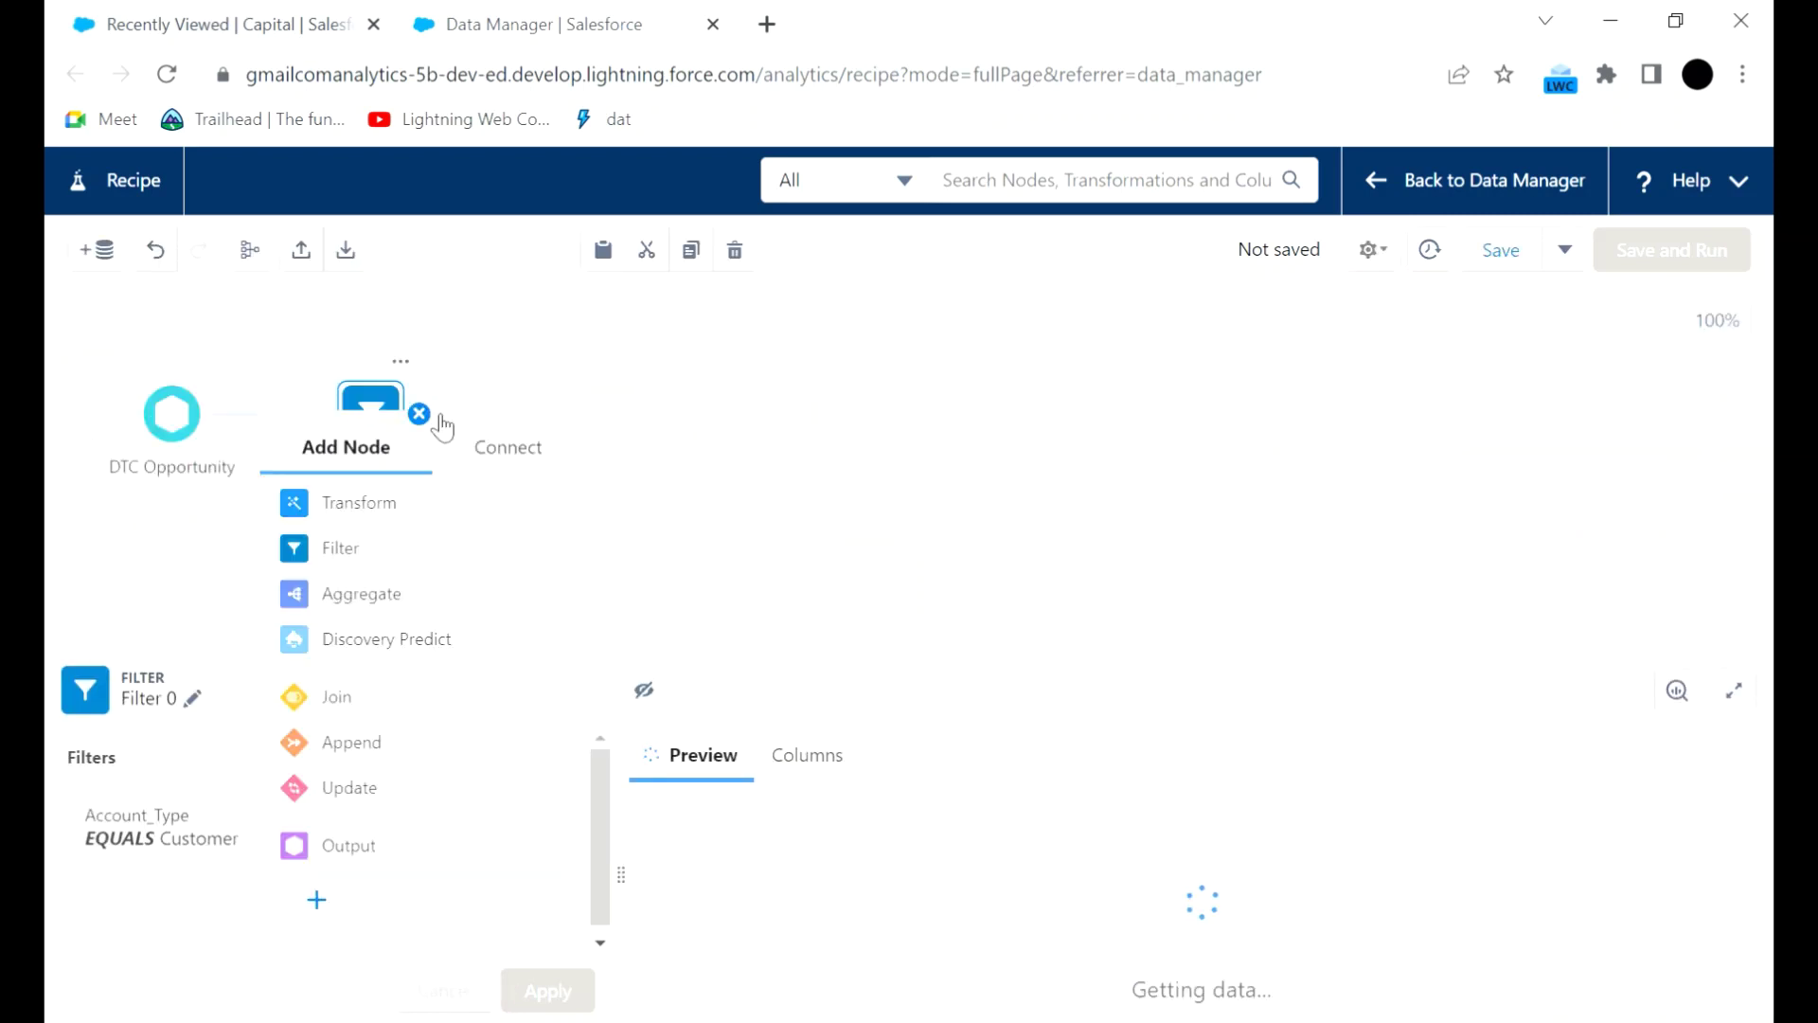
click(368, 701)
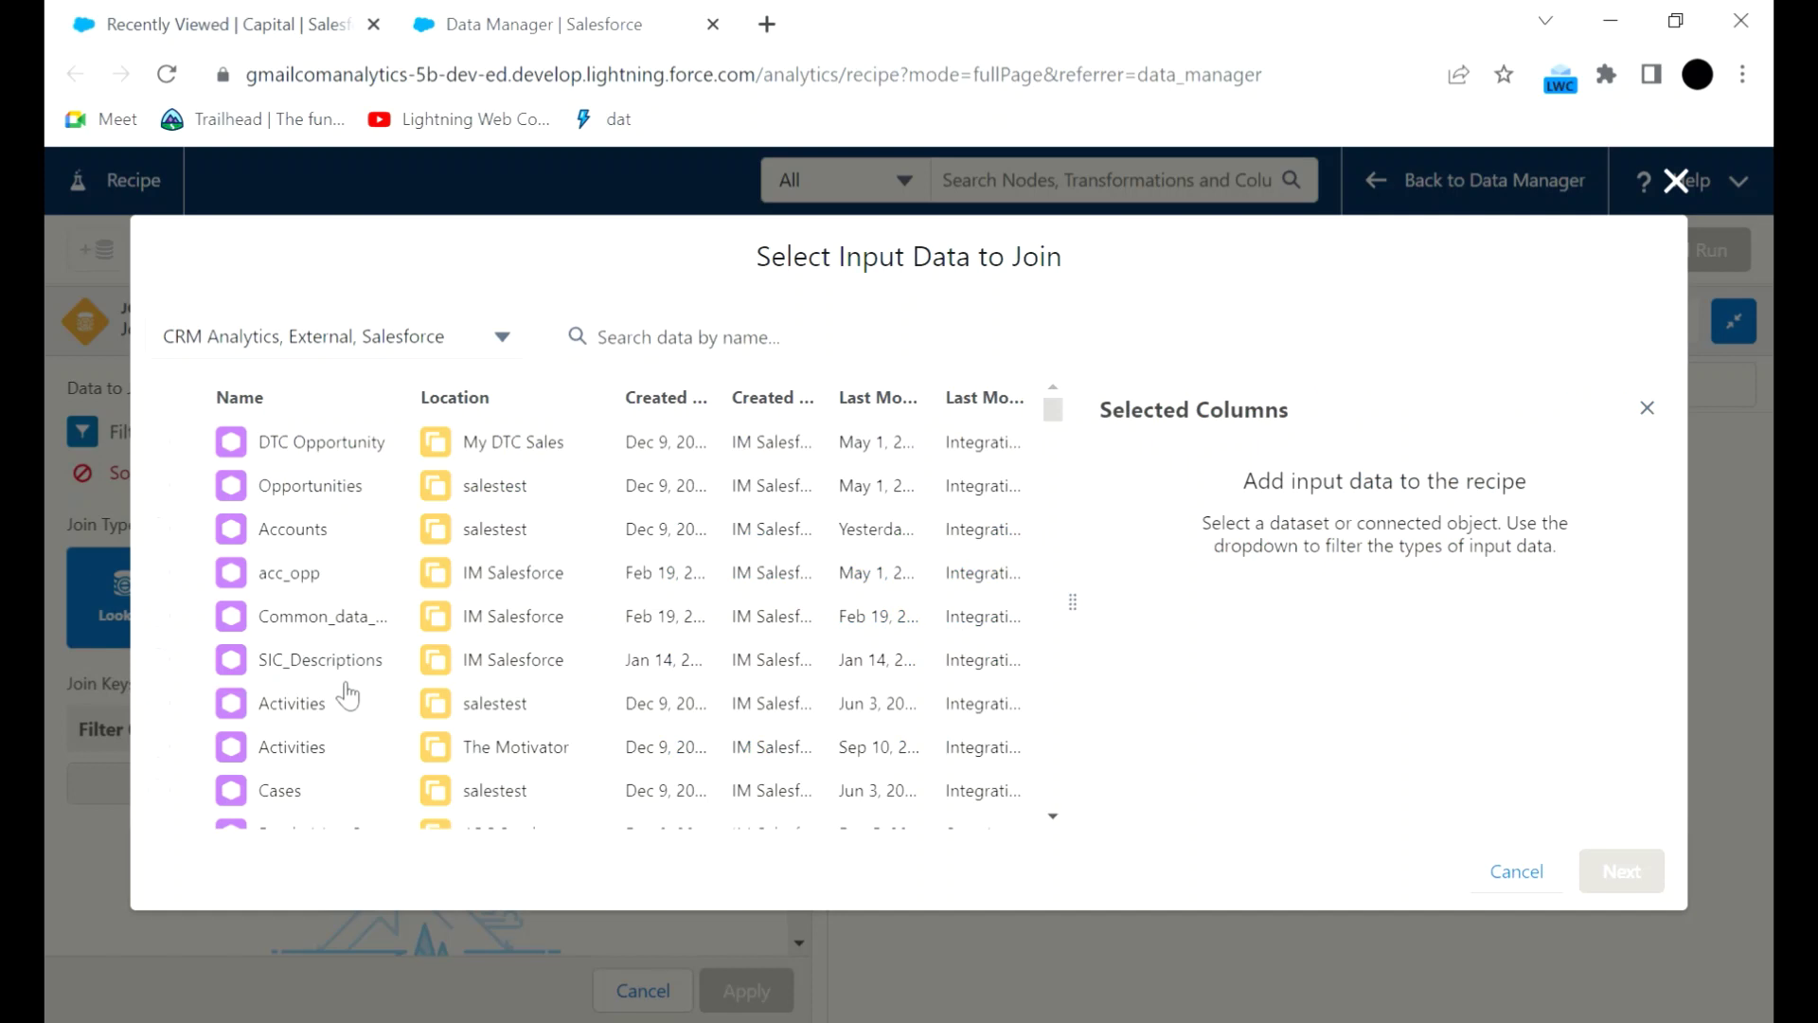
click(159, 486)
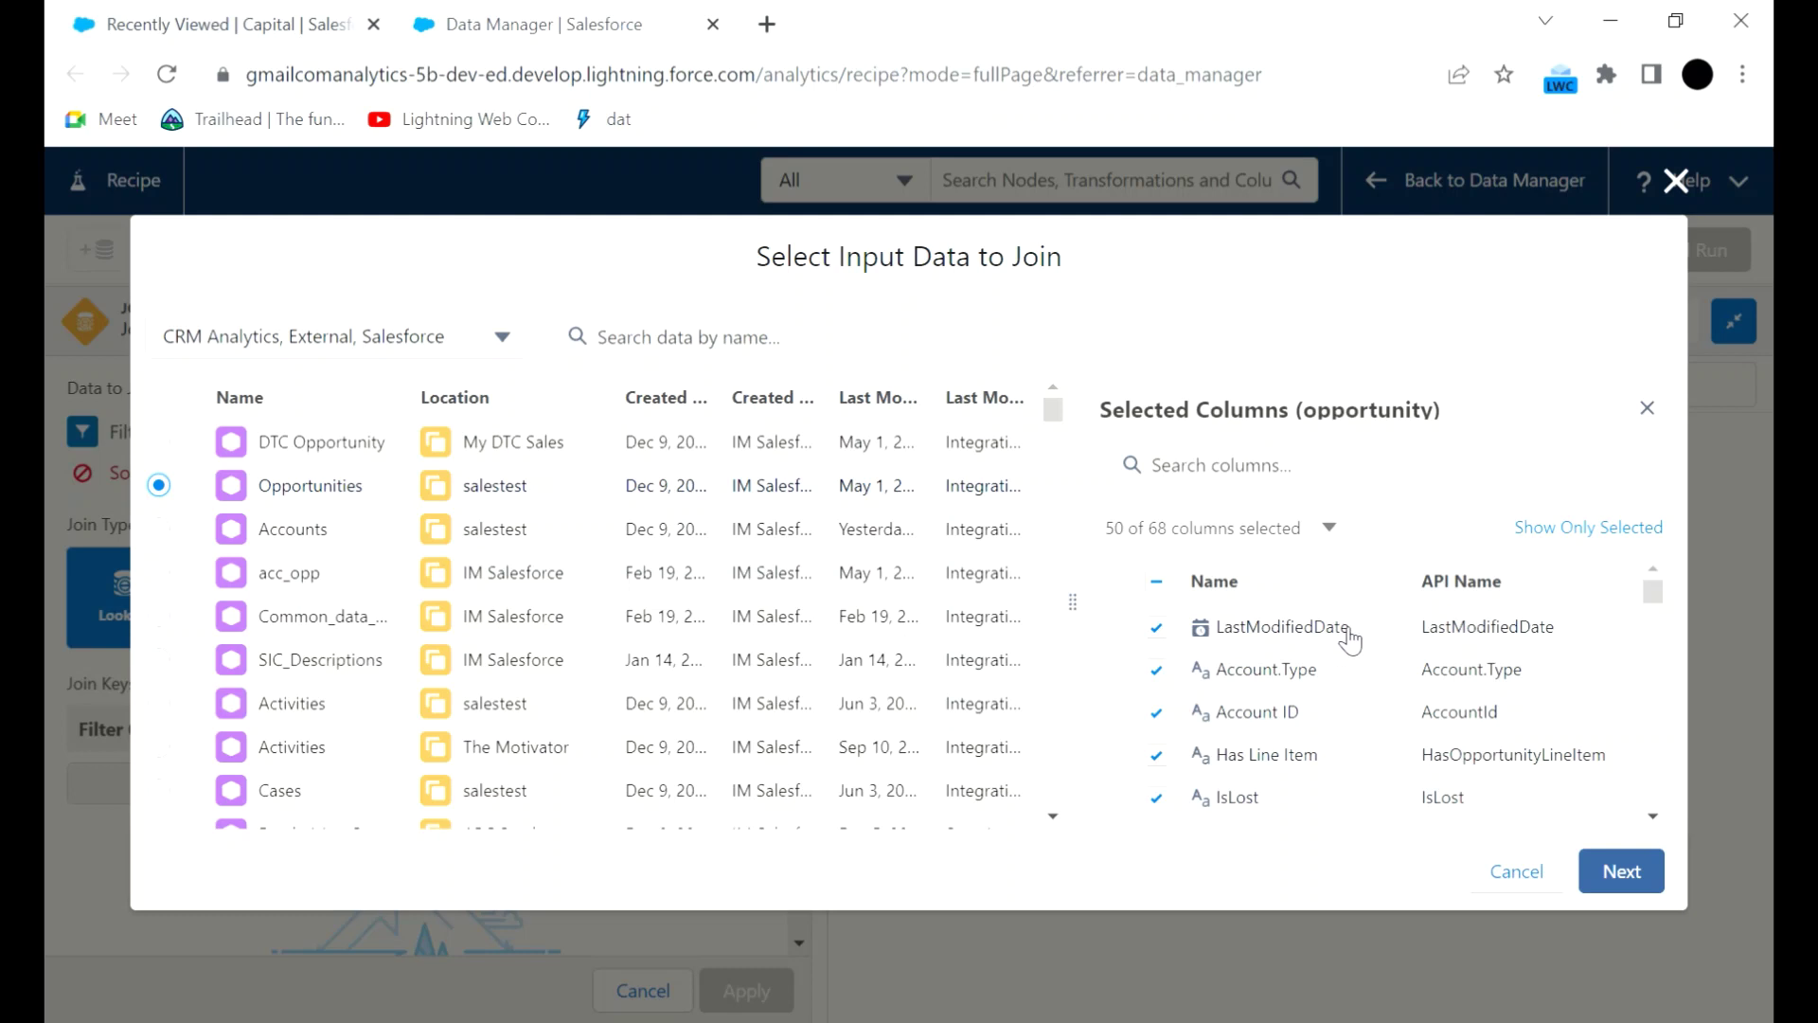
click(1625, 871)
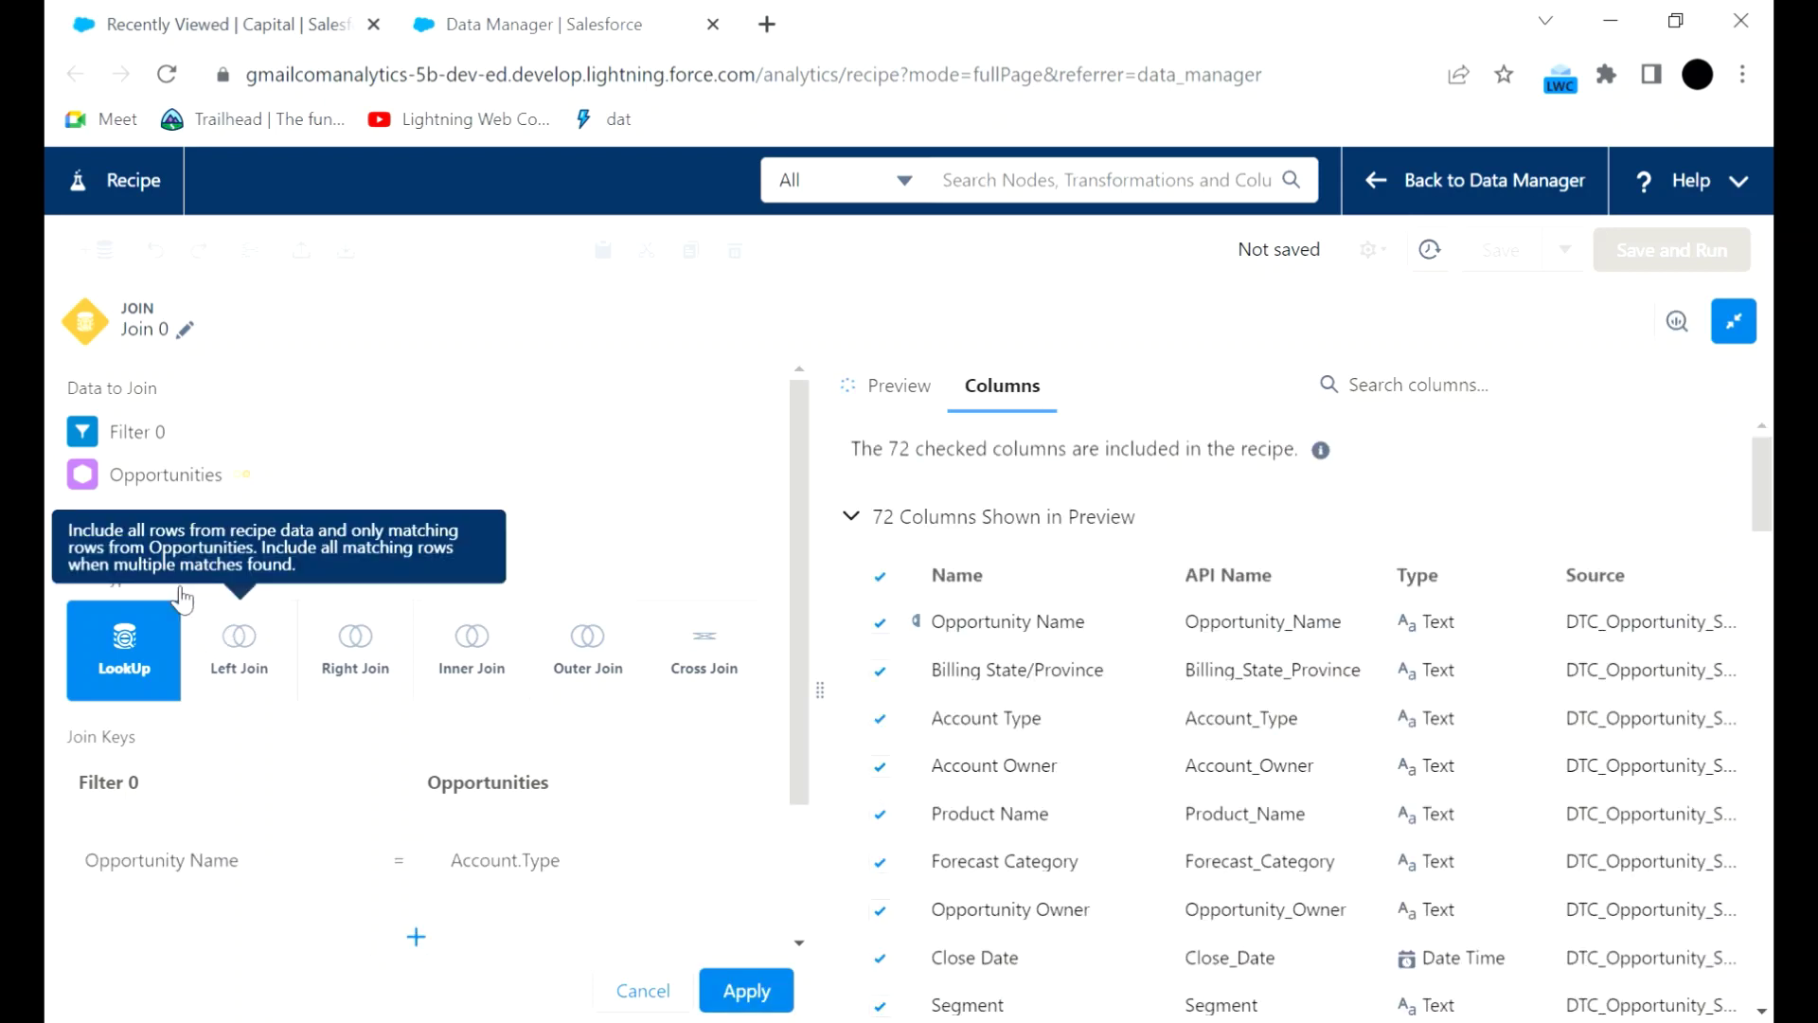
Step: Try the Left, Right, Inner and Outer join types, and return the join type to LookUp
click(217, 667)
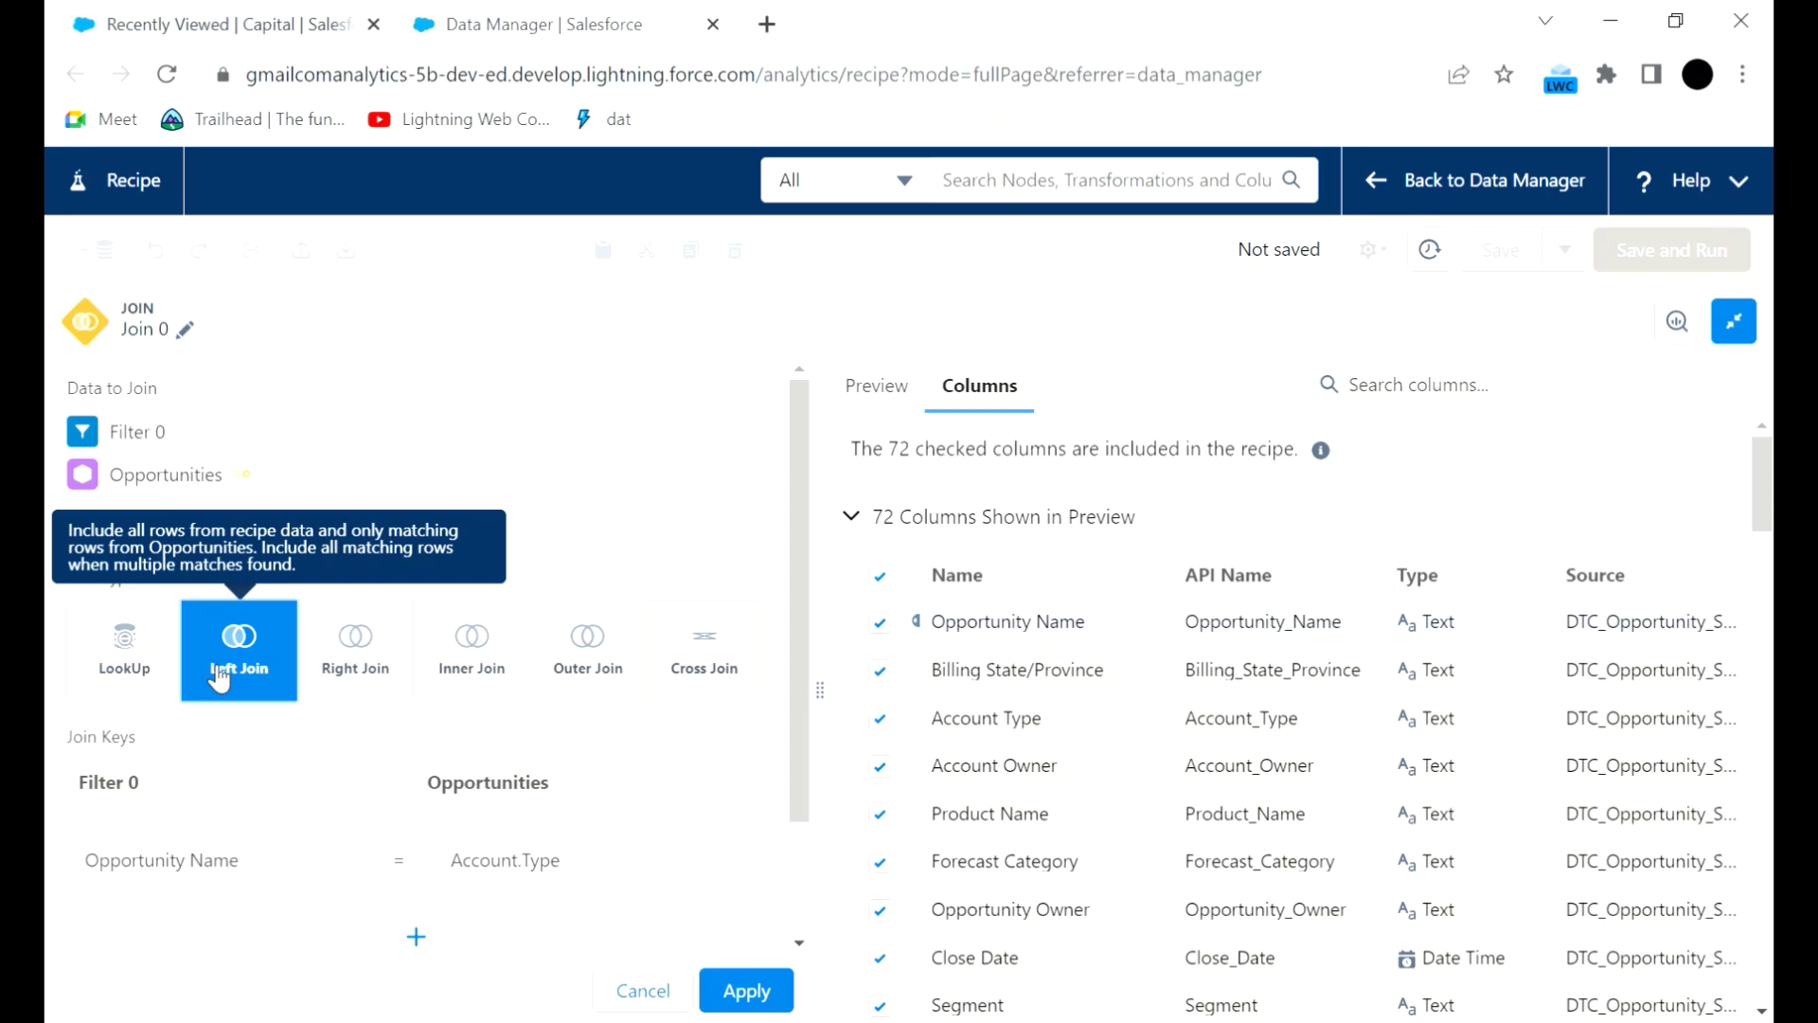
click(369, 651)
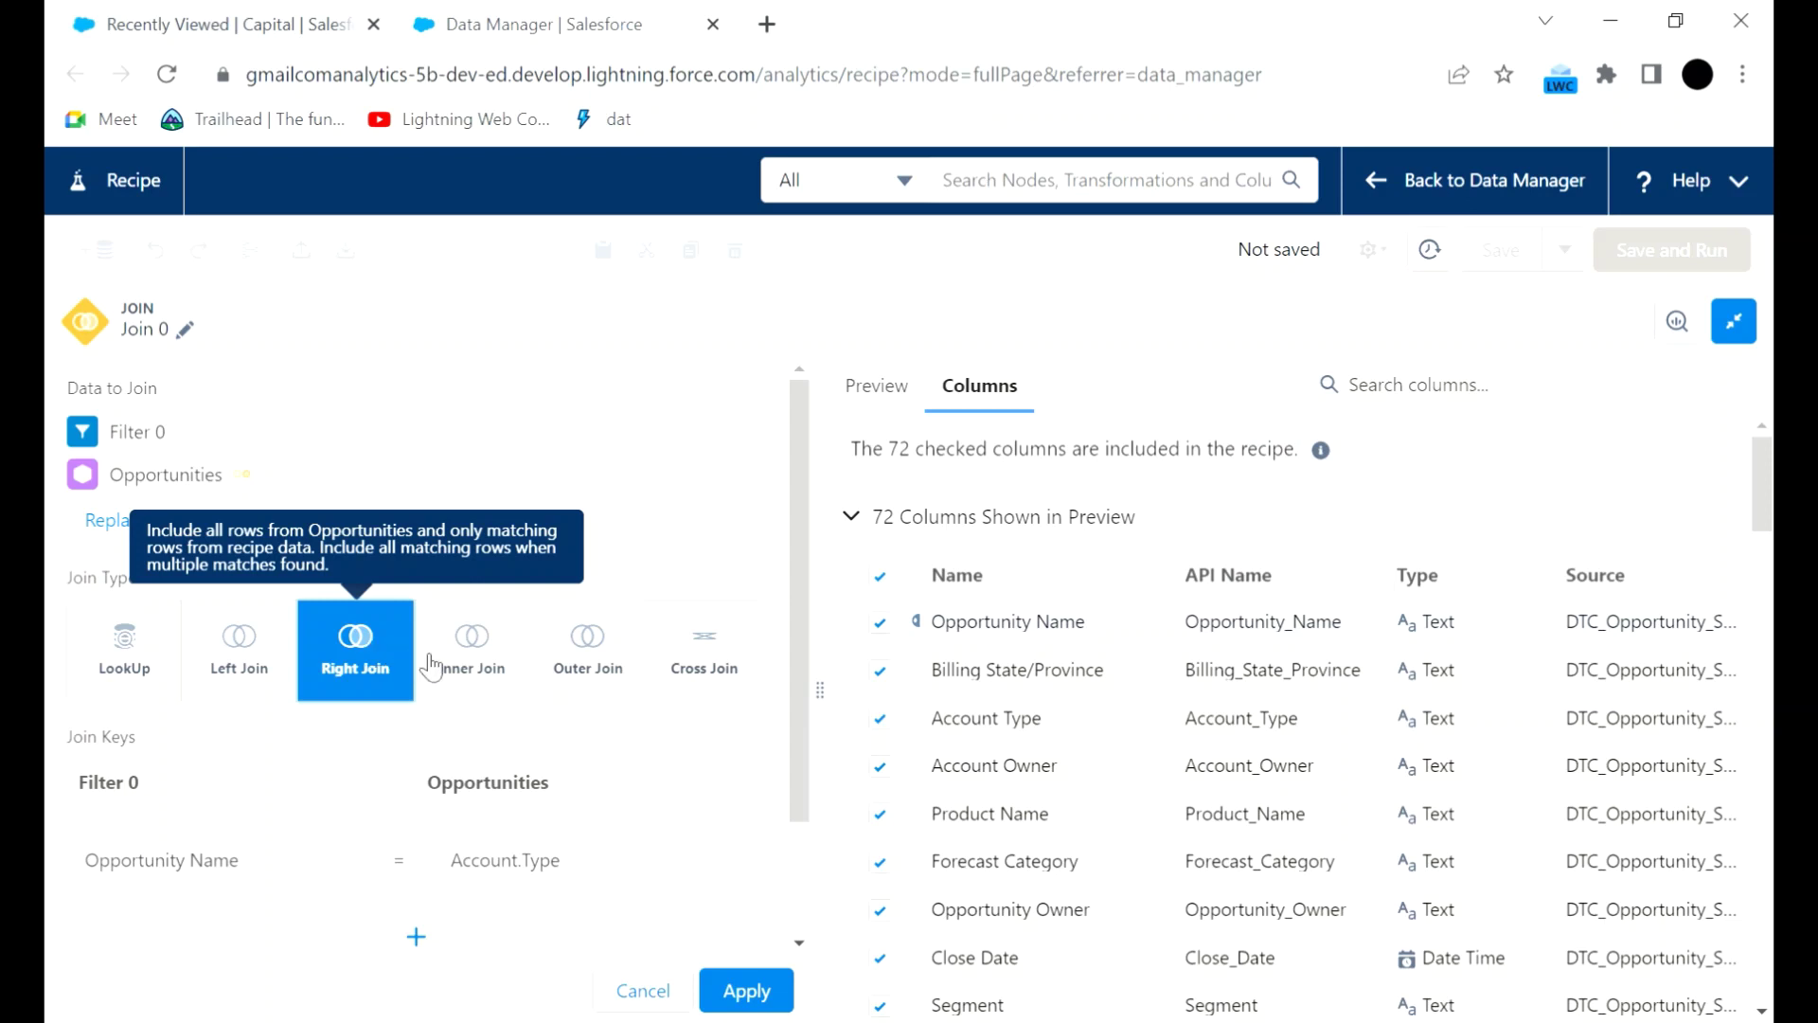
click(485, 665)
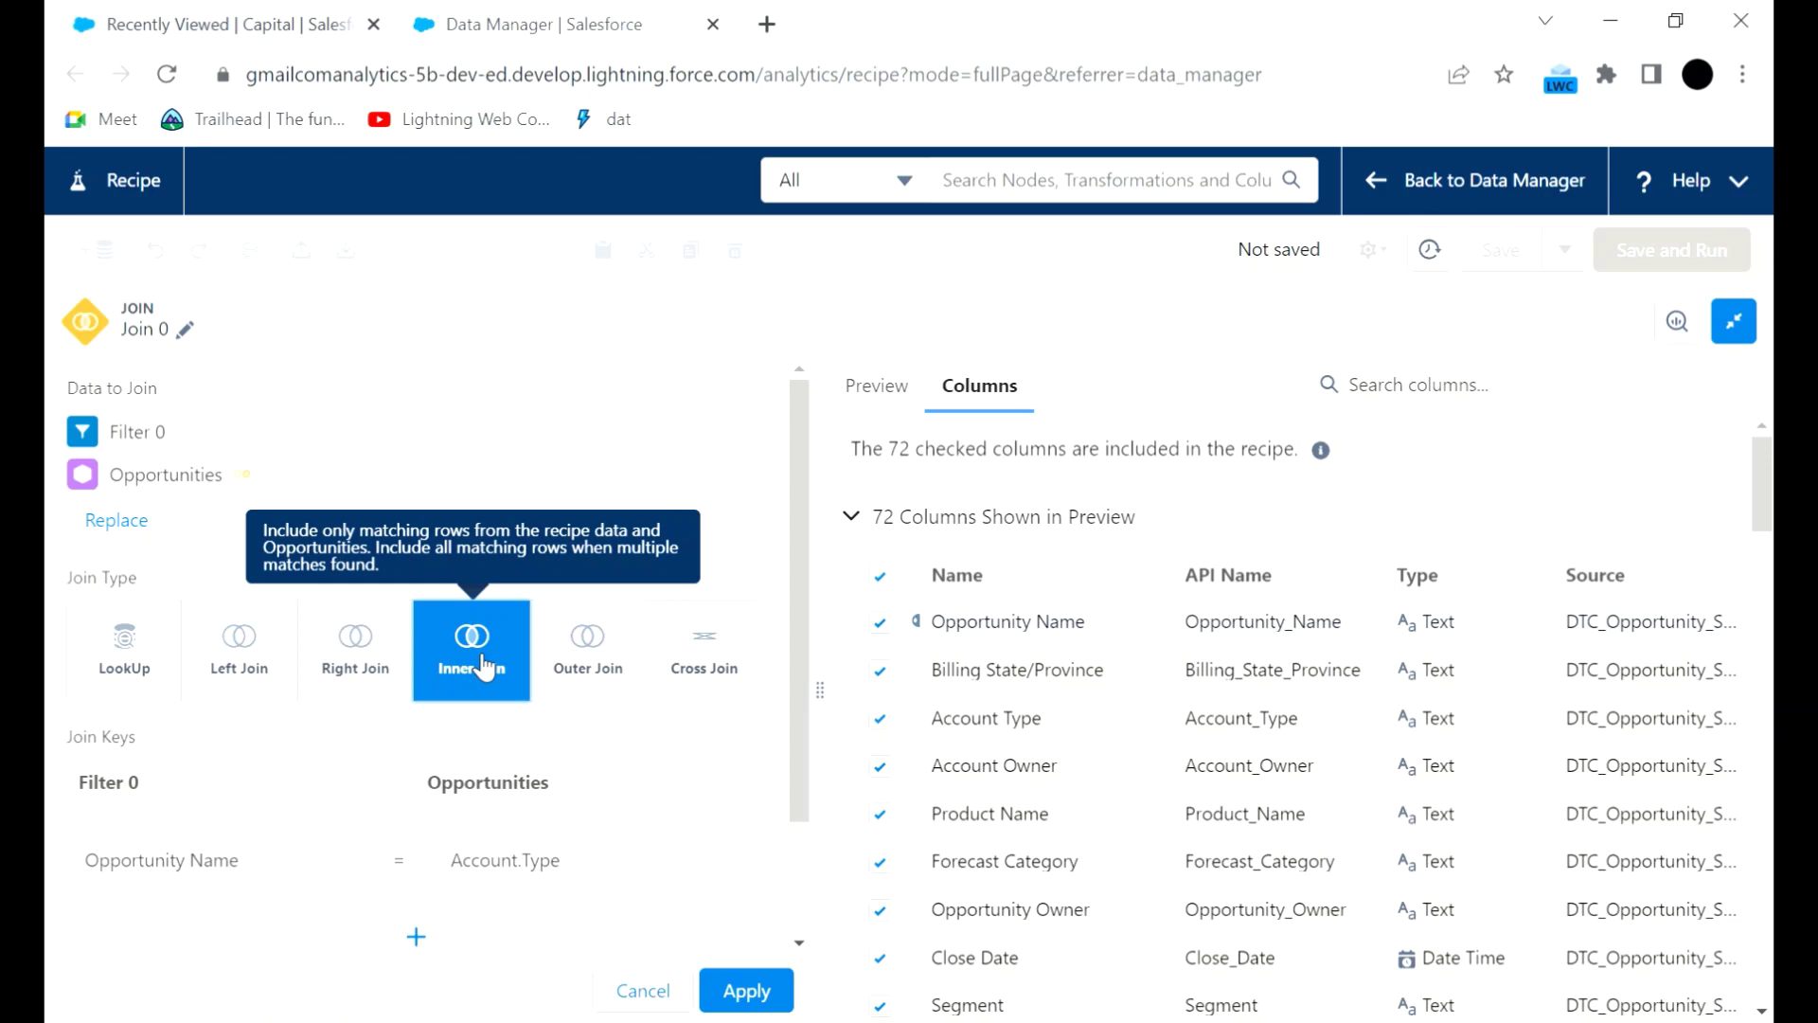
click(588, 632)
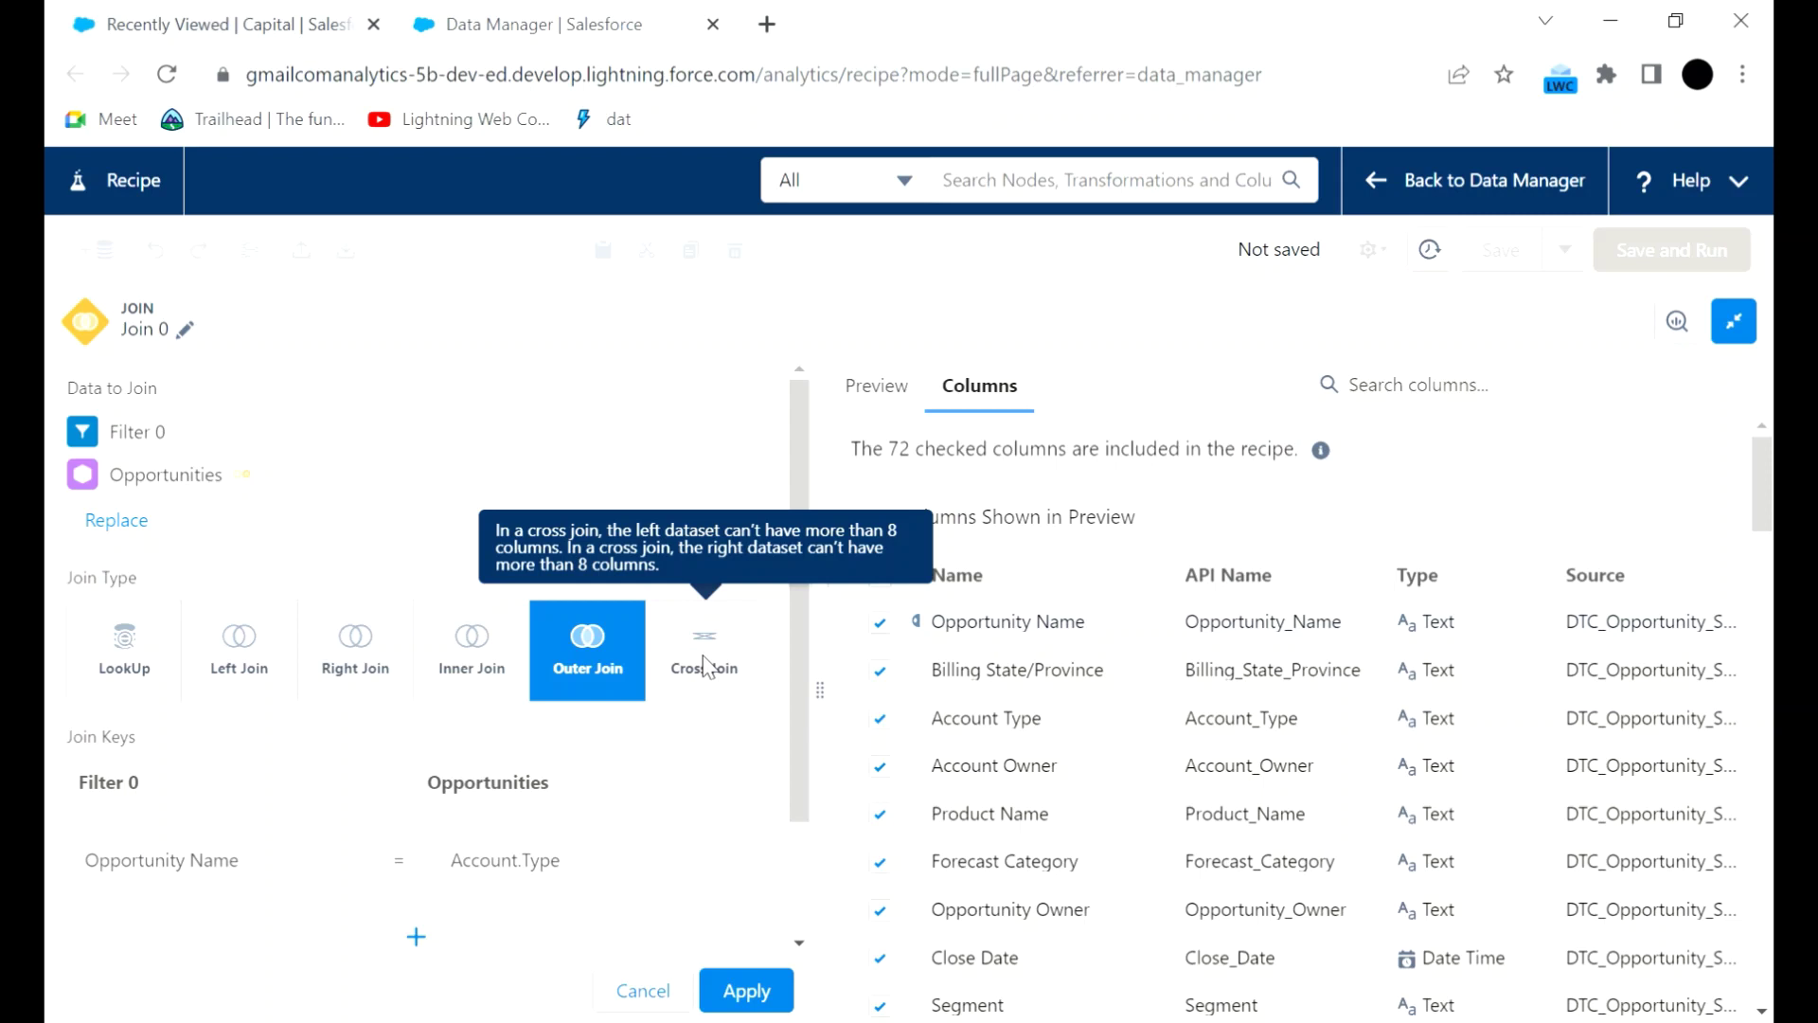
click(132, 673)
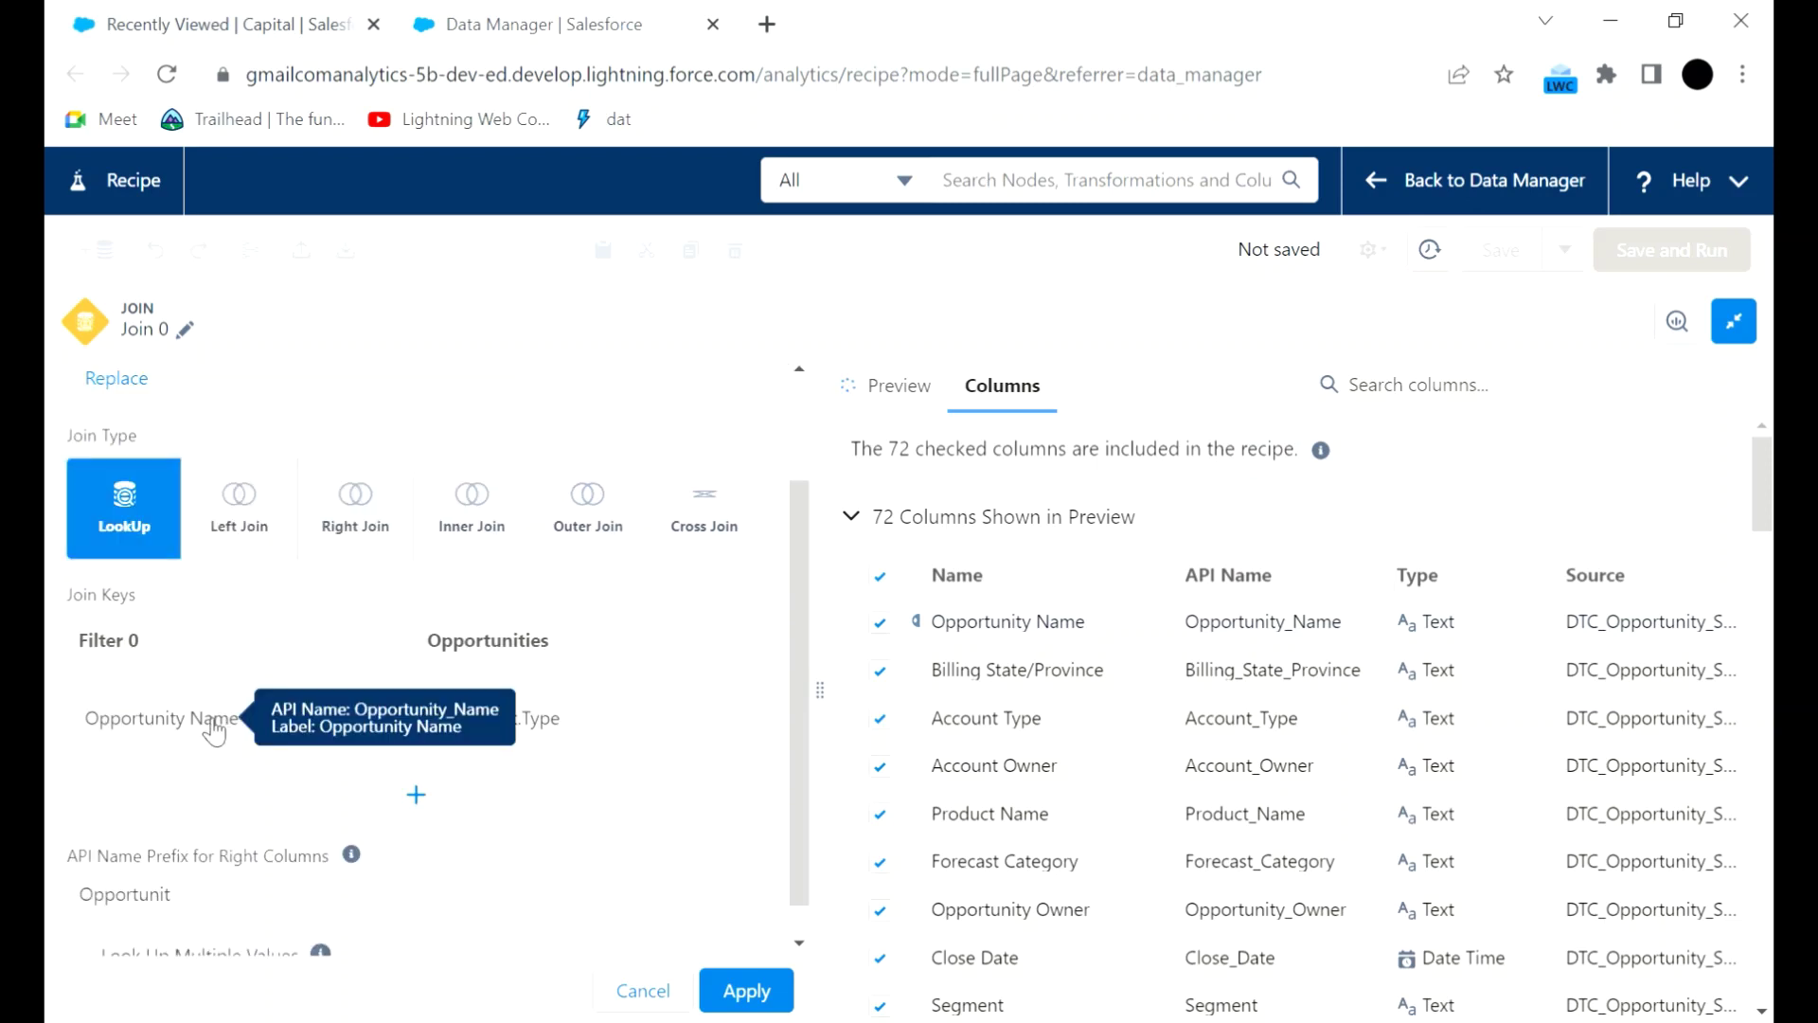
Step: Try to change the Filter 0 join key to Account Type, and apply the LookUp join
click(416, 794)
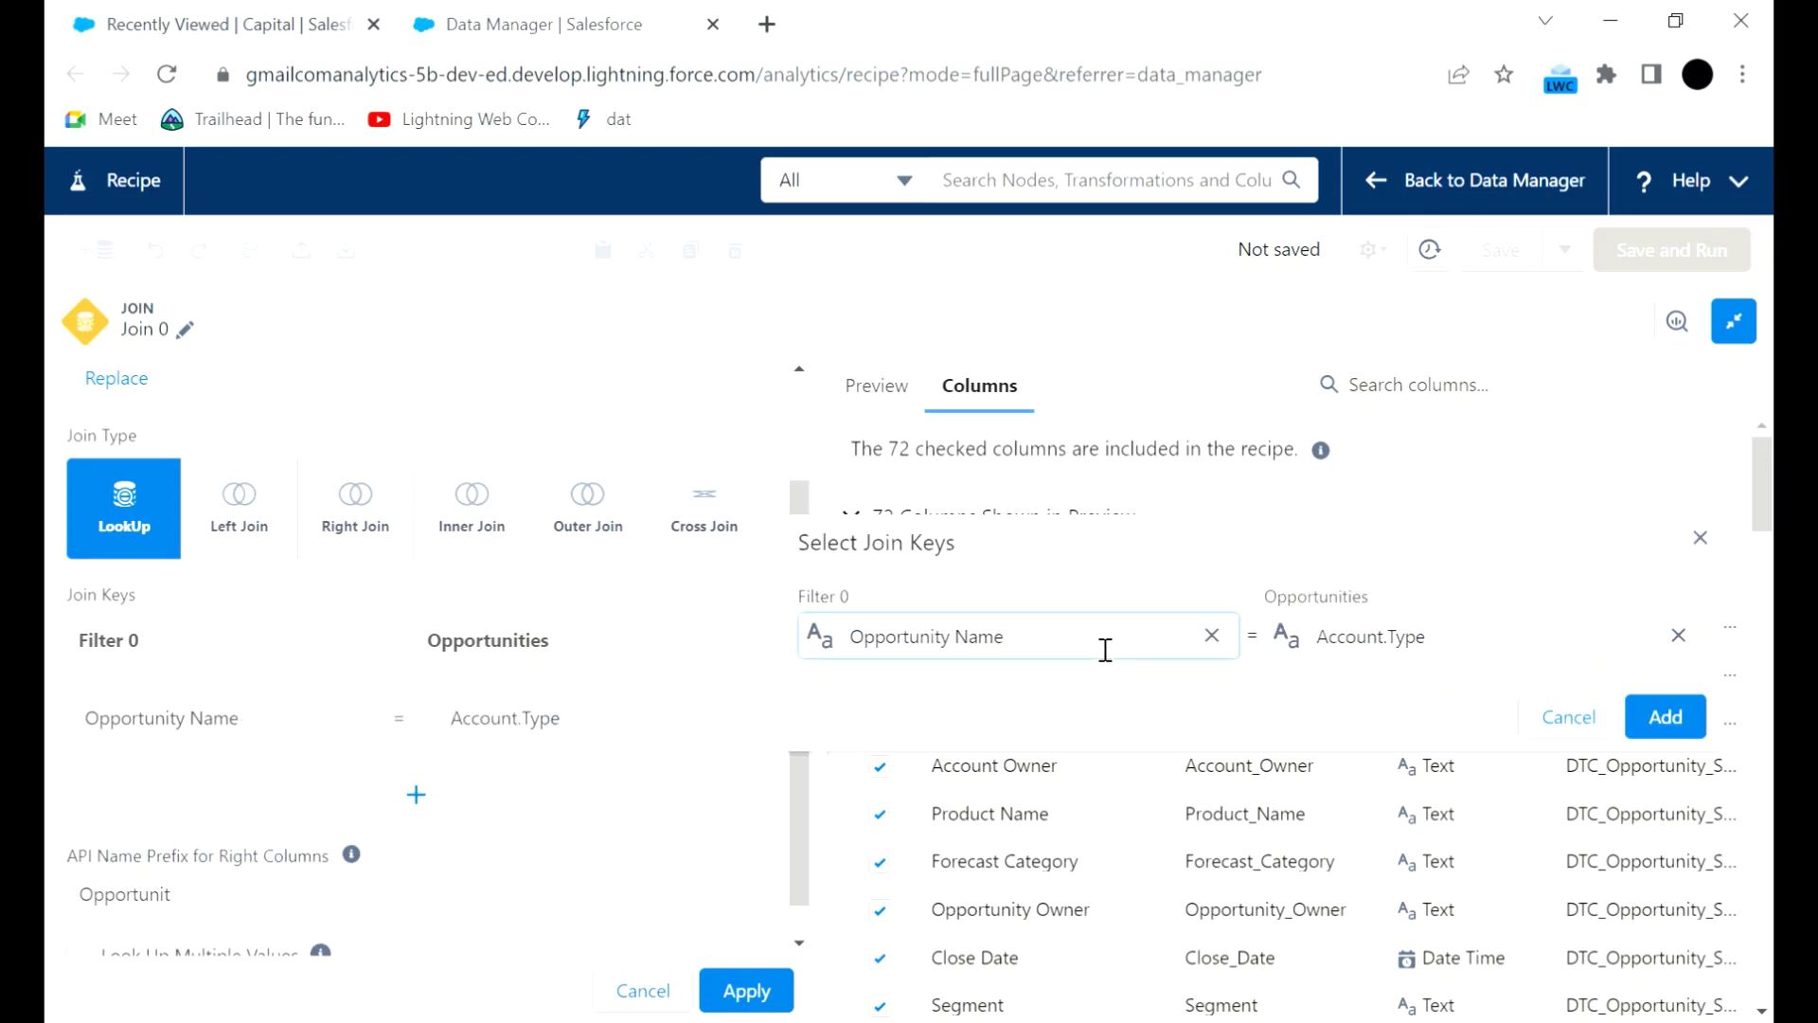
click(1212, 635)
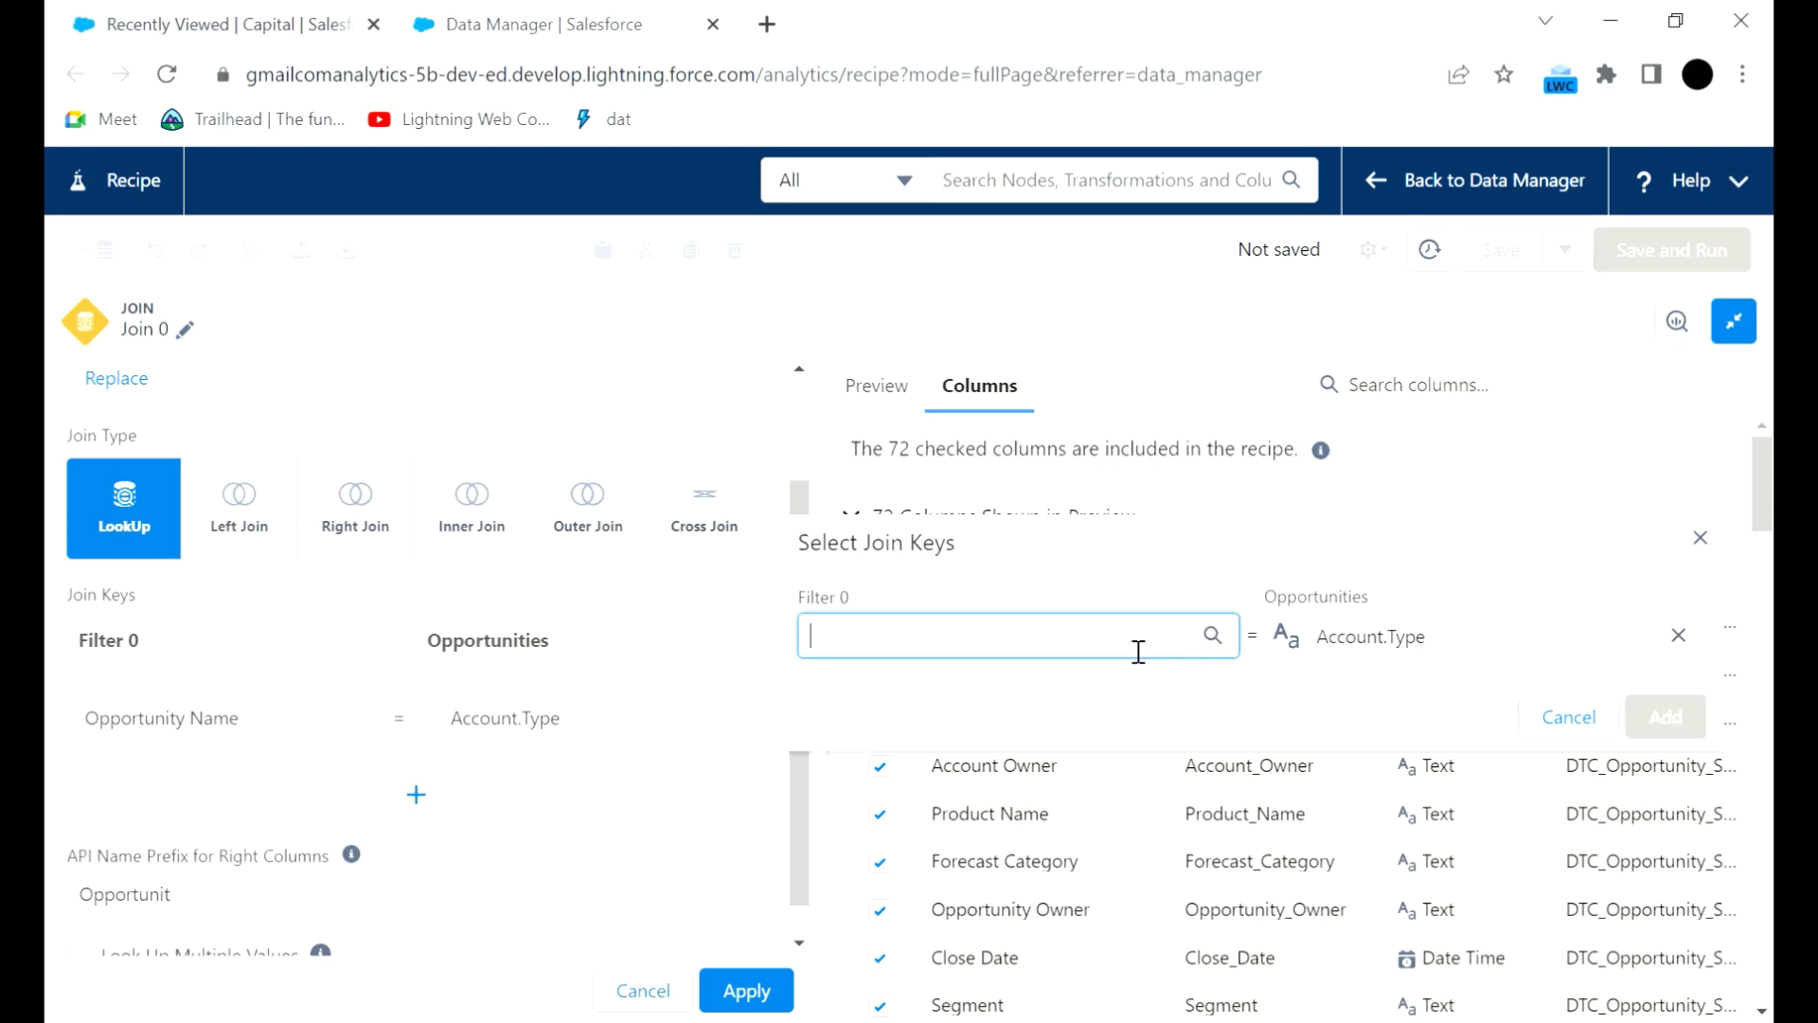
click(1139, 652)
scroll(1113, 739, down, 2)
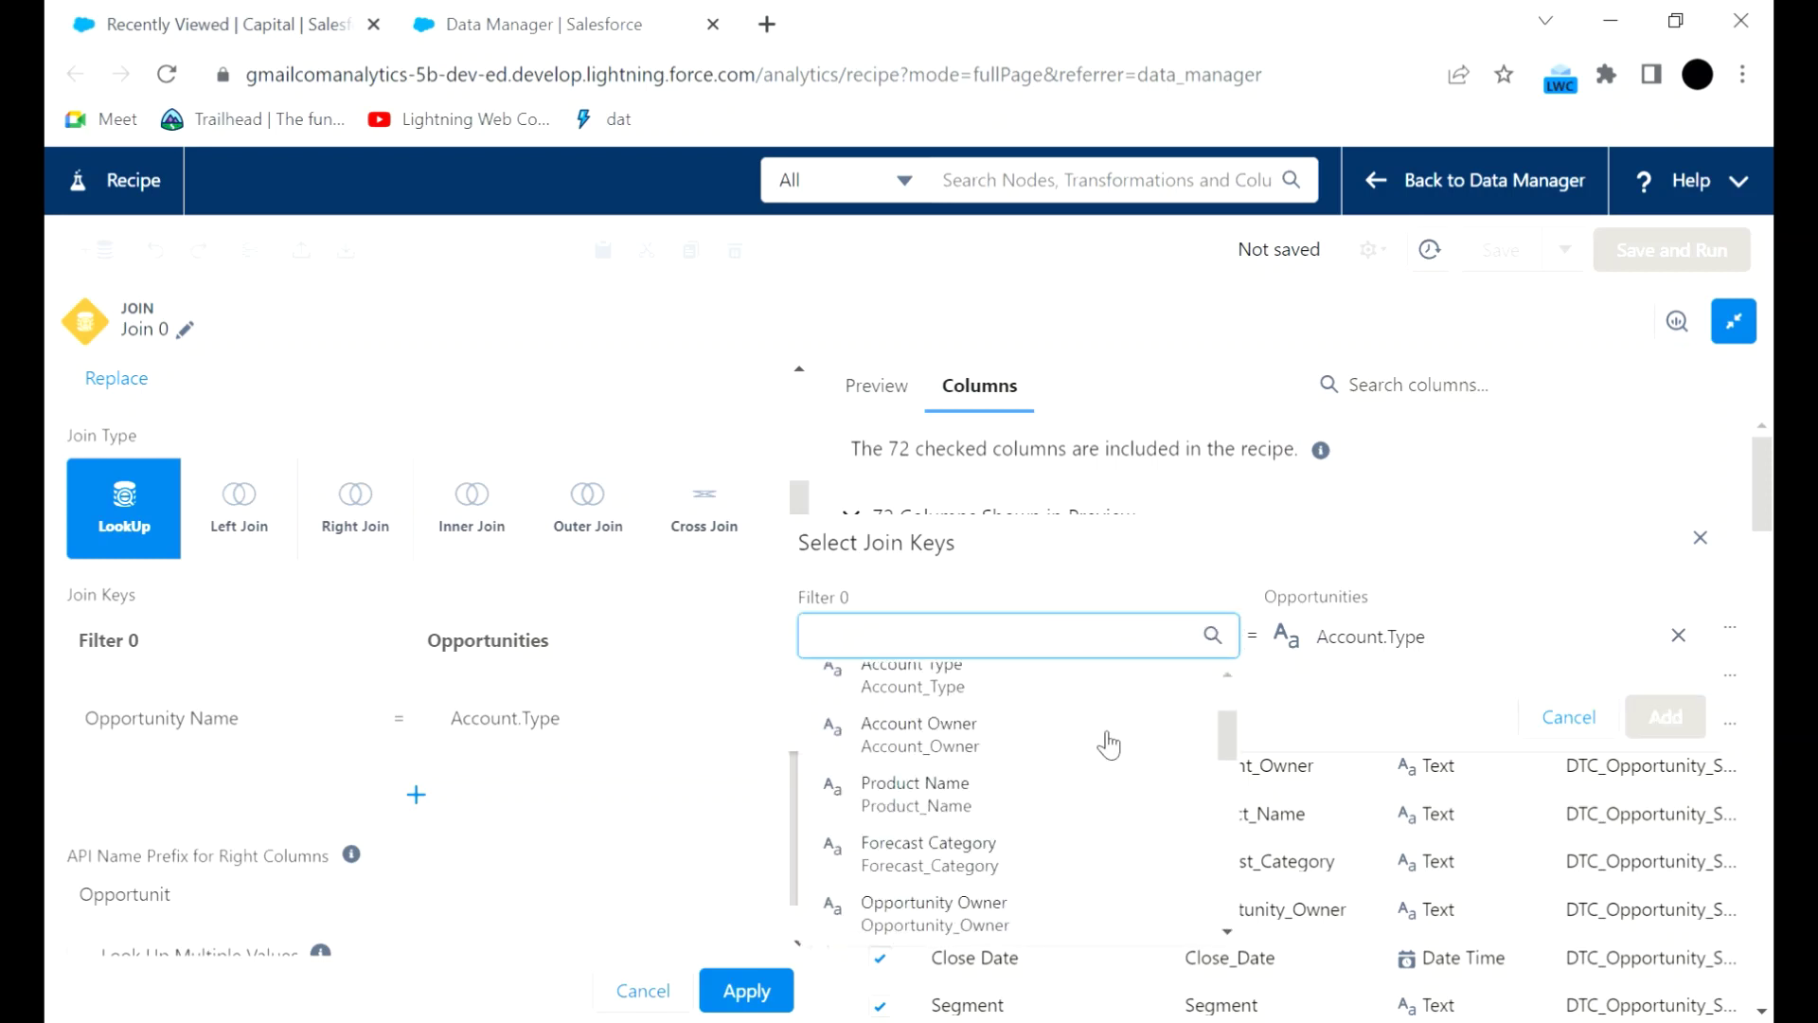
scroll(1016, 793, up, 2)
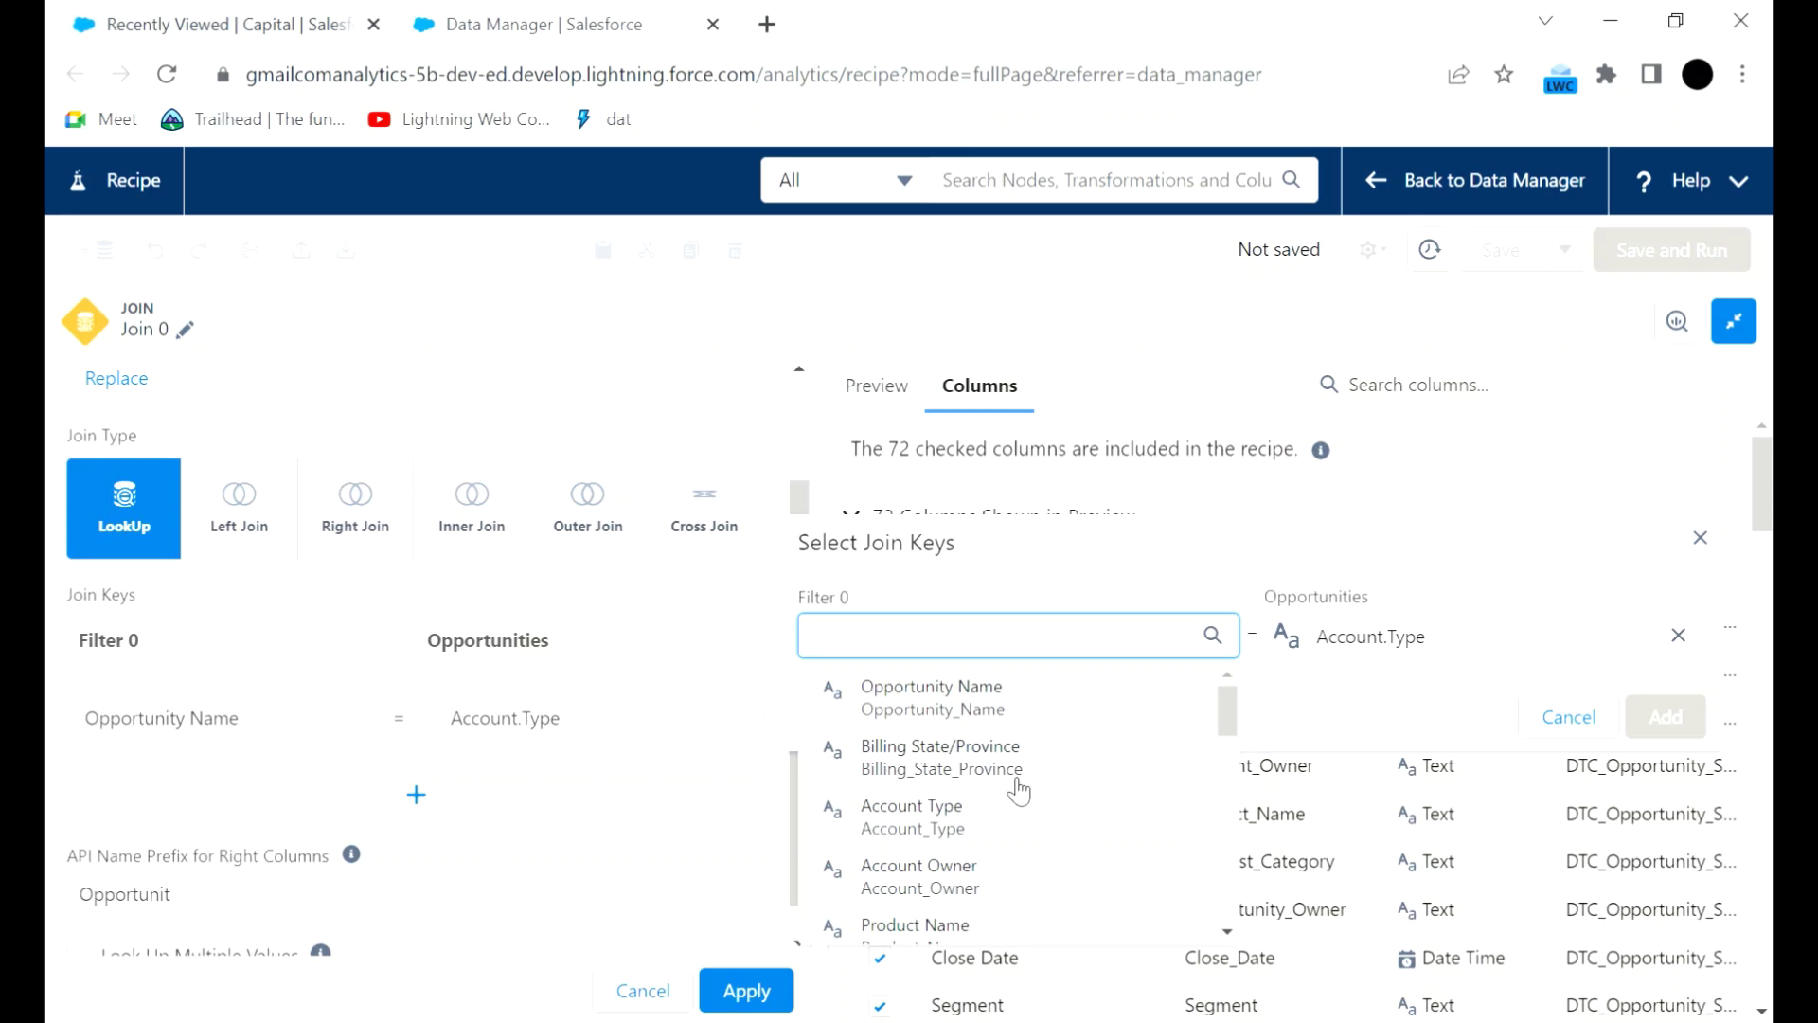
click(968, 828)
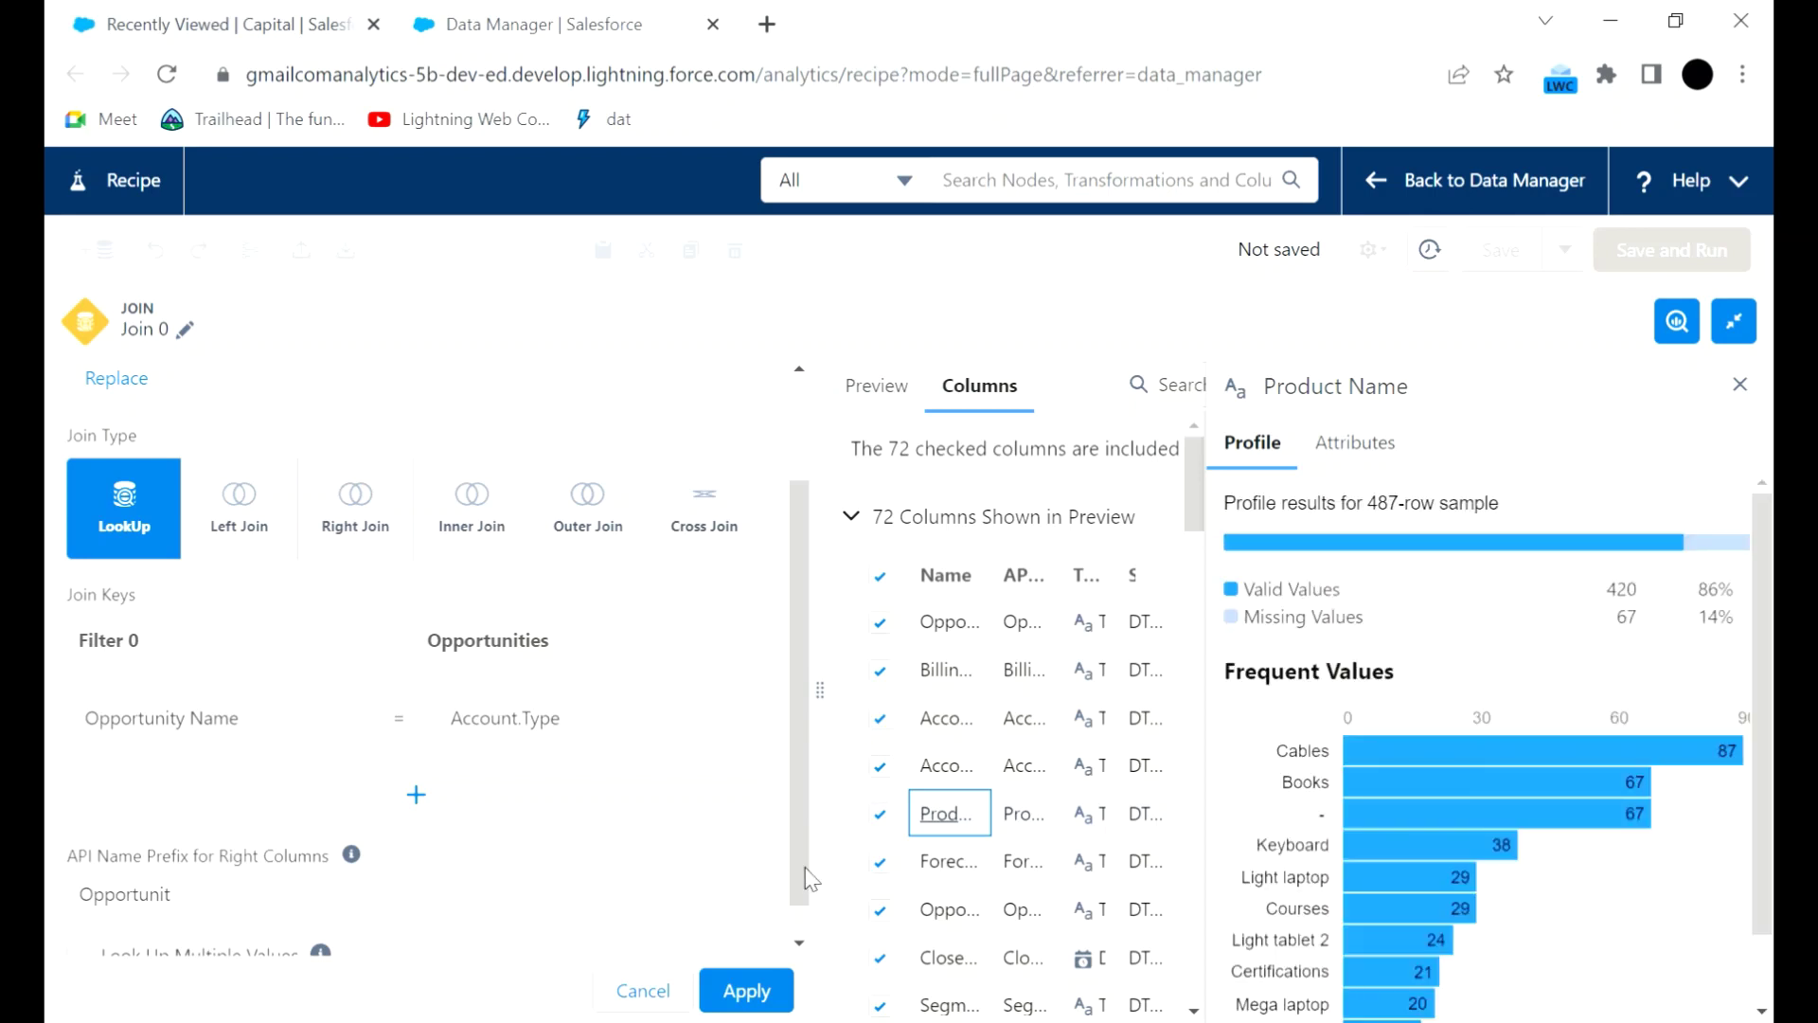
click(747, 991)
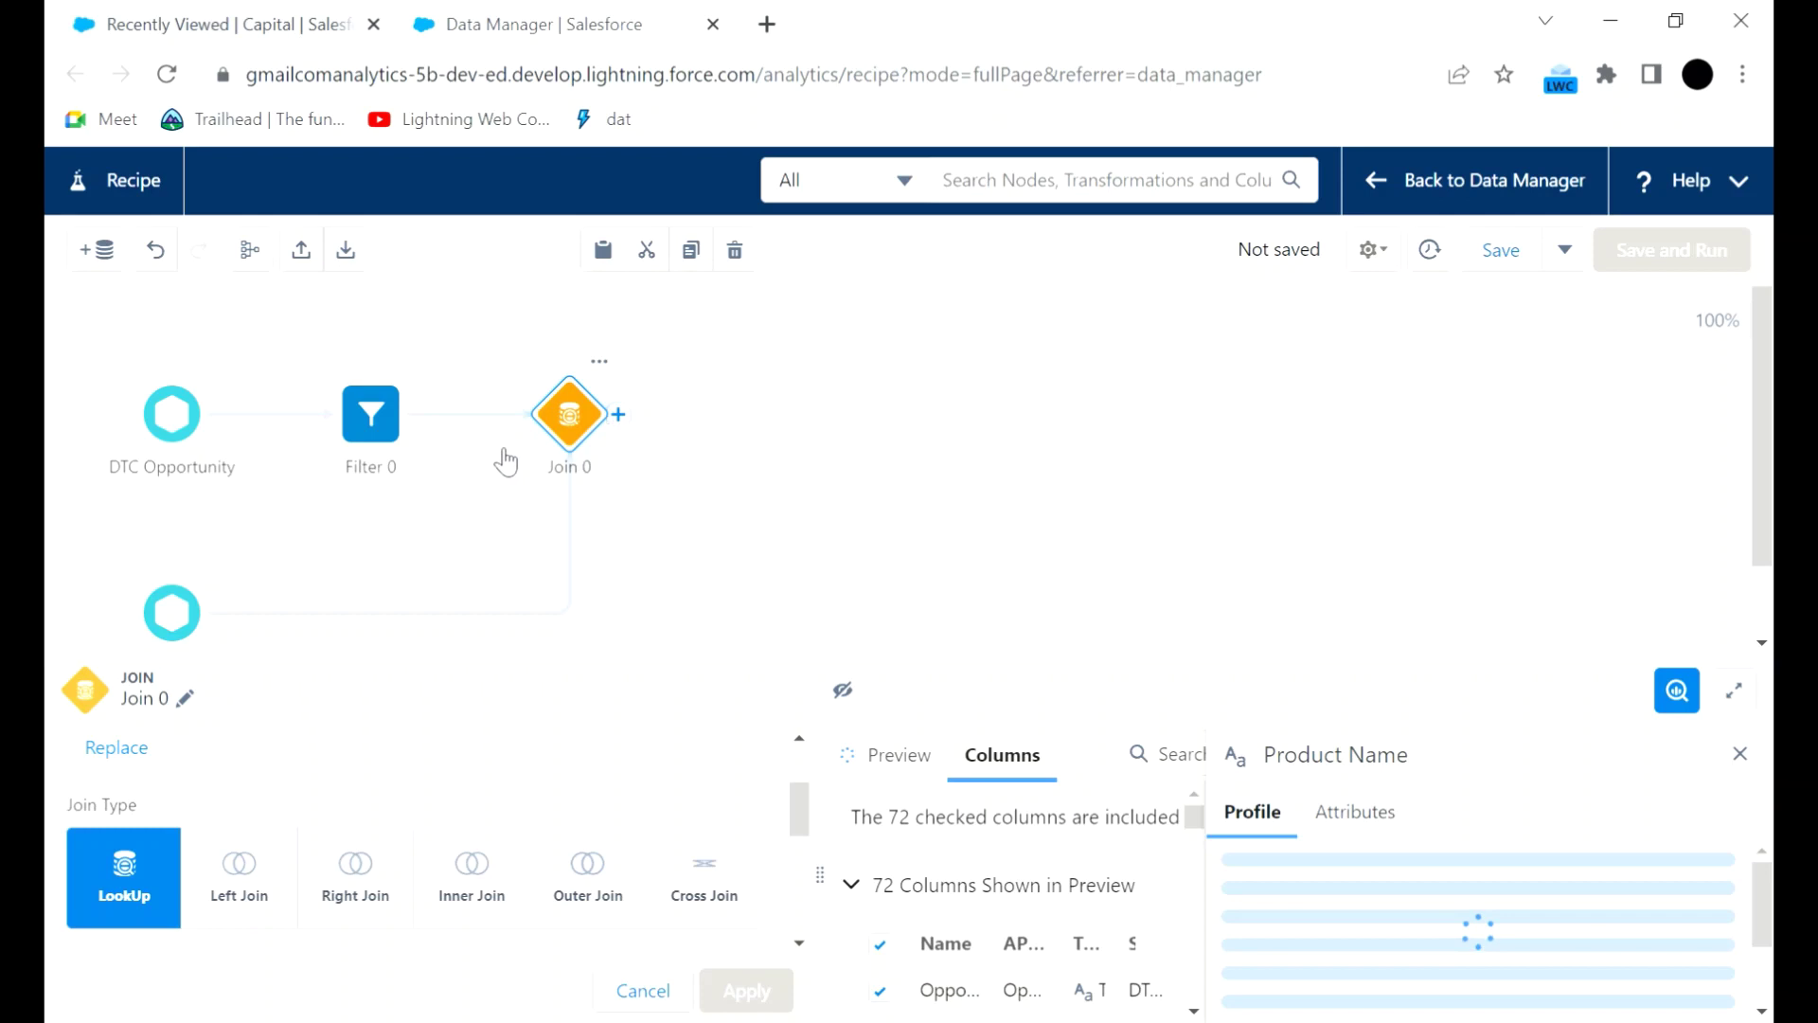
Step: Set Join 0's key to Account Type = Account.Type, apply it, and close the Product Name column profile
scroll(653, 566, down, 1)
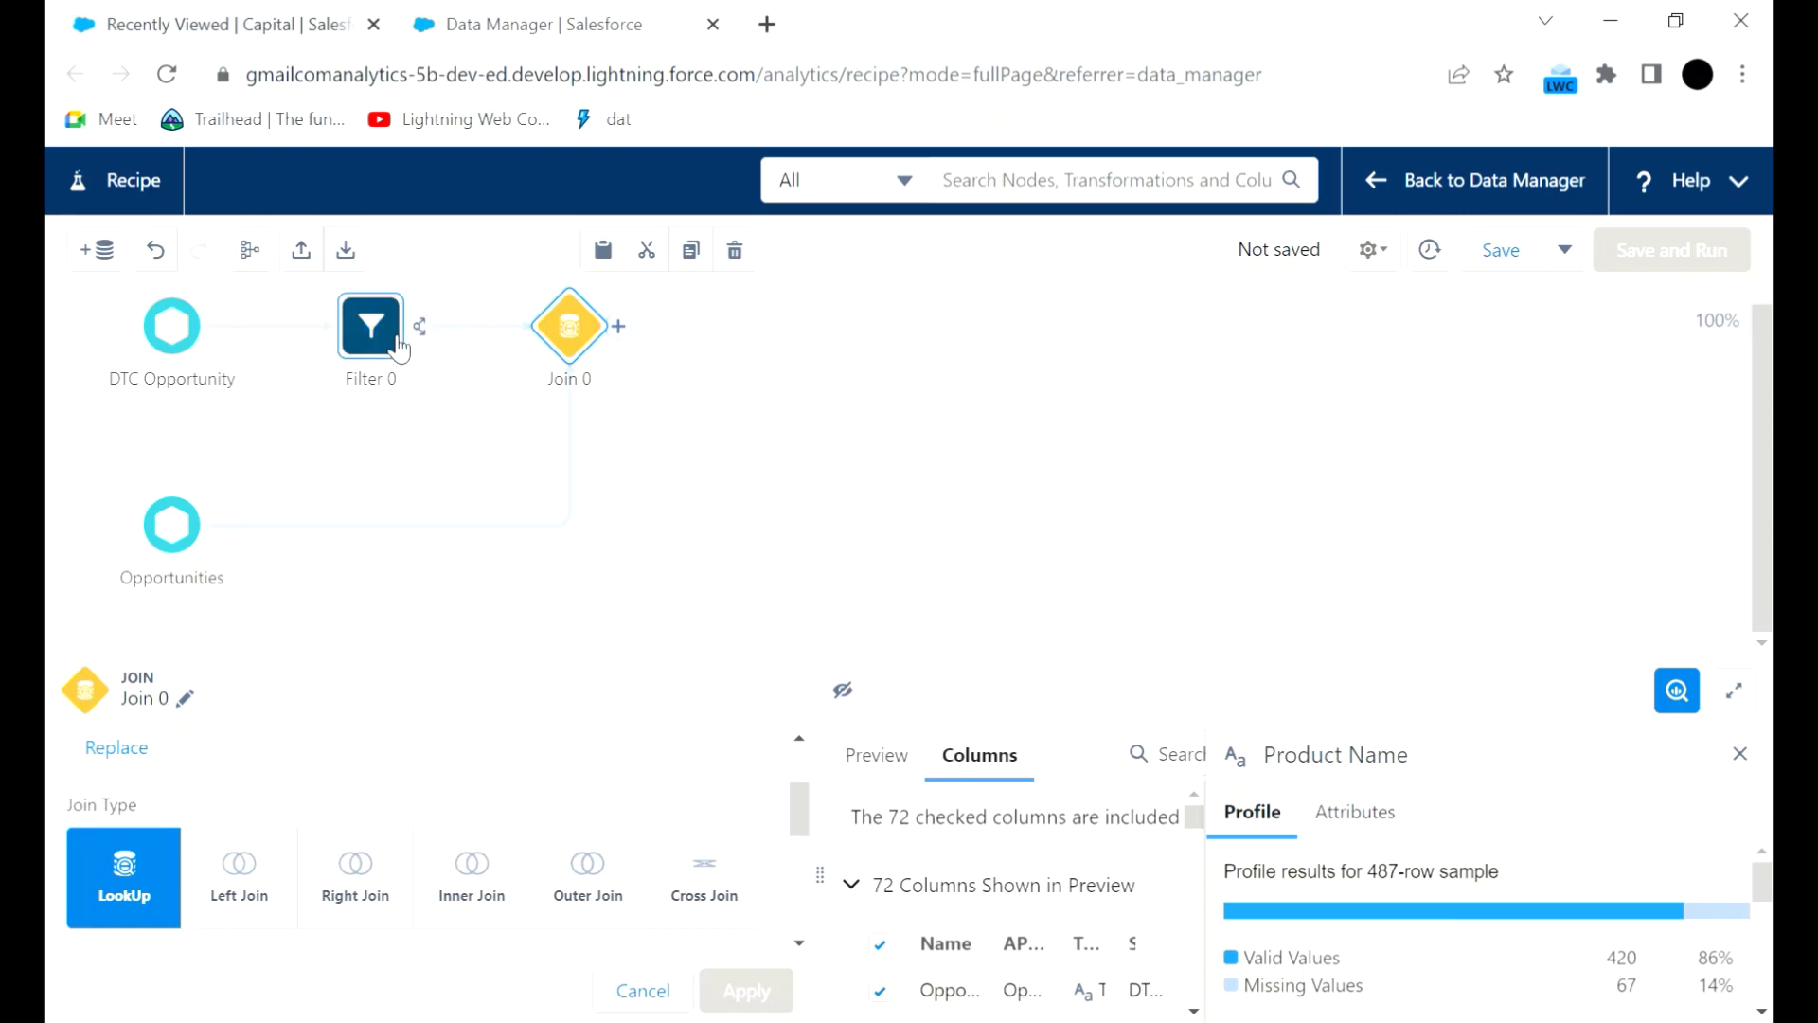
click(569, 331)
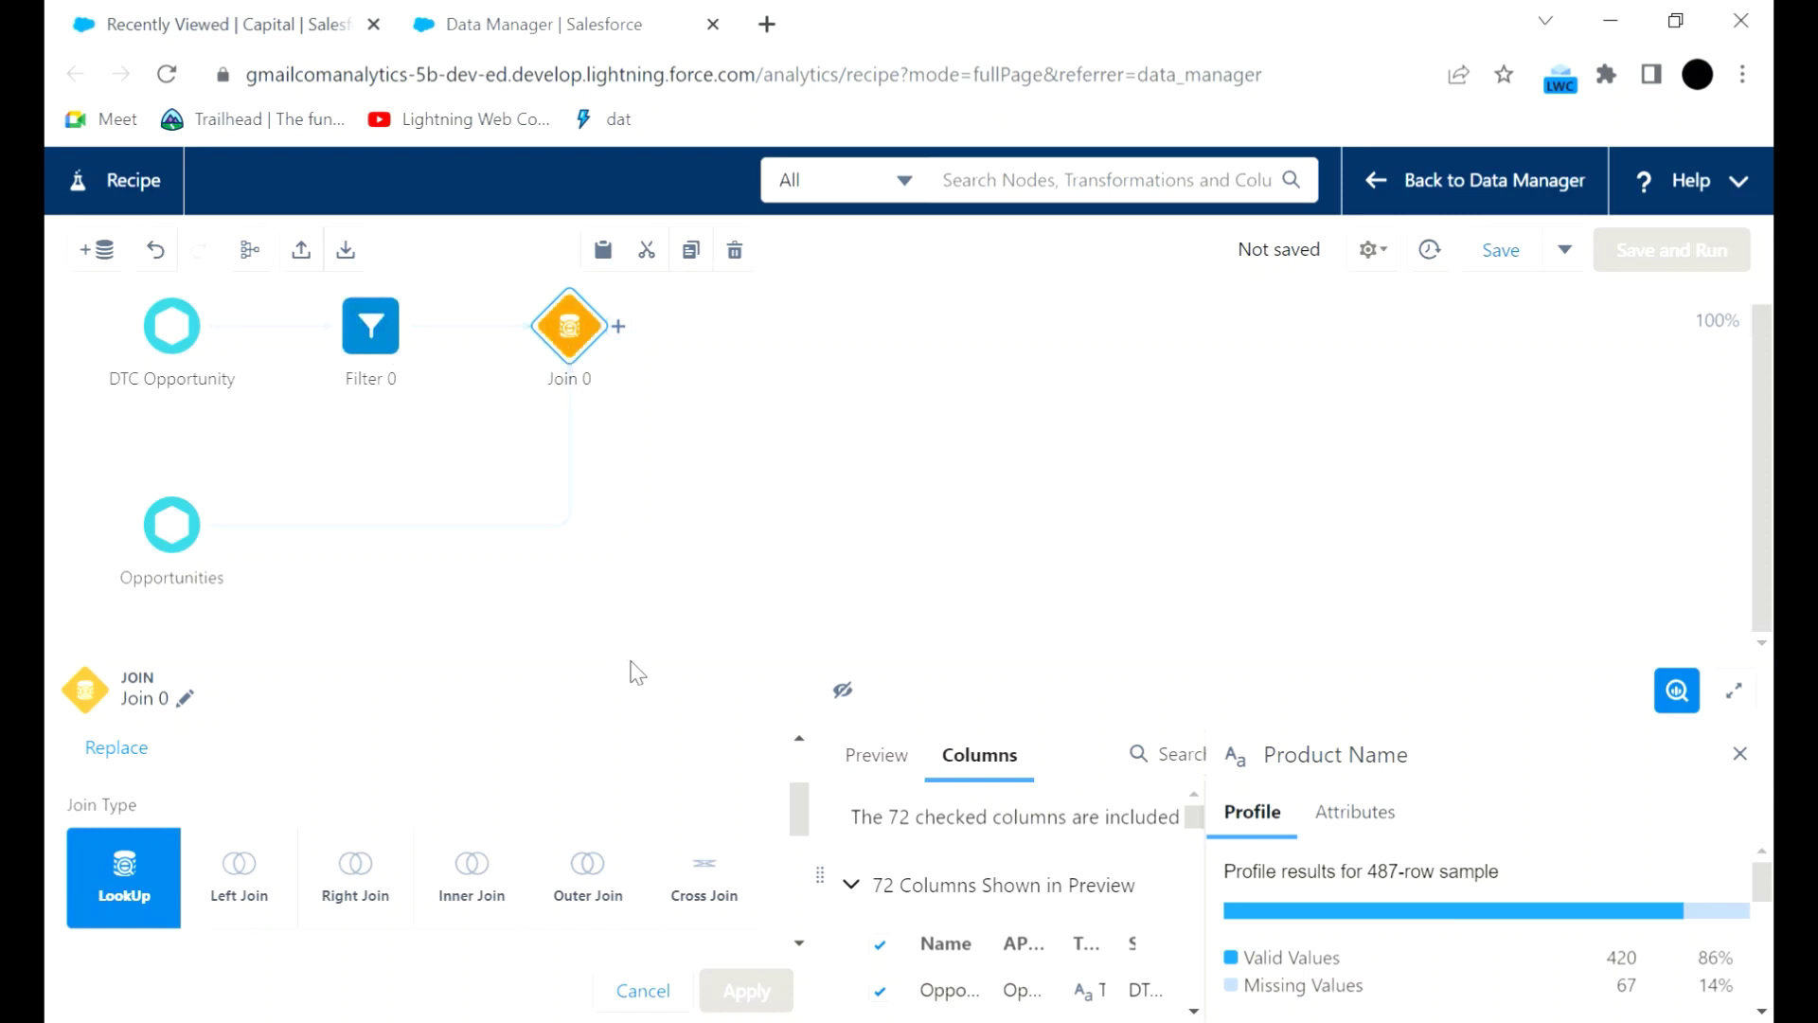
drag(792, 798, 803, 871)
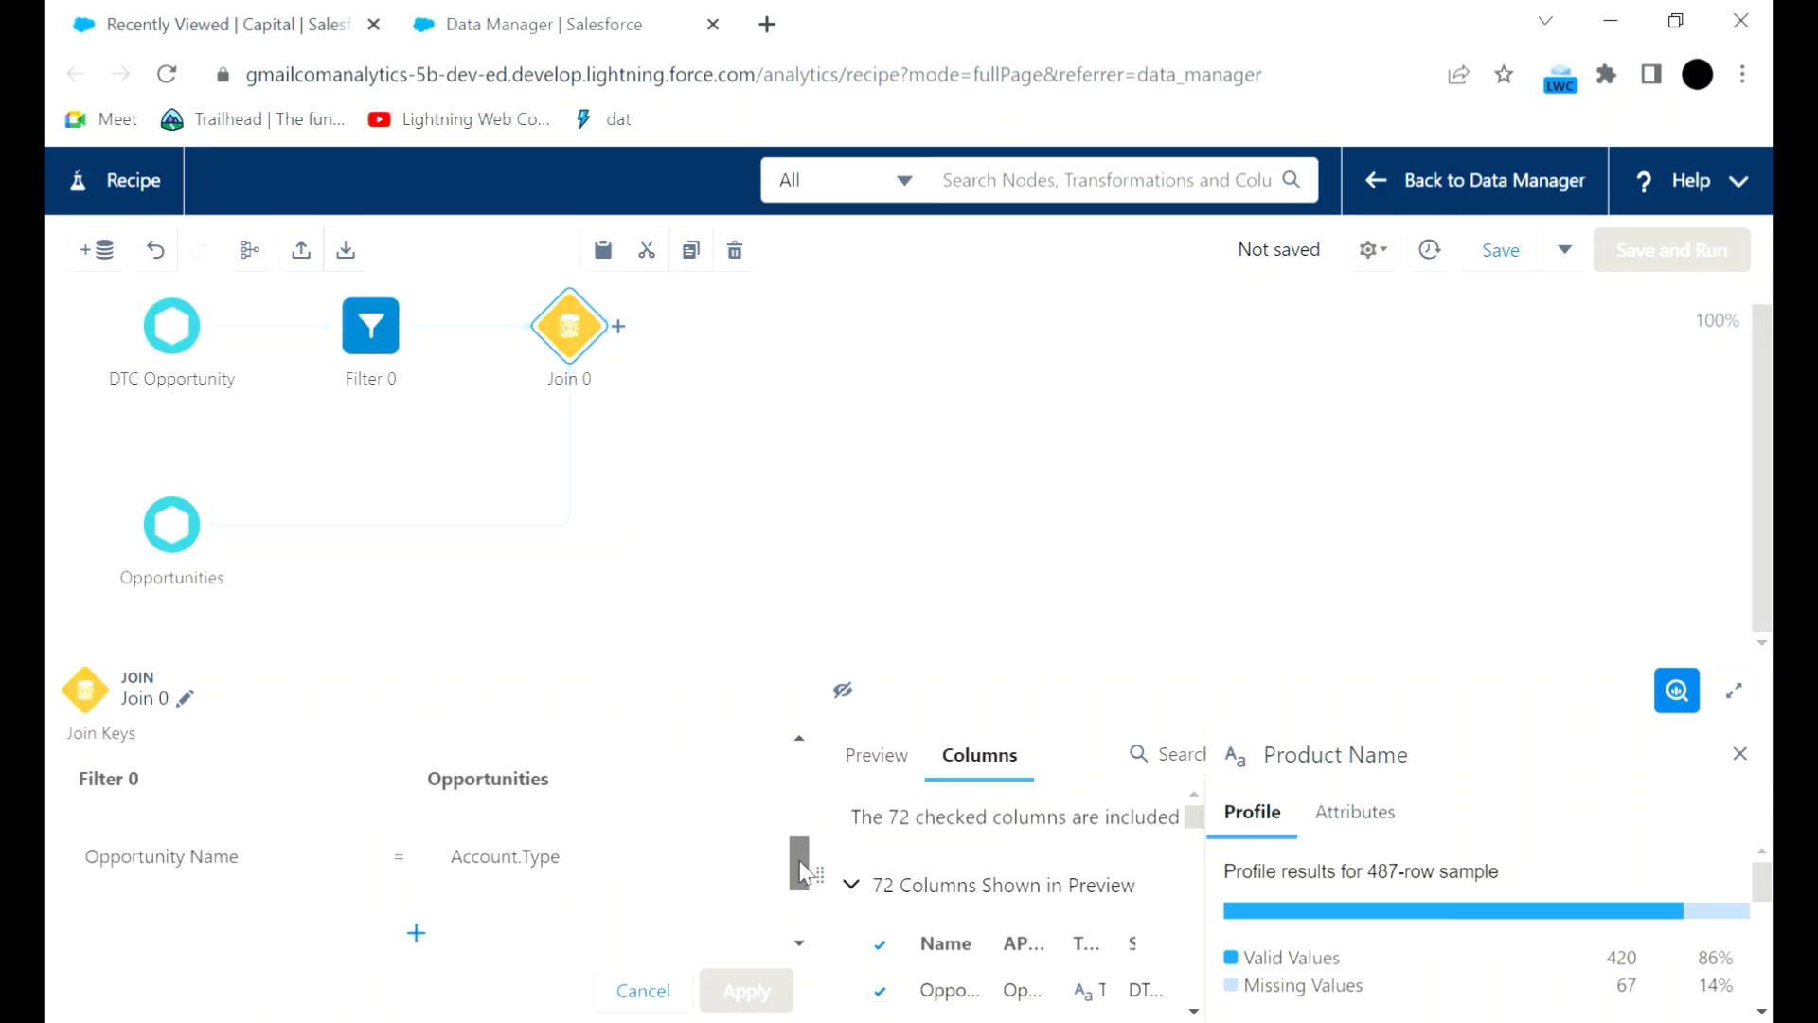
click(247, 873)
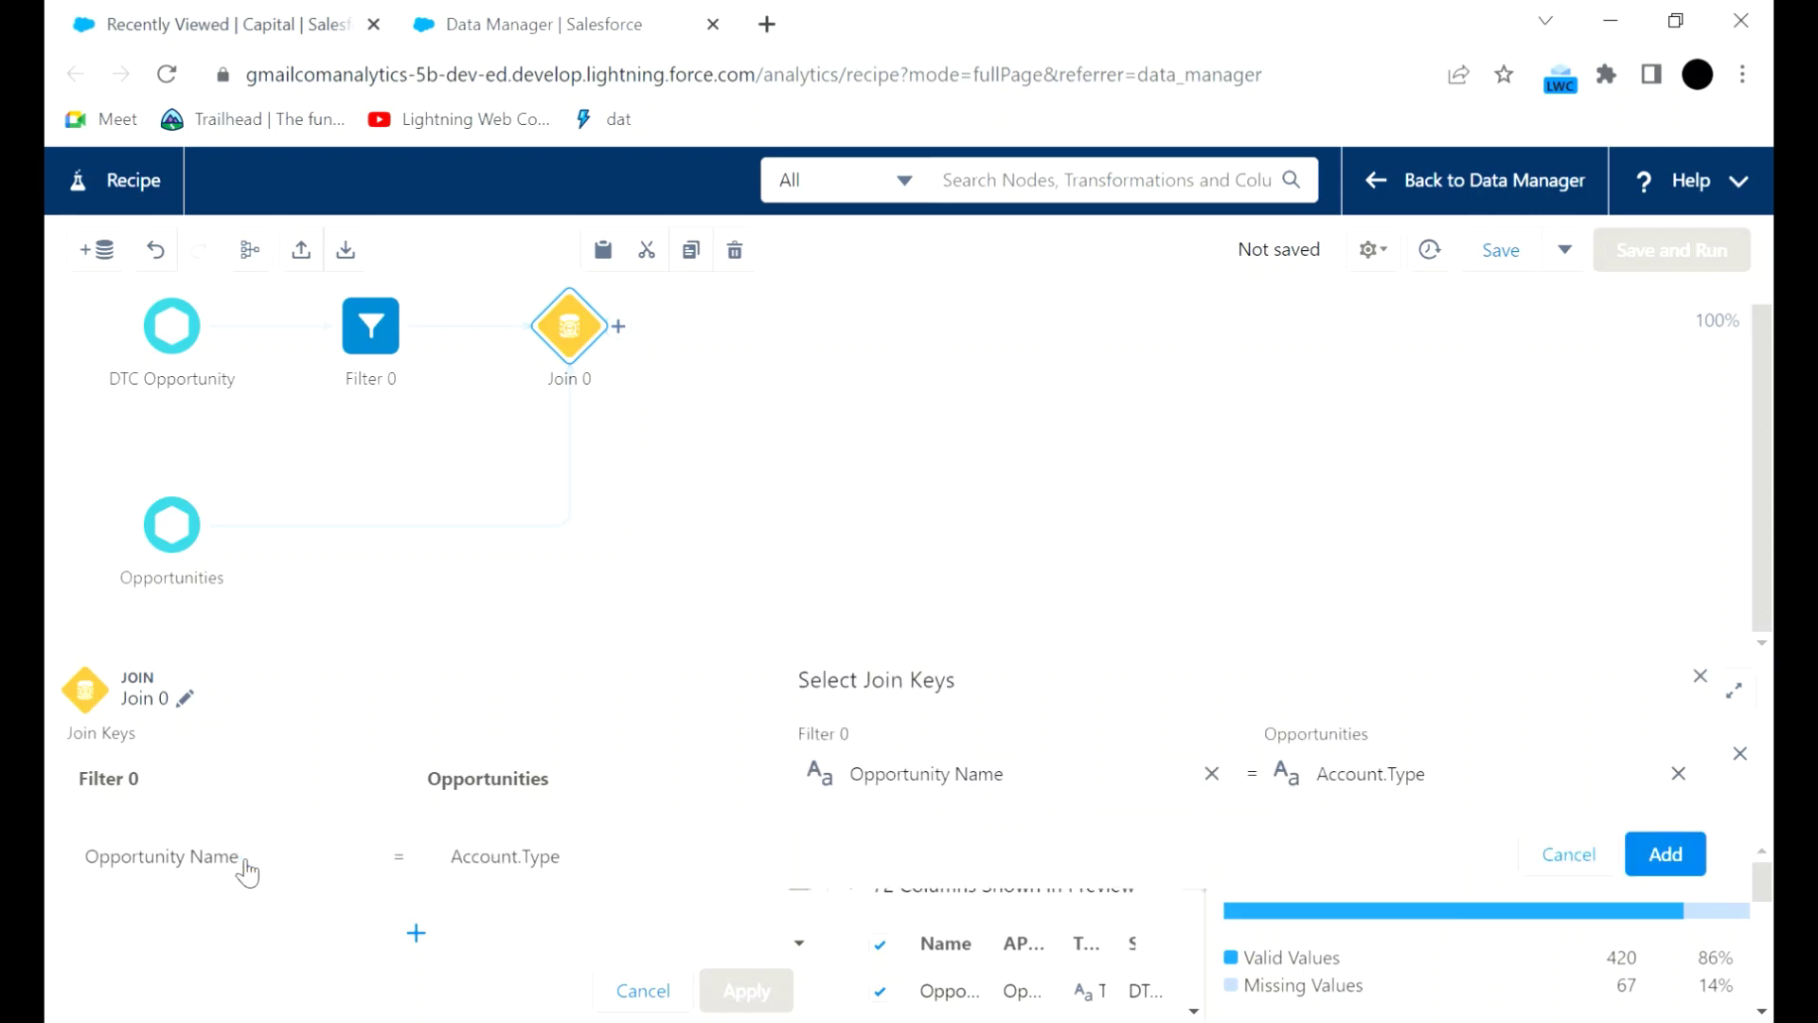
click(1213, 775)
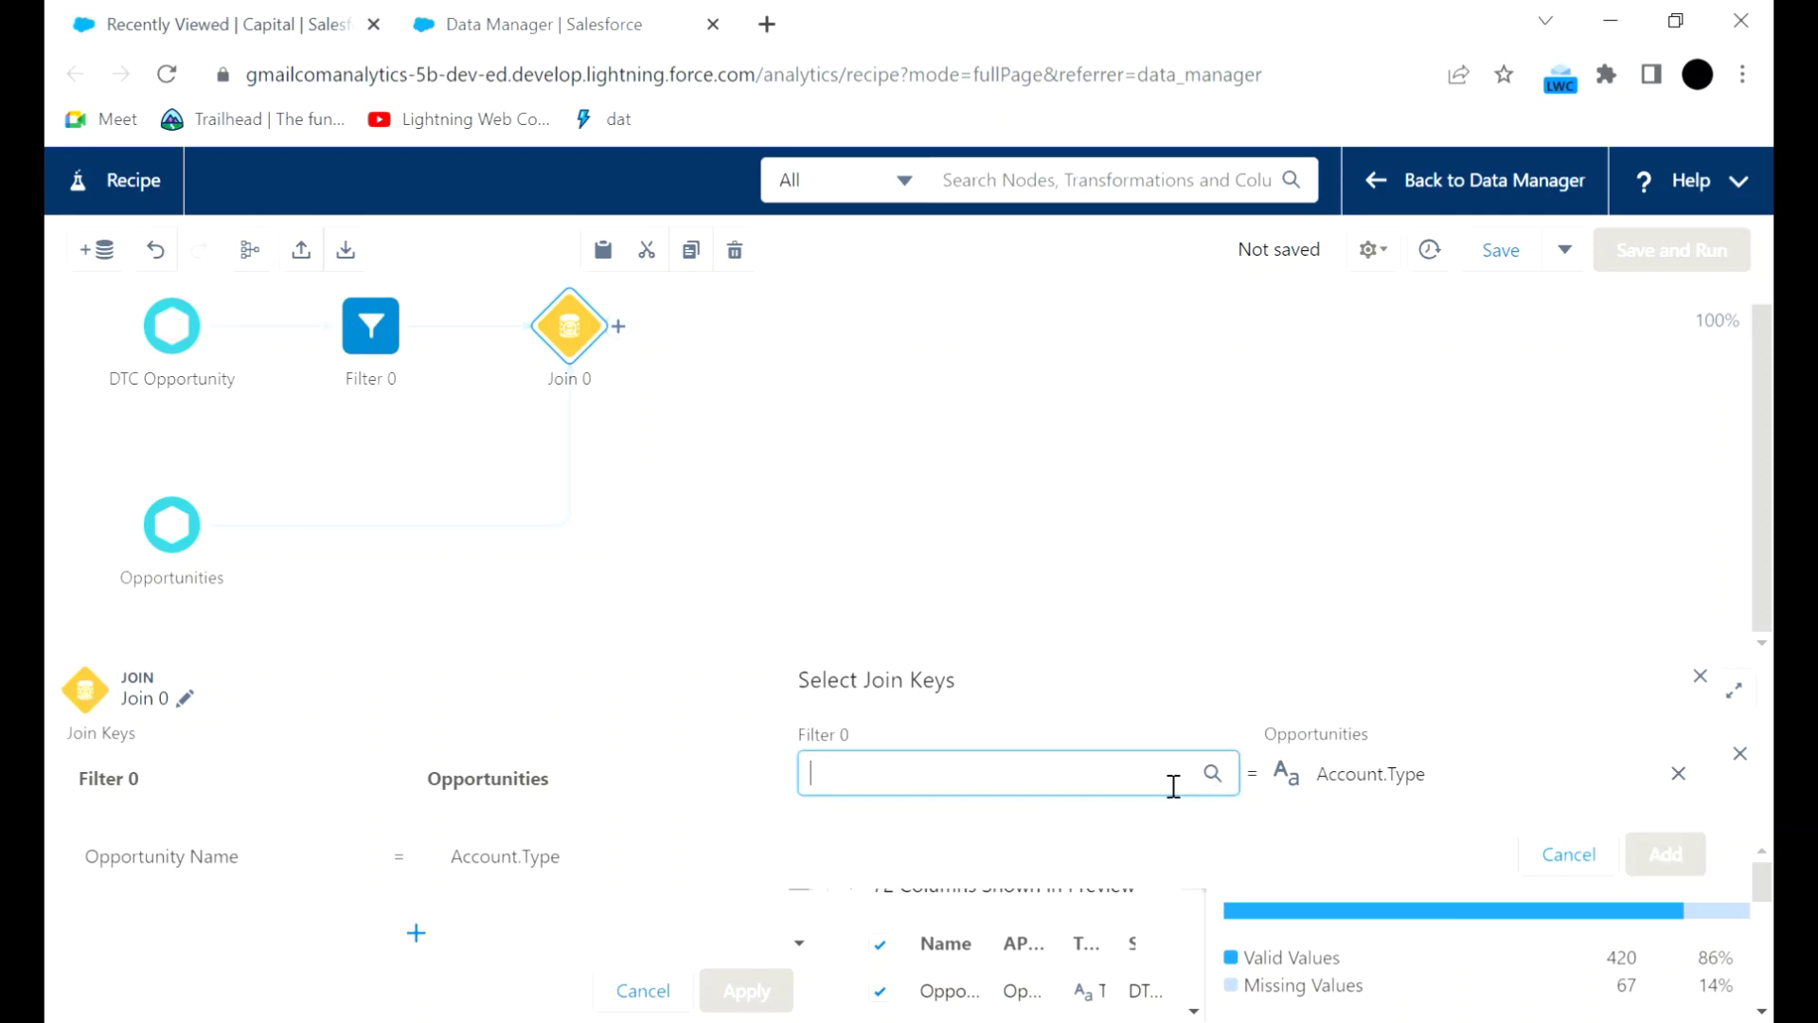
click(1088, 785)
click(976, 620)
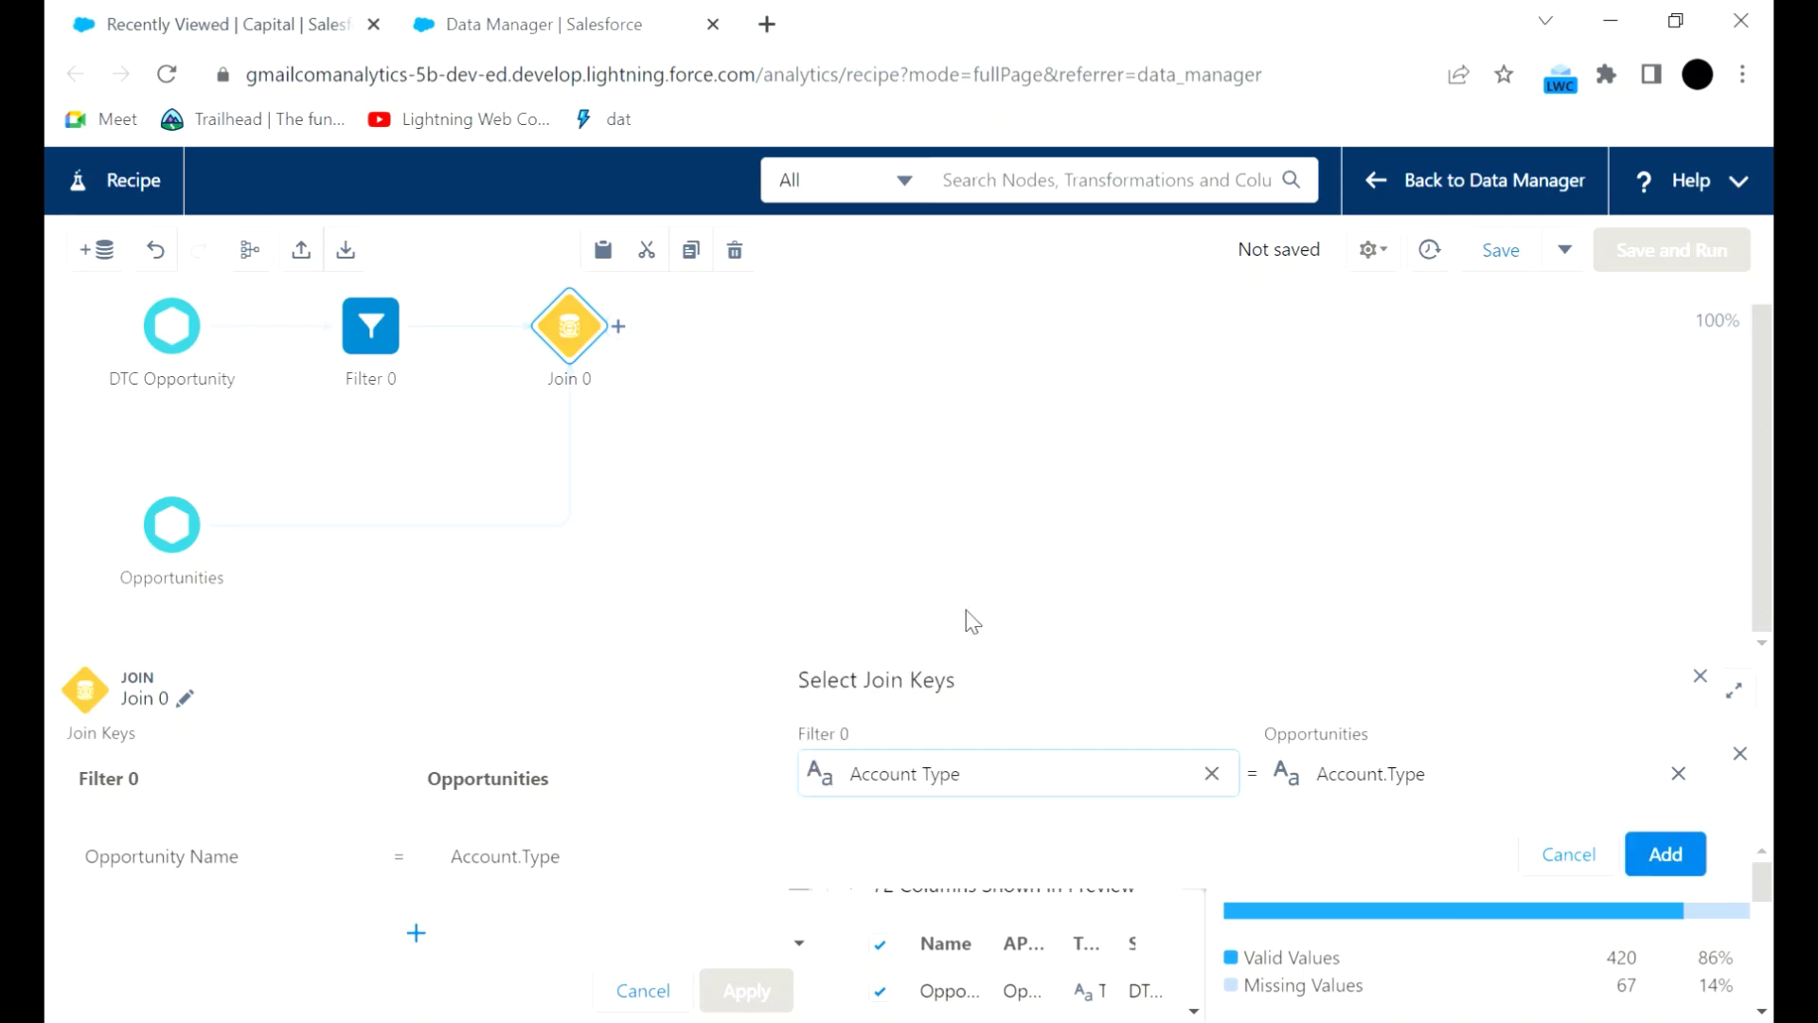
click(1667, 856)
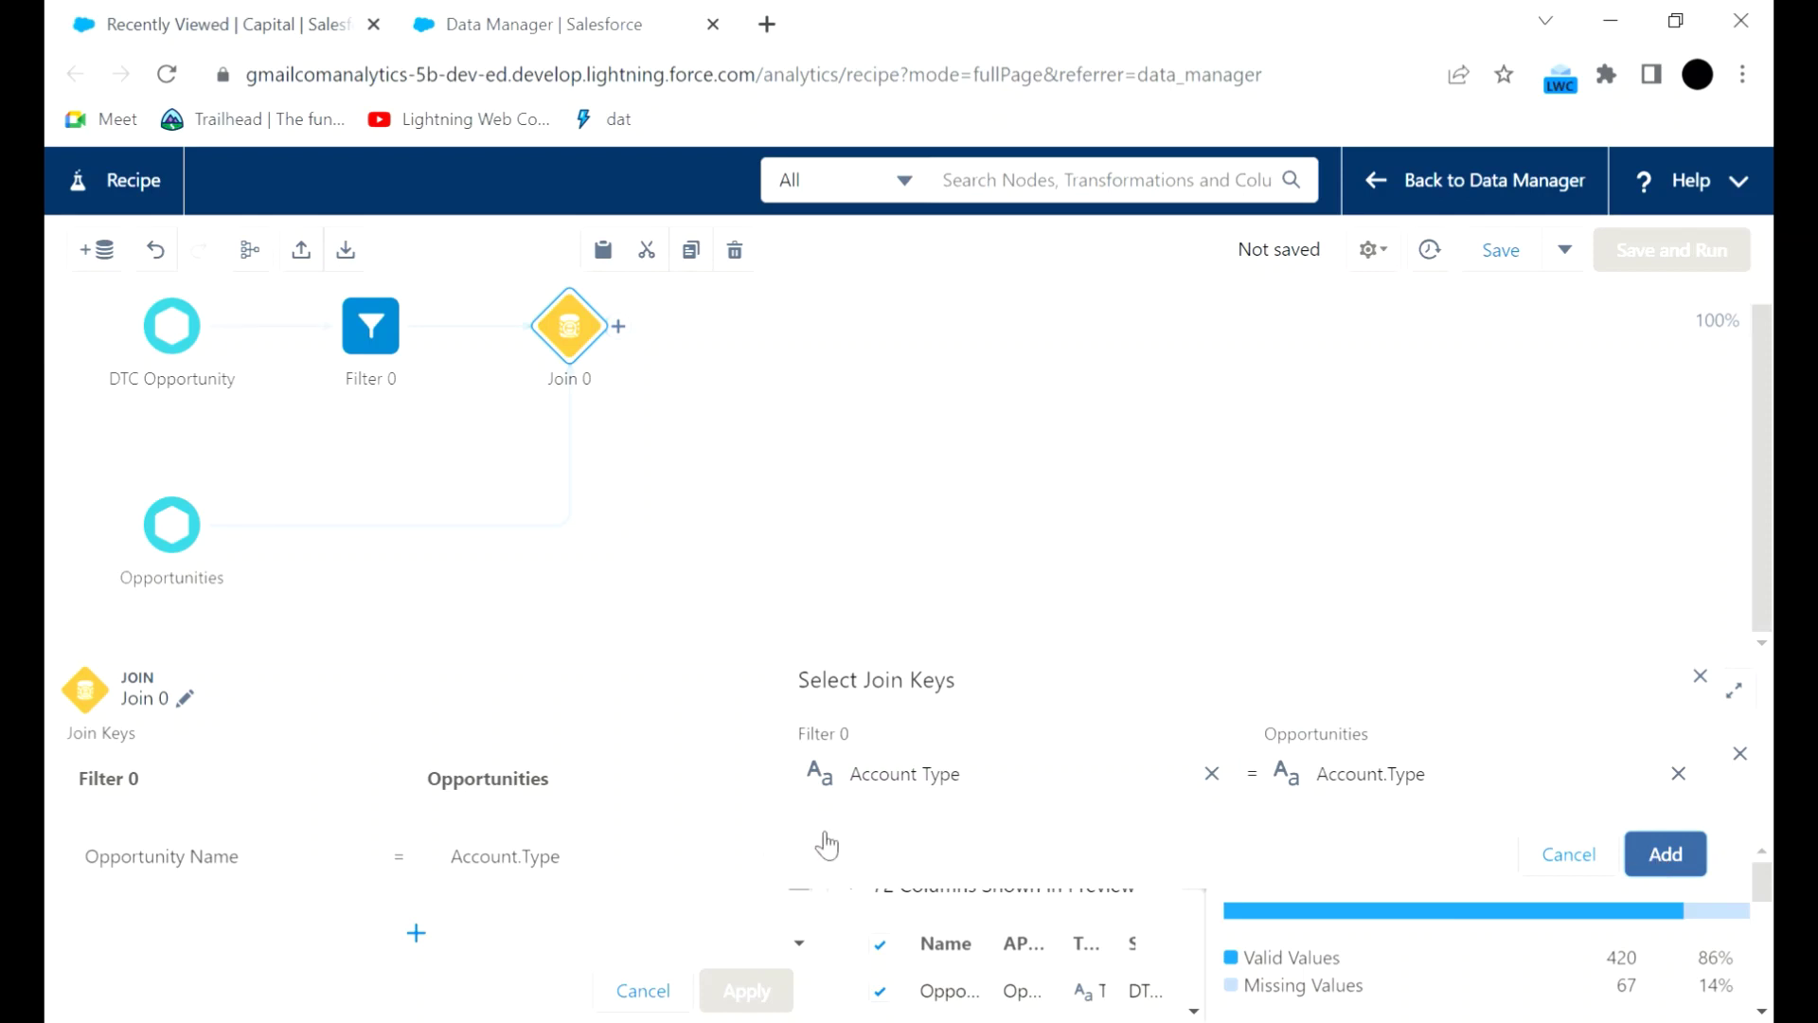
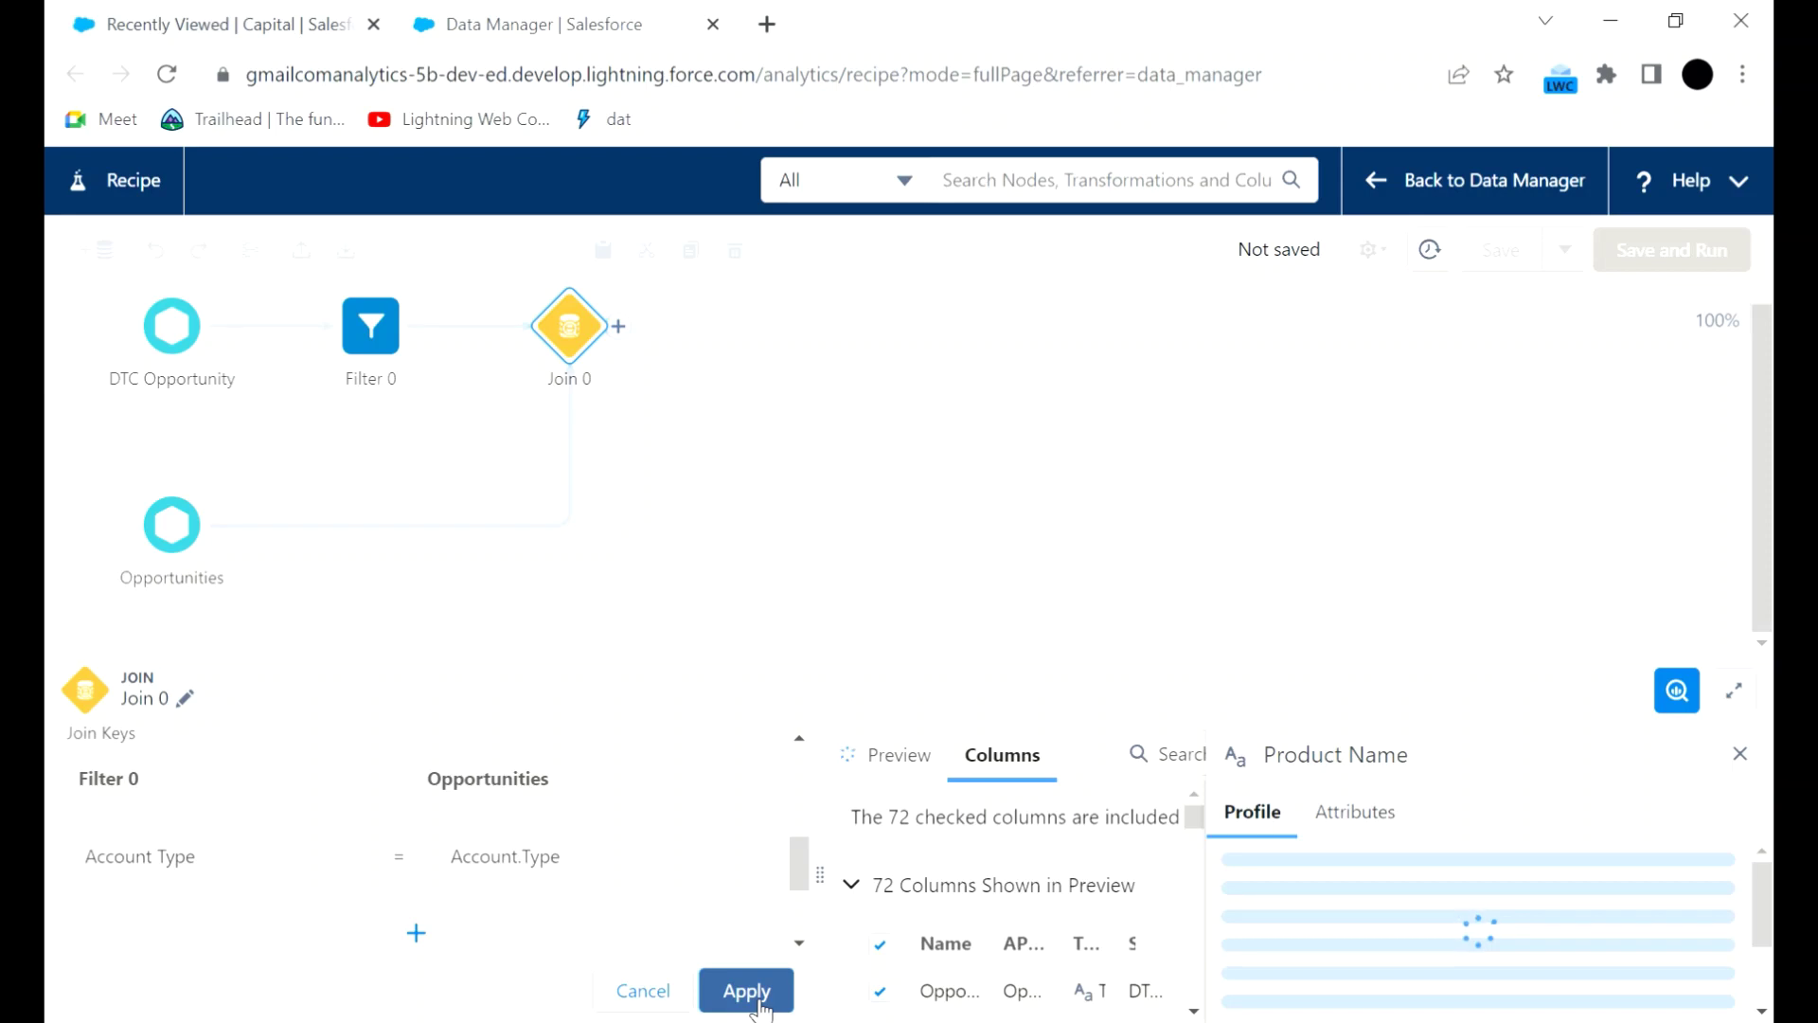
click(757, 1002)
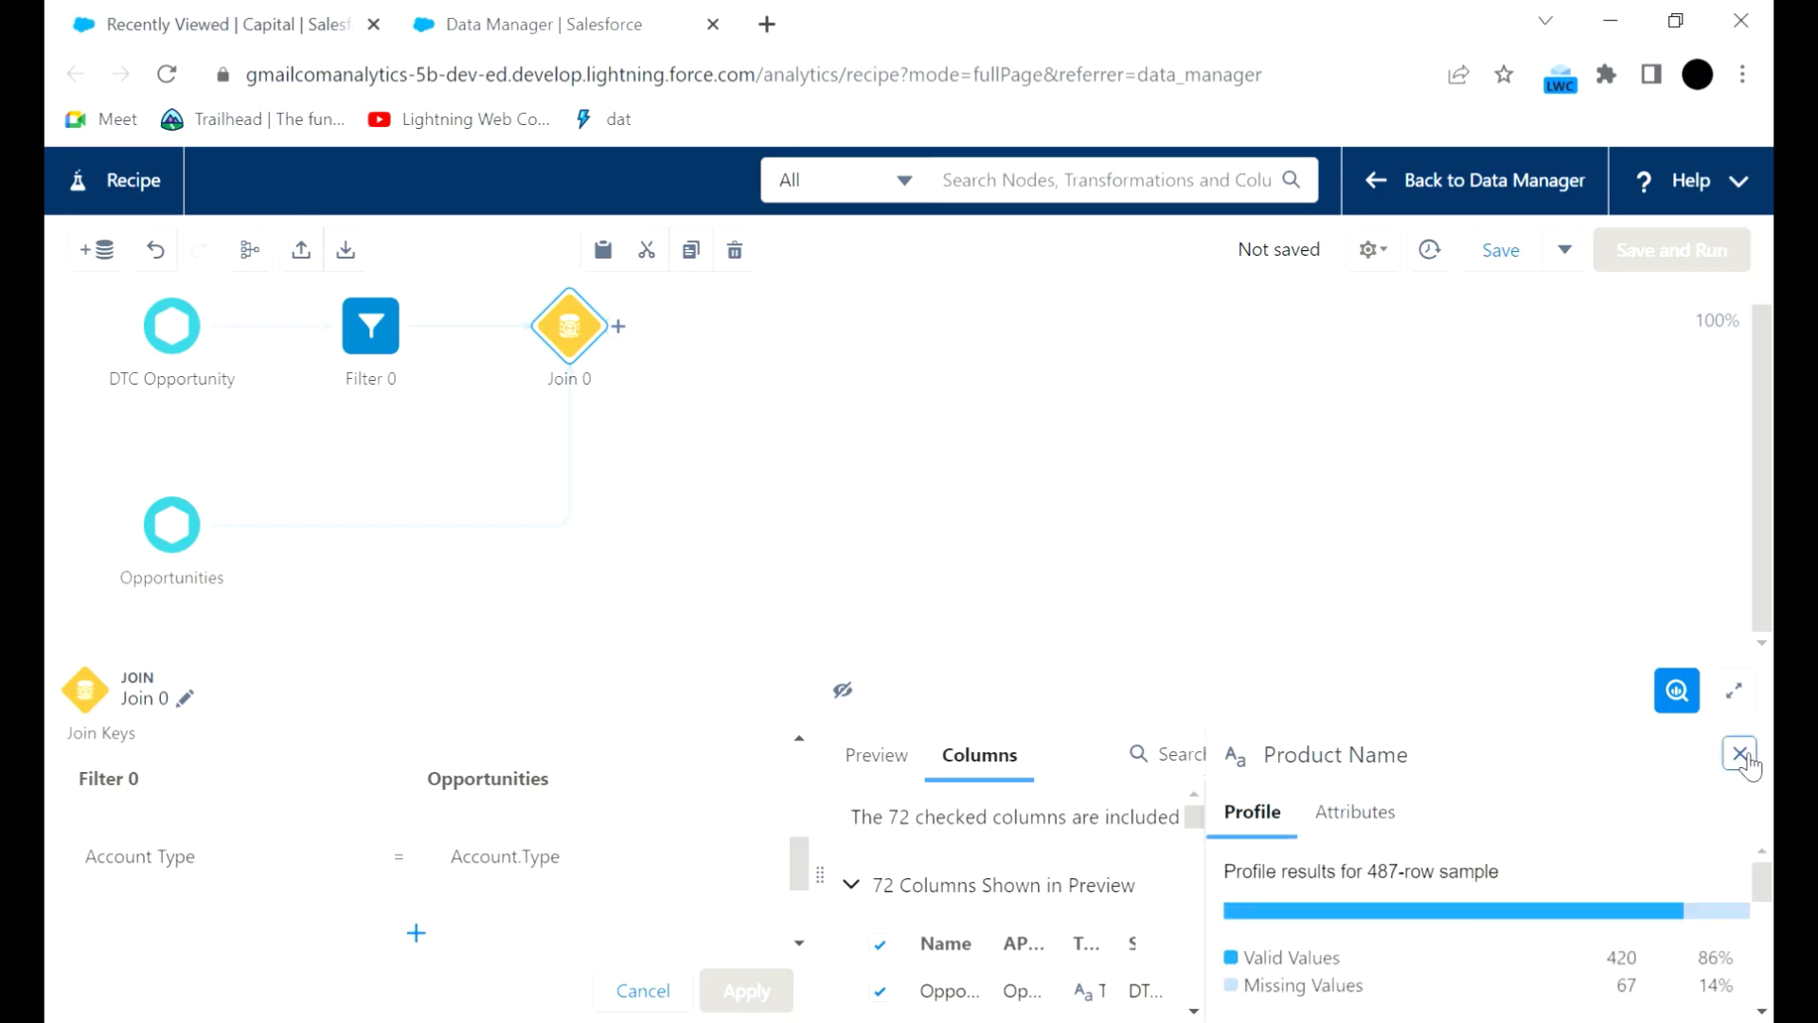
click(1741, 755)
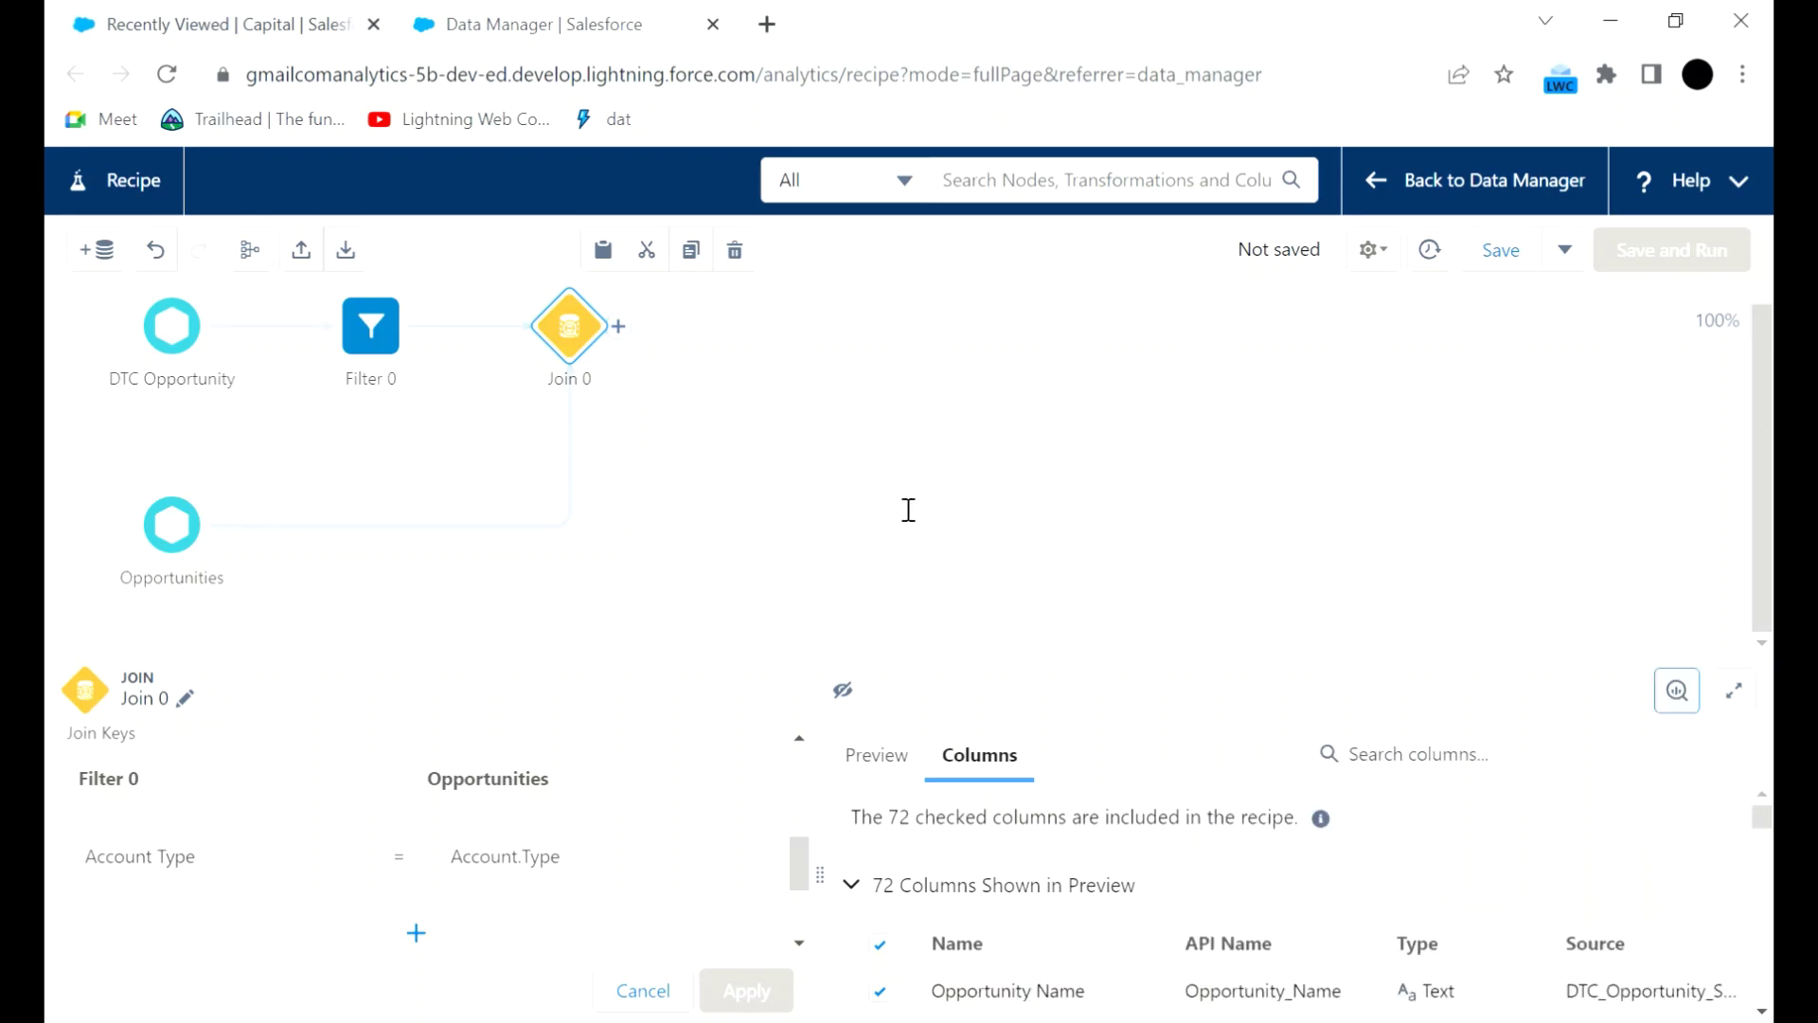
Step: Add an Output node after Join 0 that writes to a dataset with the display label FilteredOpportunity
click(619, 328)
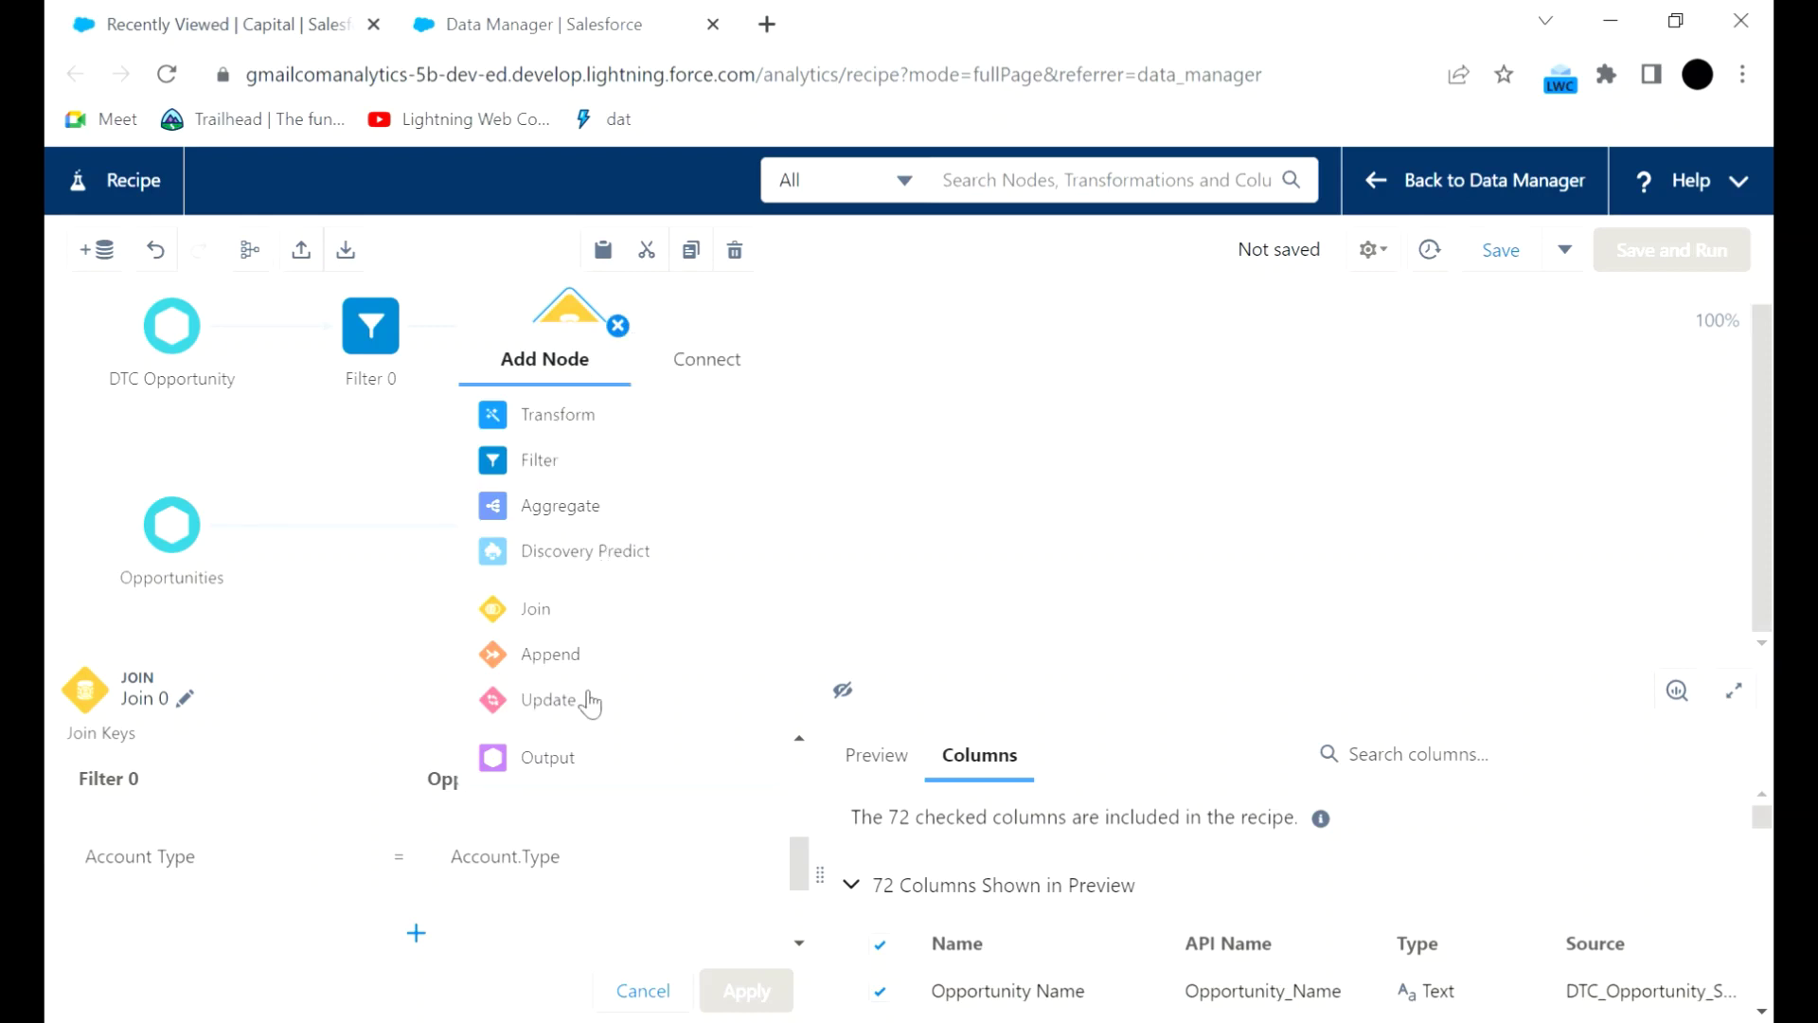
click(570, 758)
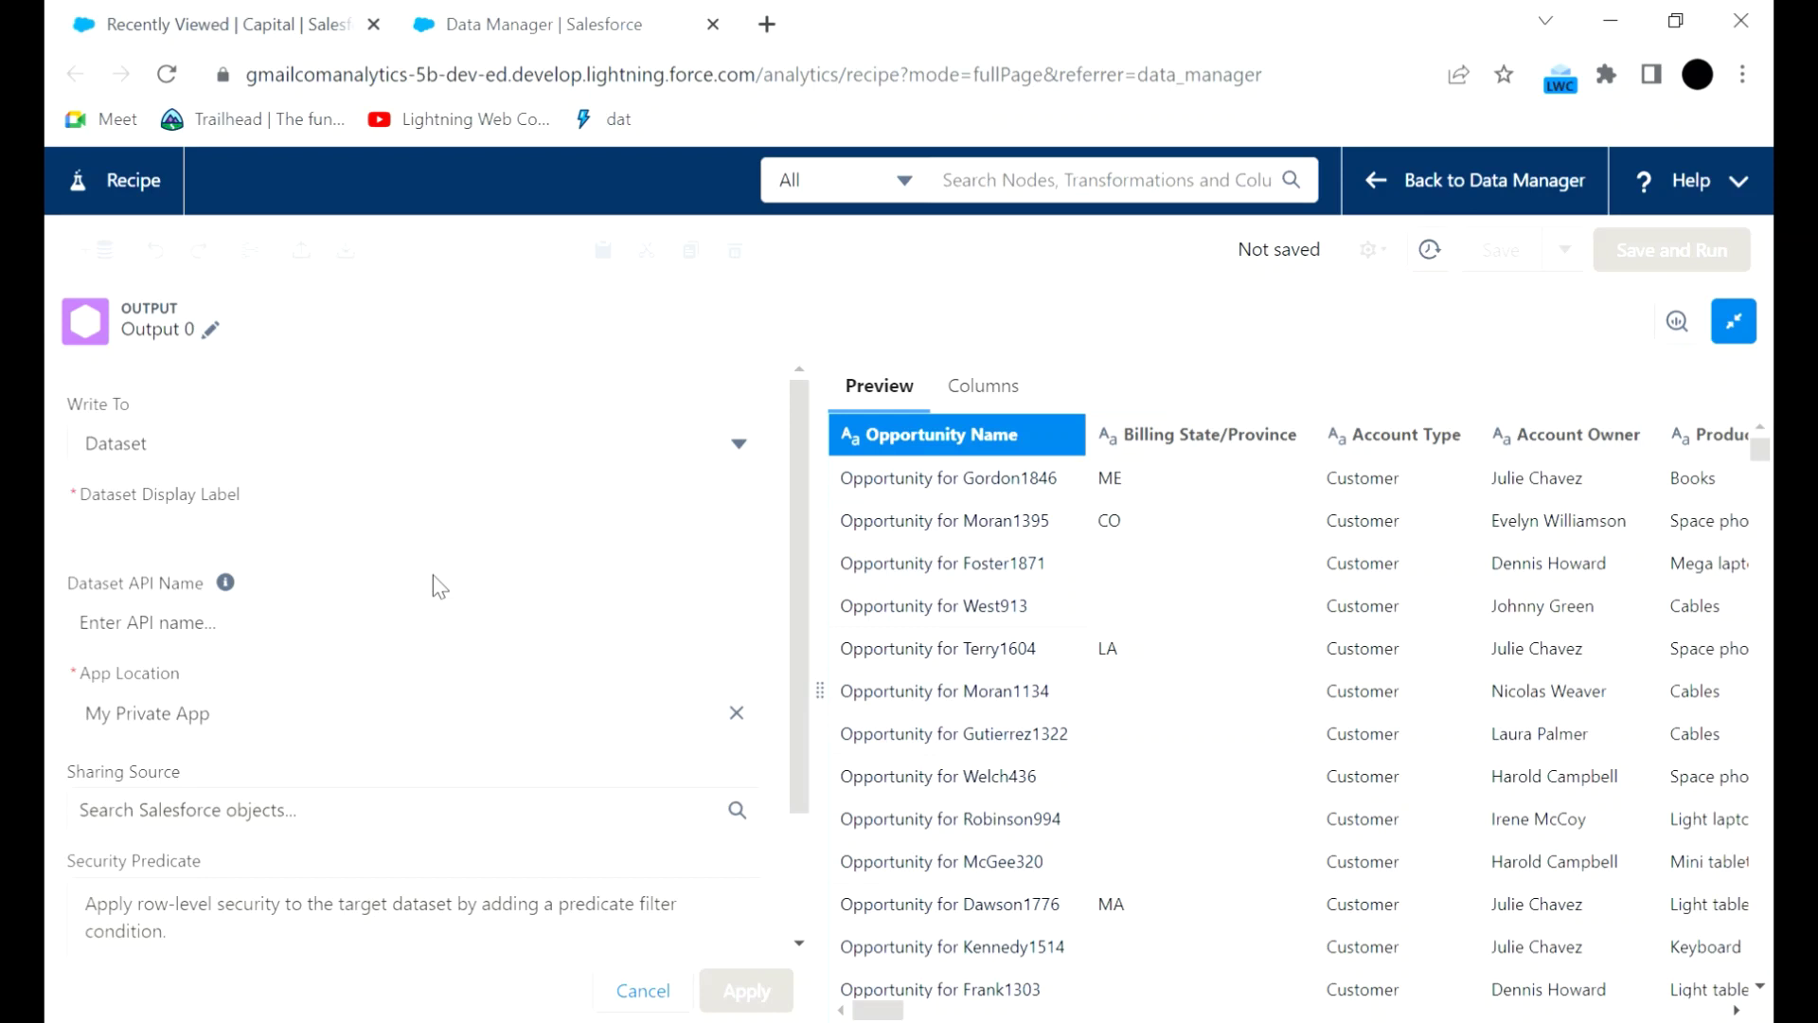
click(206, 553)
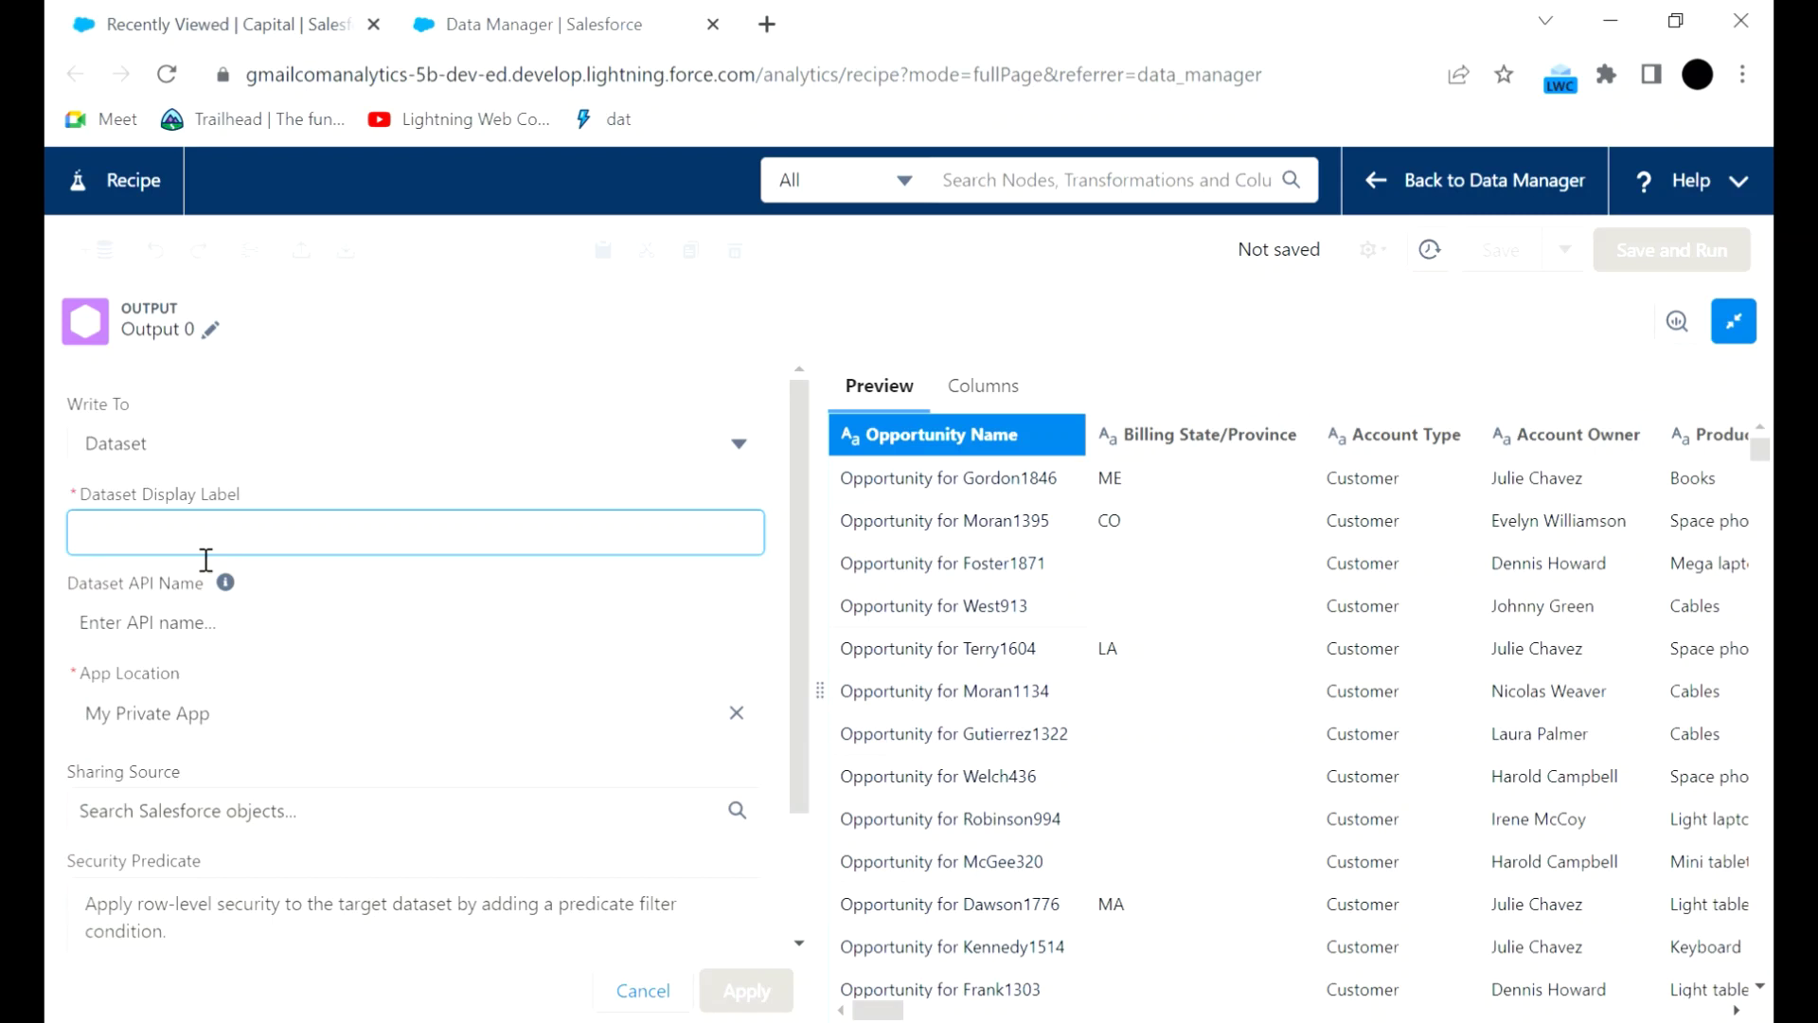
text(F)
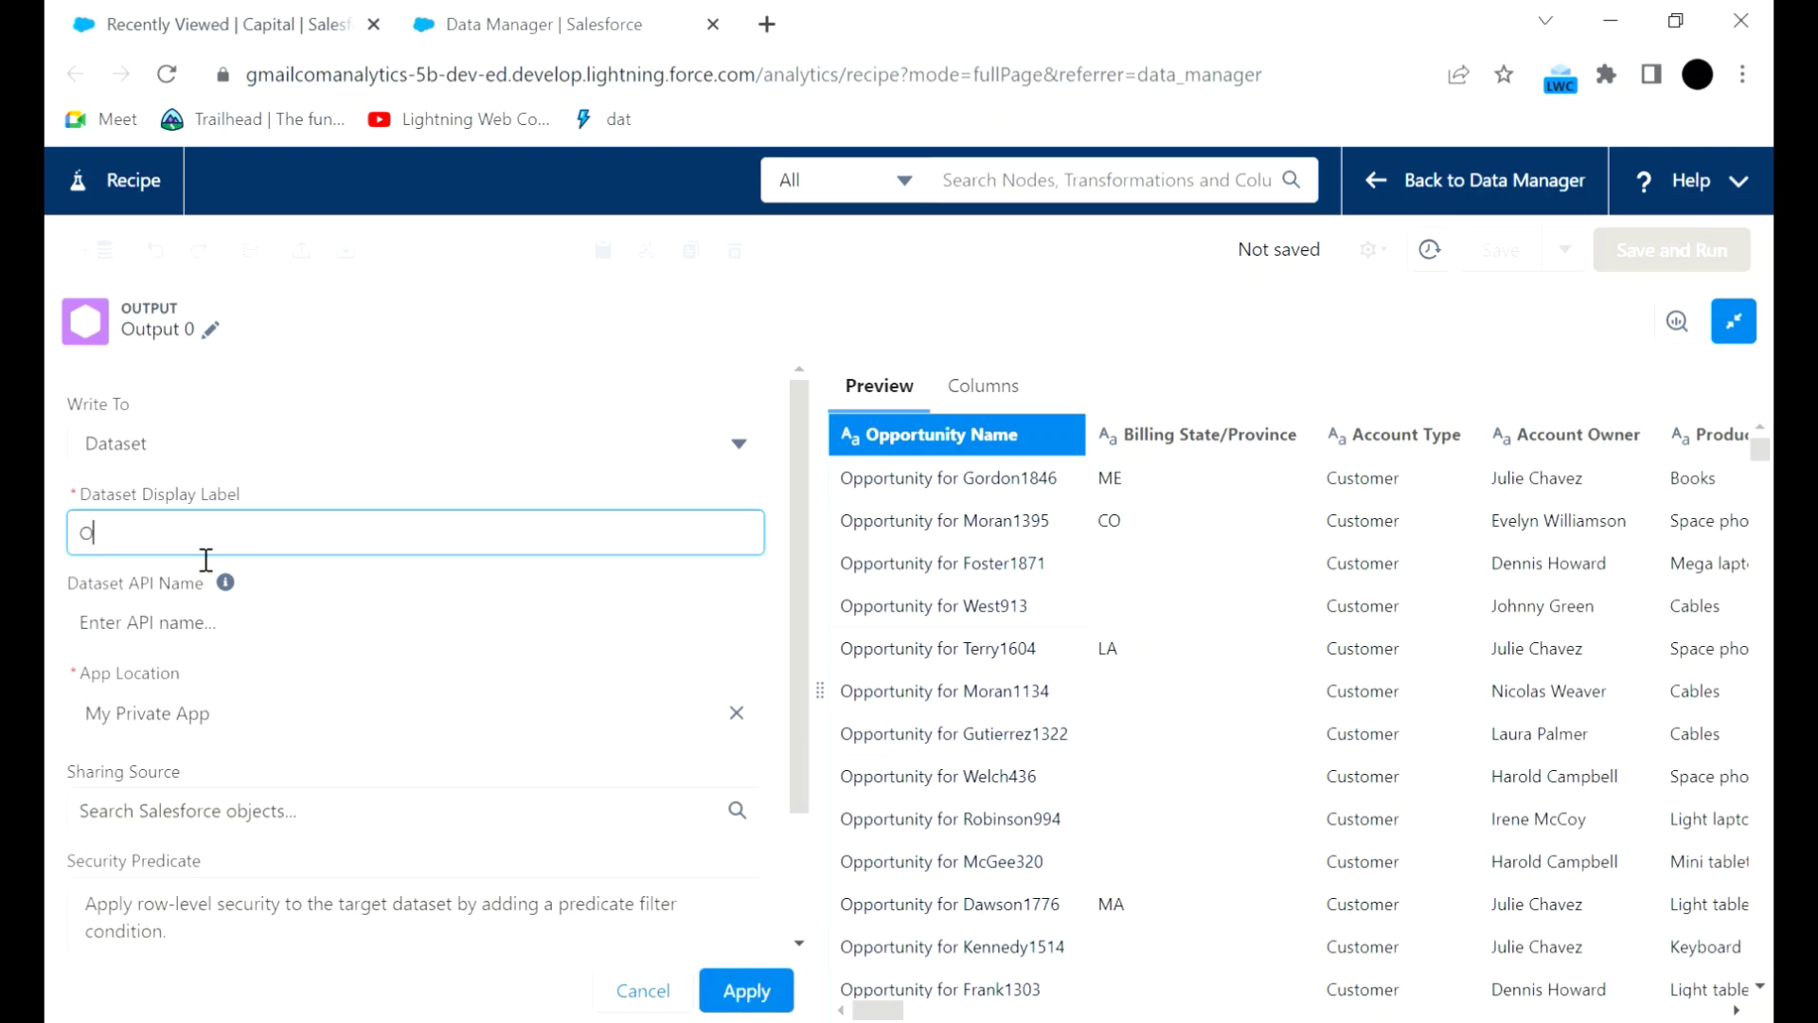
key(BackSpace)
text(Fil)
key(BackSpace)
key(BackSpace)
key(BackSpace)
text(teredOpportunity)
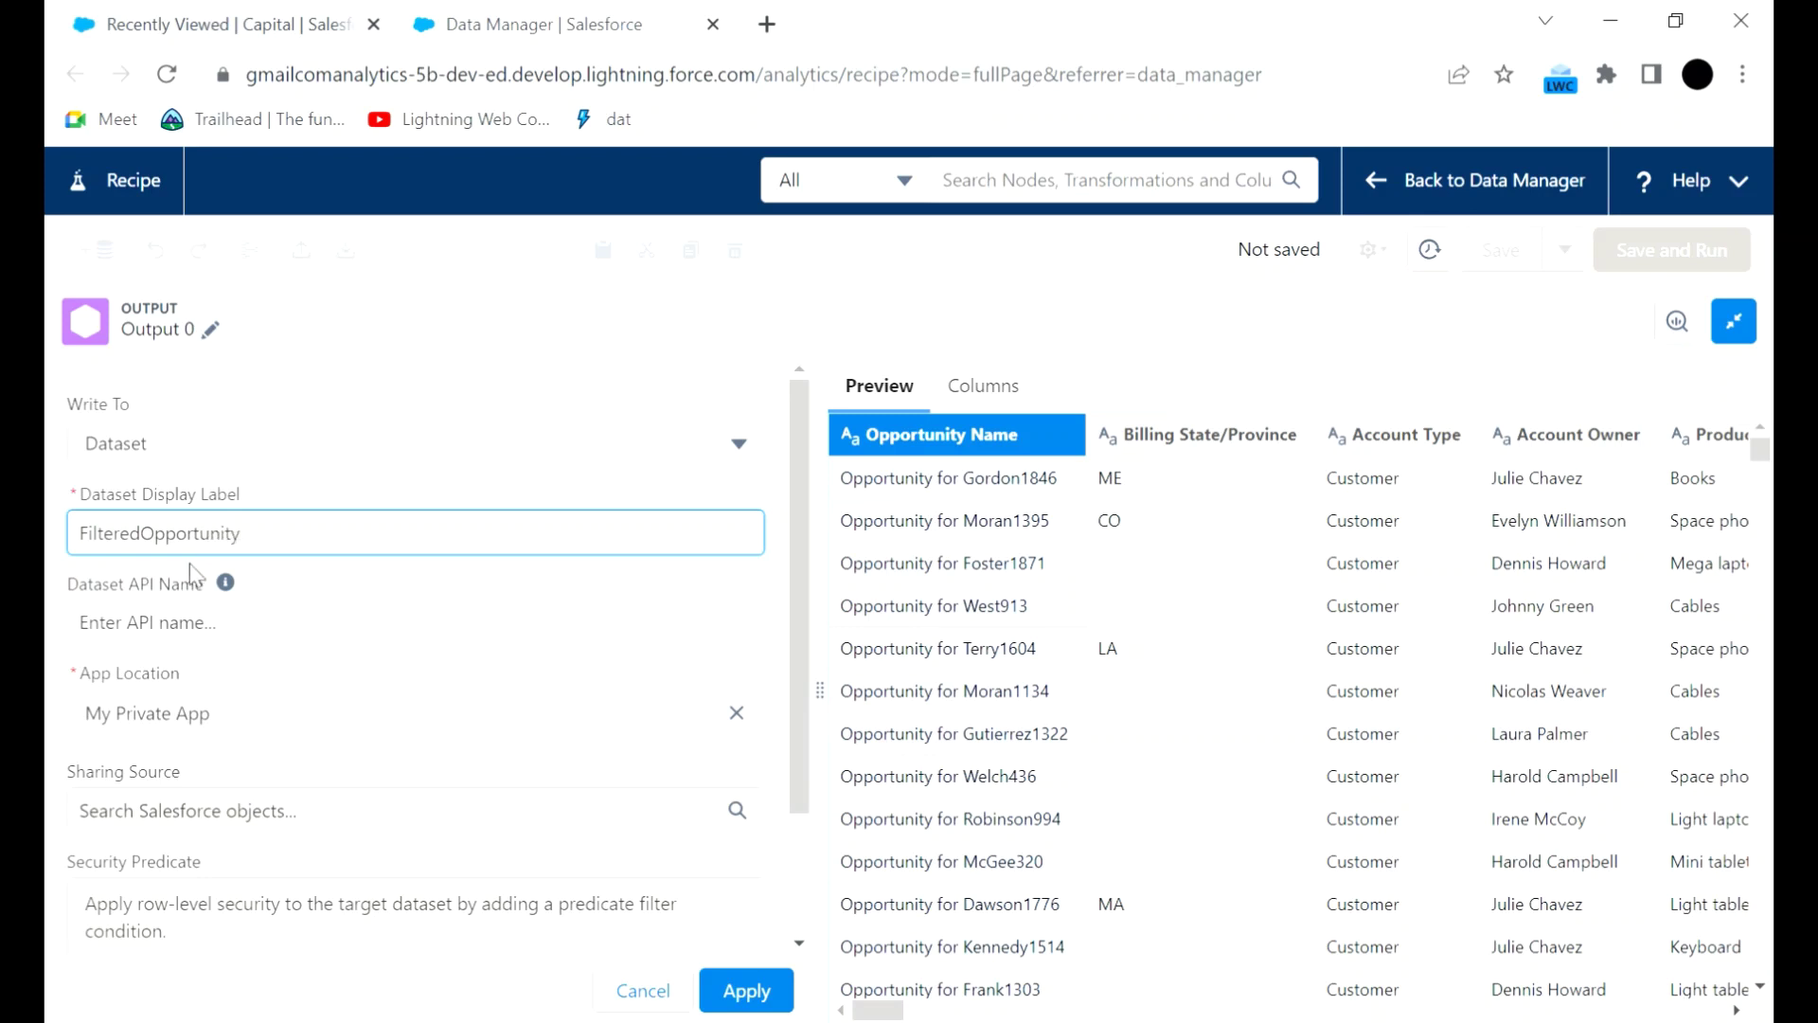
Step: Set the output's dataset API name to FilteredOpportunity, matching its display label
key(ctrl+a)
click(316, 599)
click(292, 621)
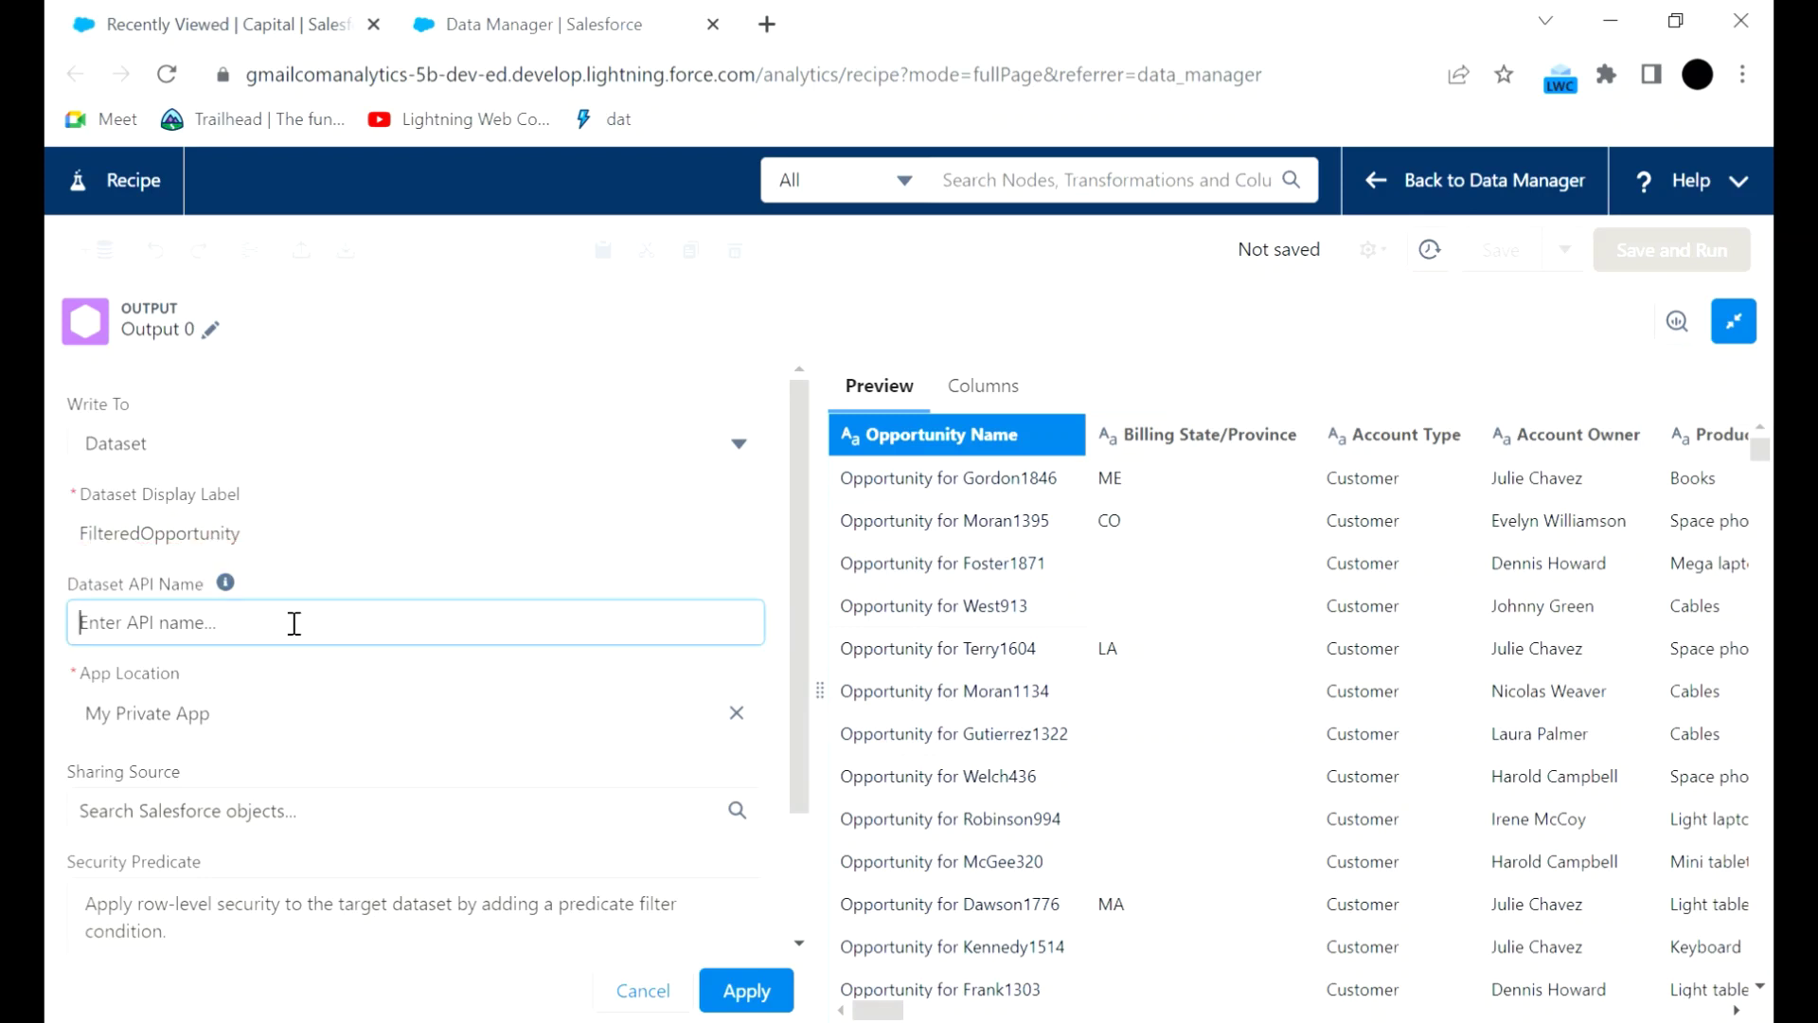
click(293, 547)
click(294, 632)
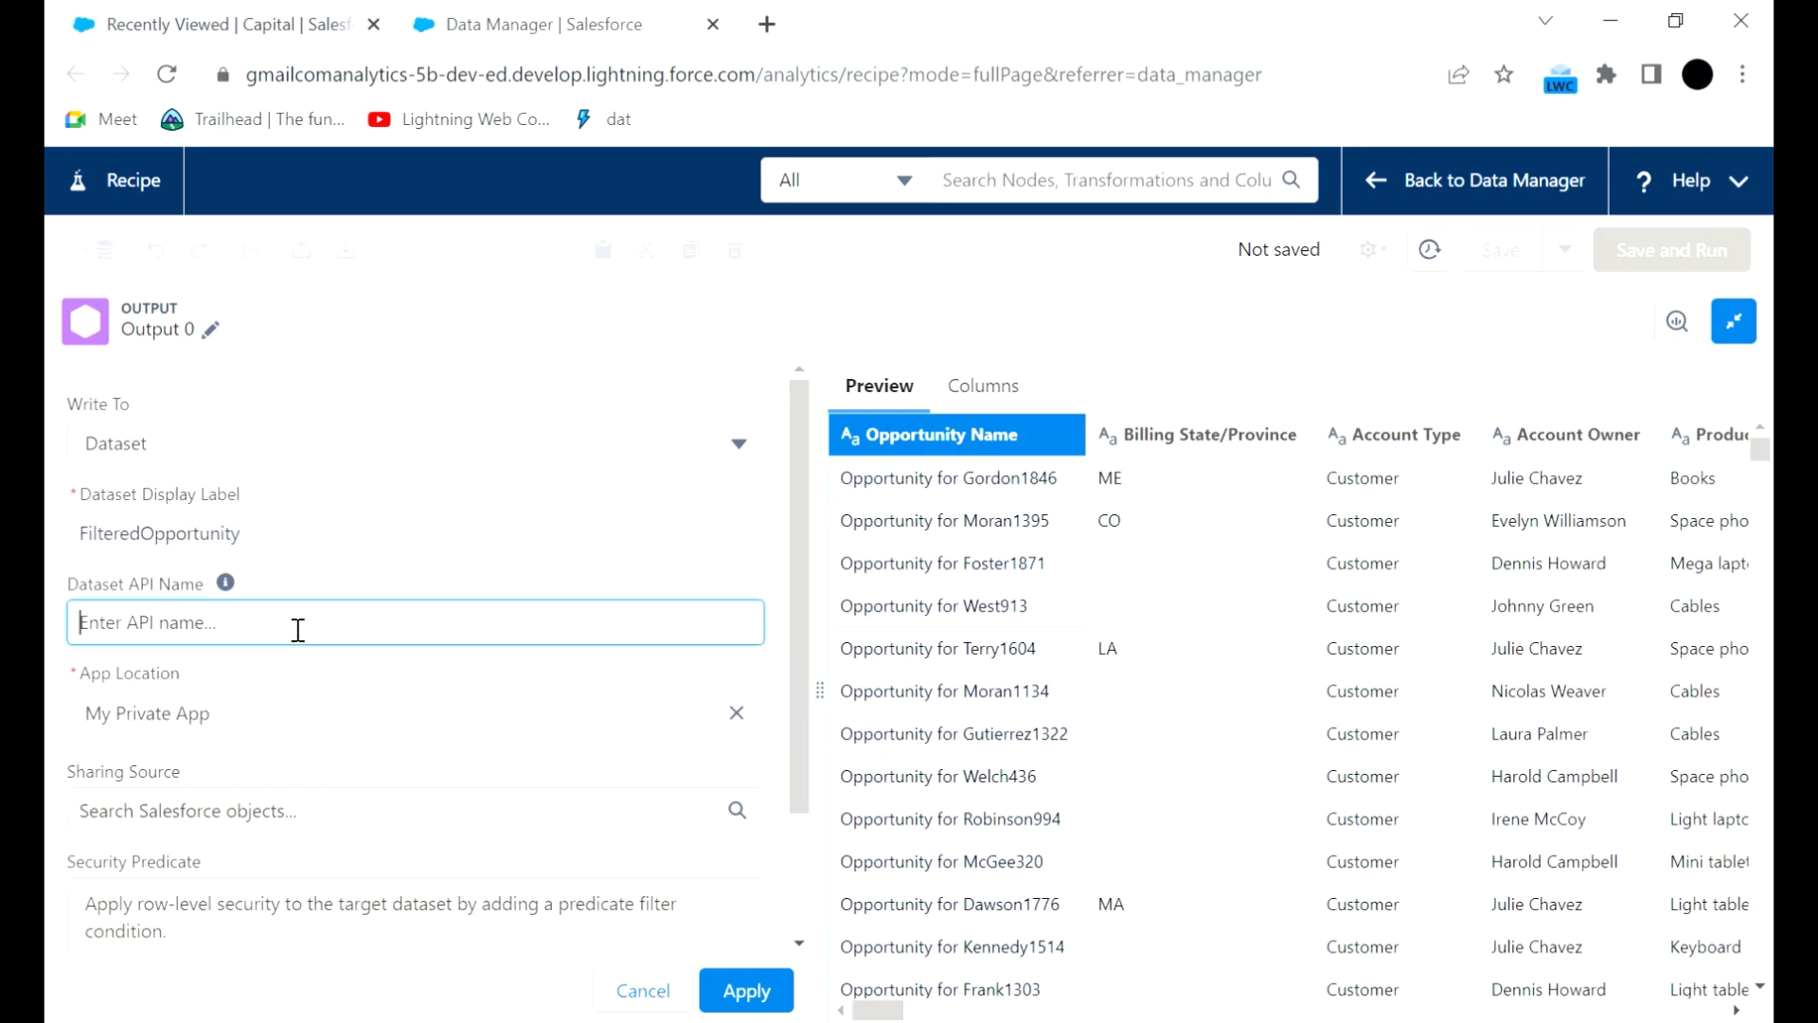
Step: Change the output dataset's app location to testing and apply the Output node settings
scroll(491, 585, down, 2)
click(503, 586)
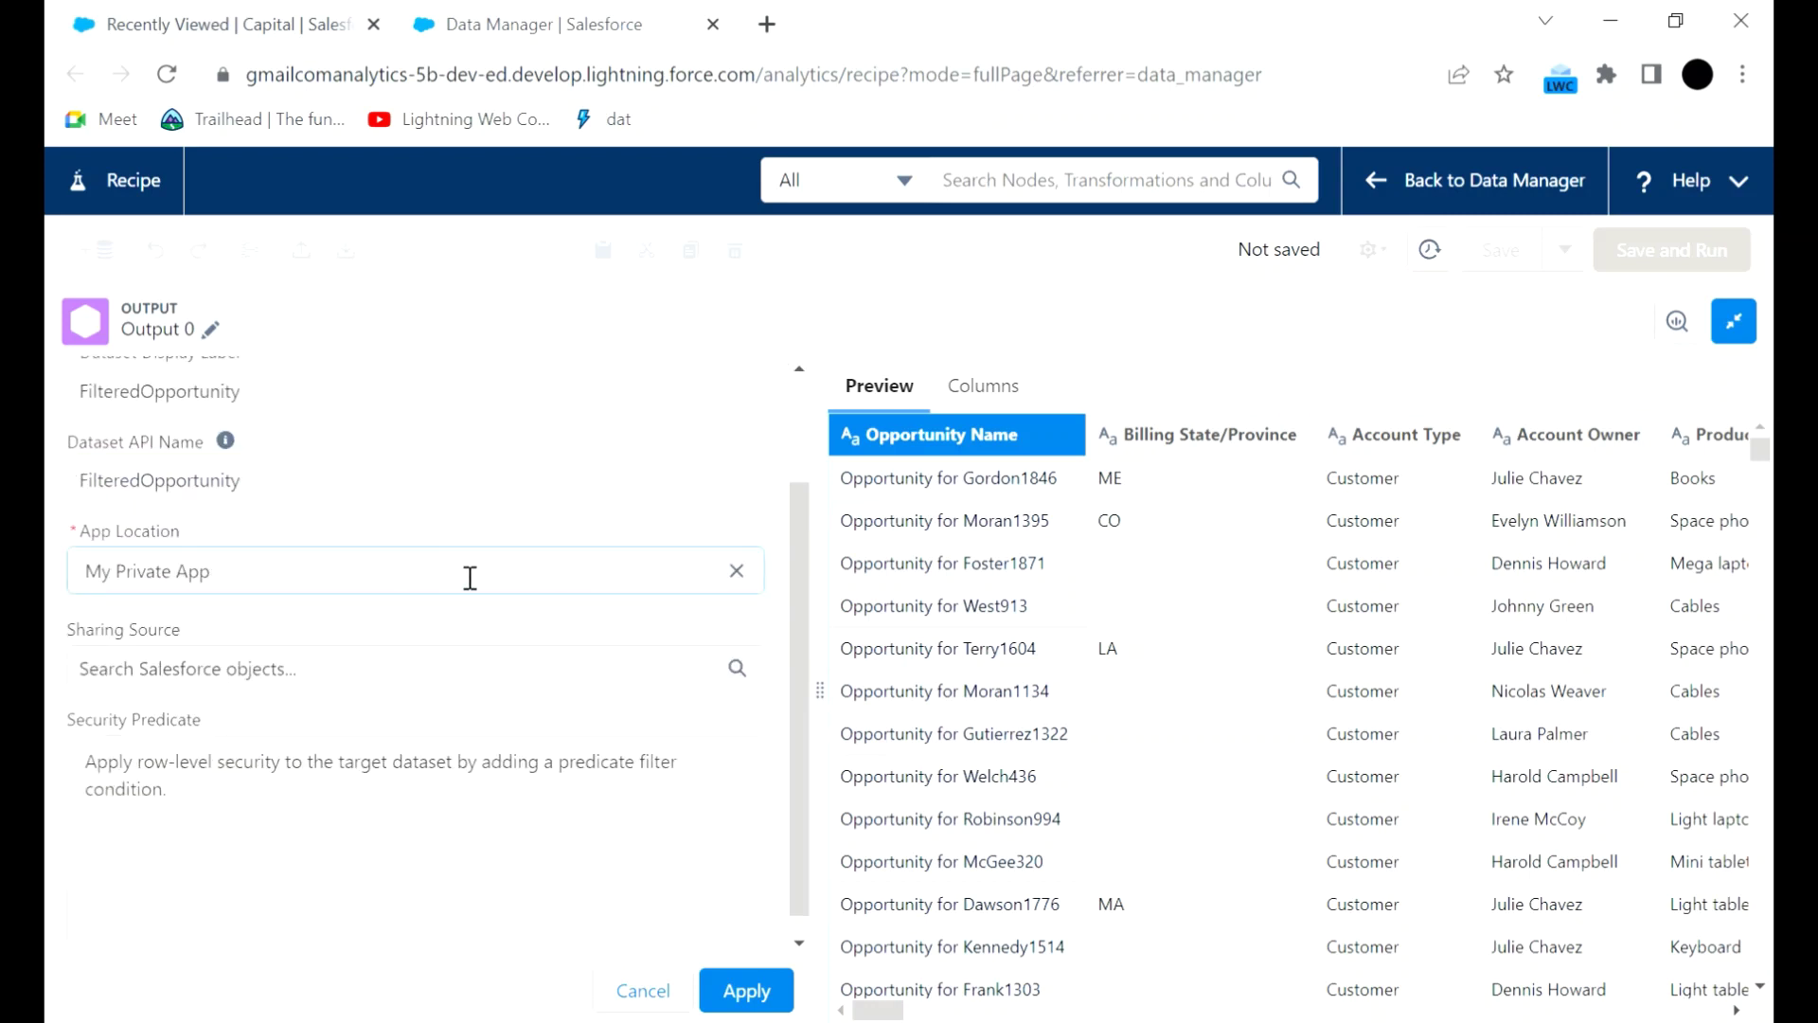
click(737, 571)
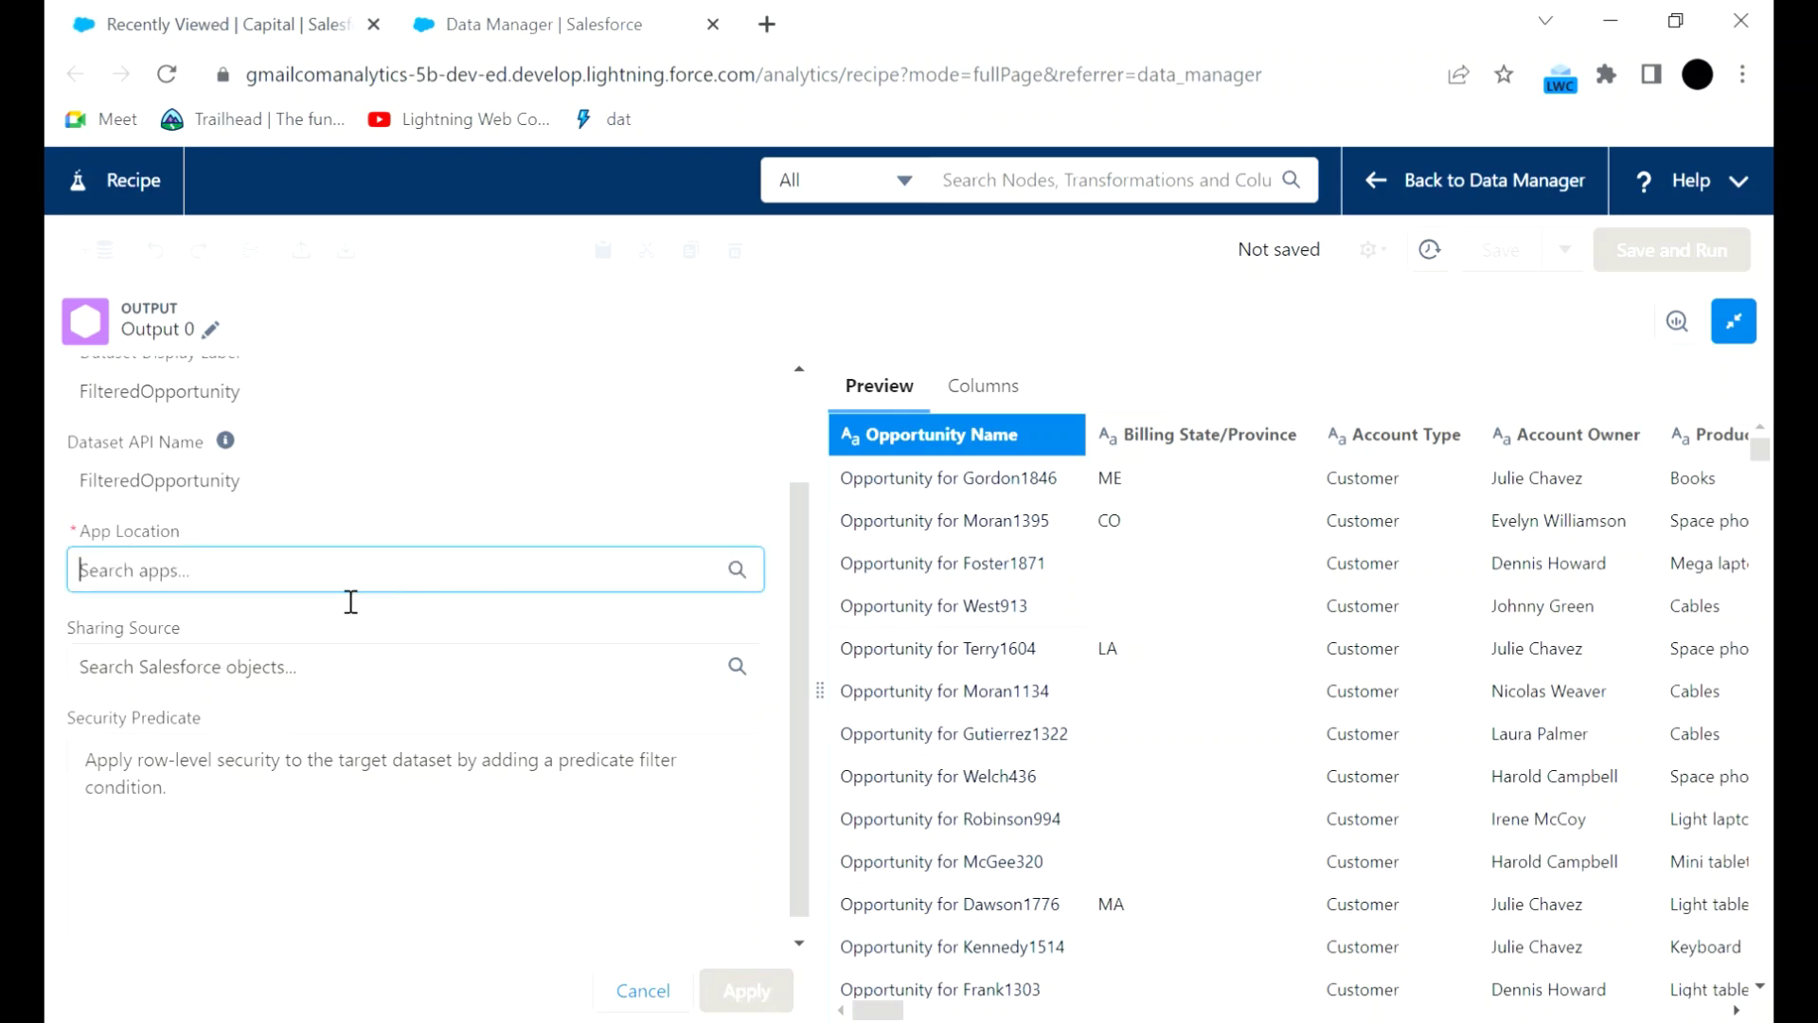
text(testing)
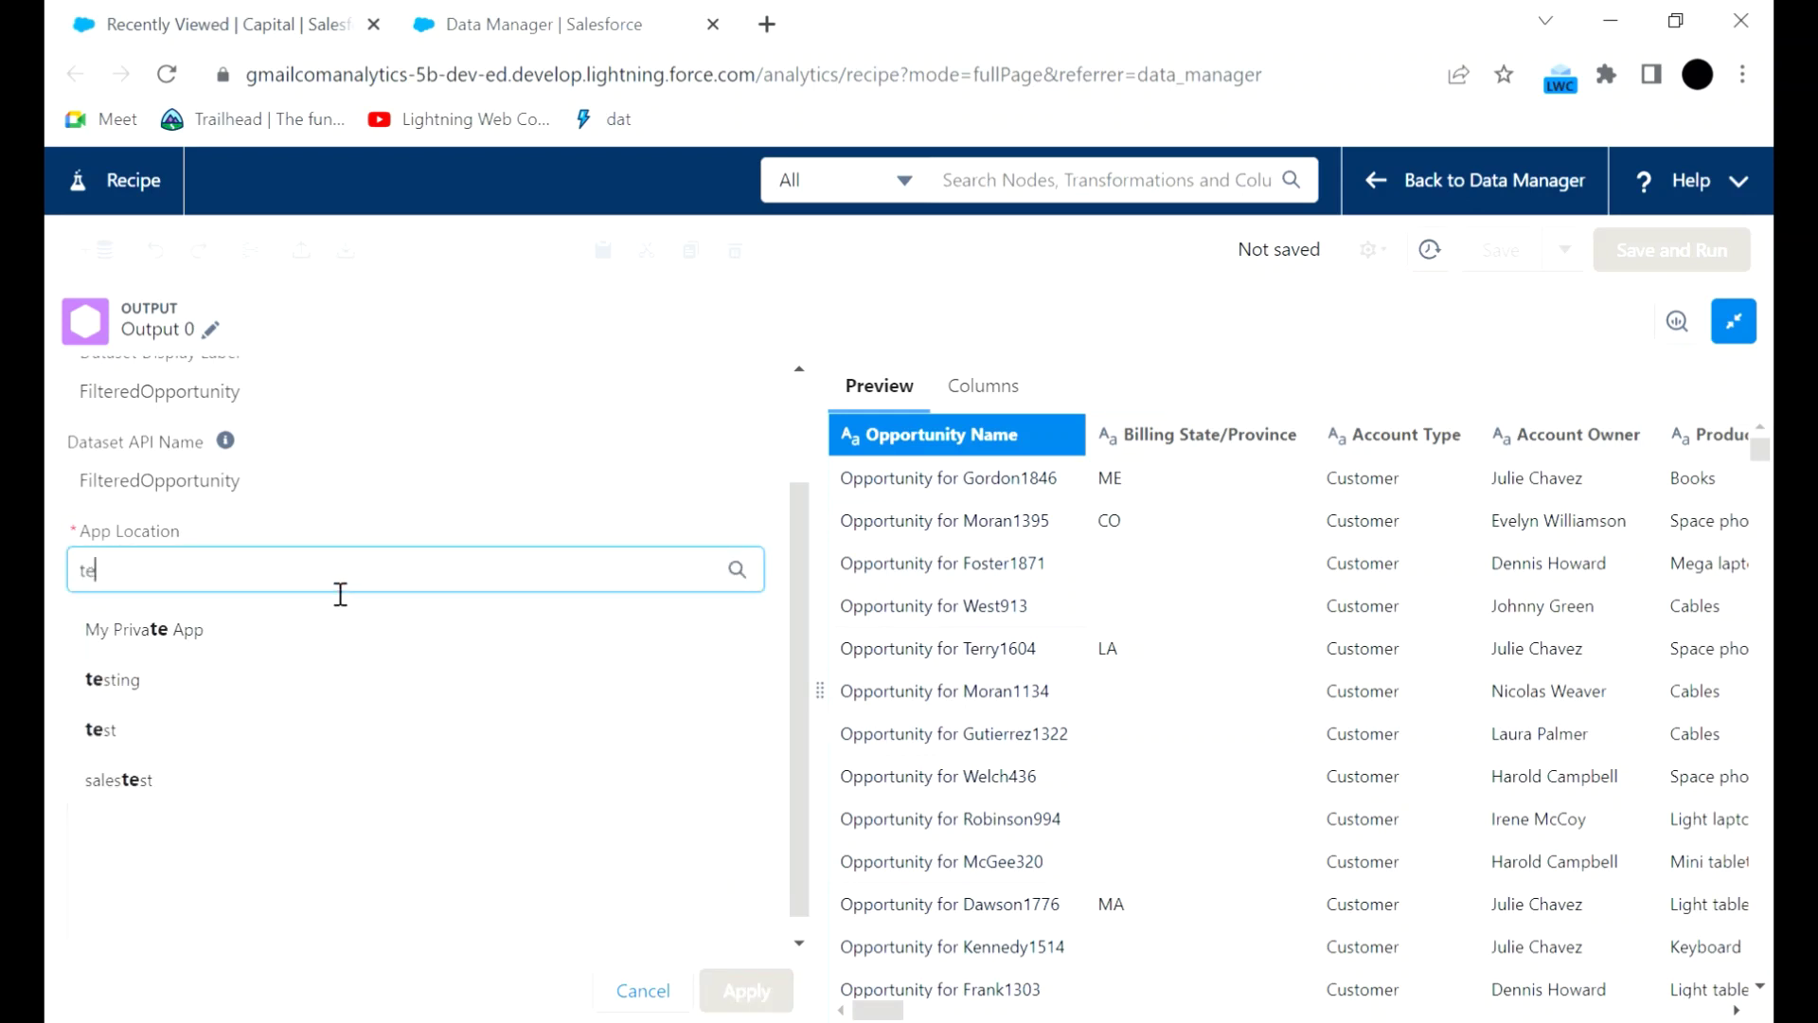
click(237, 625)
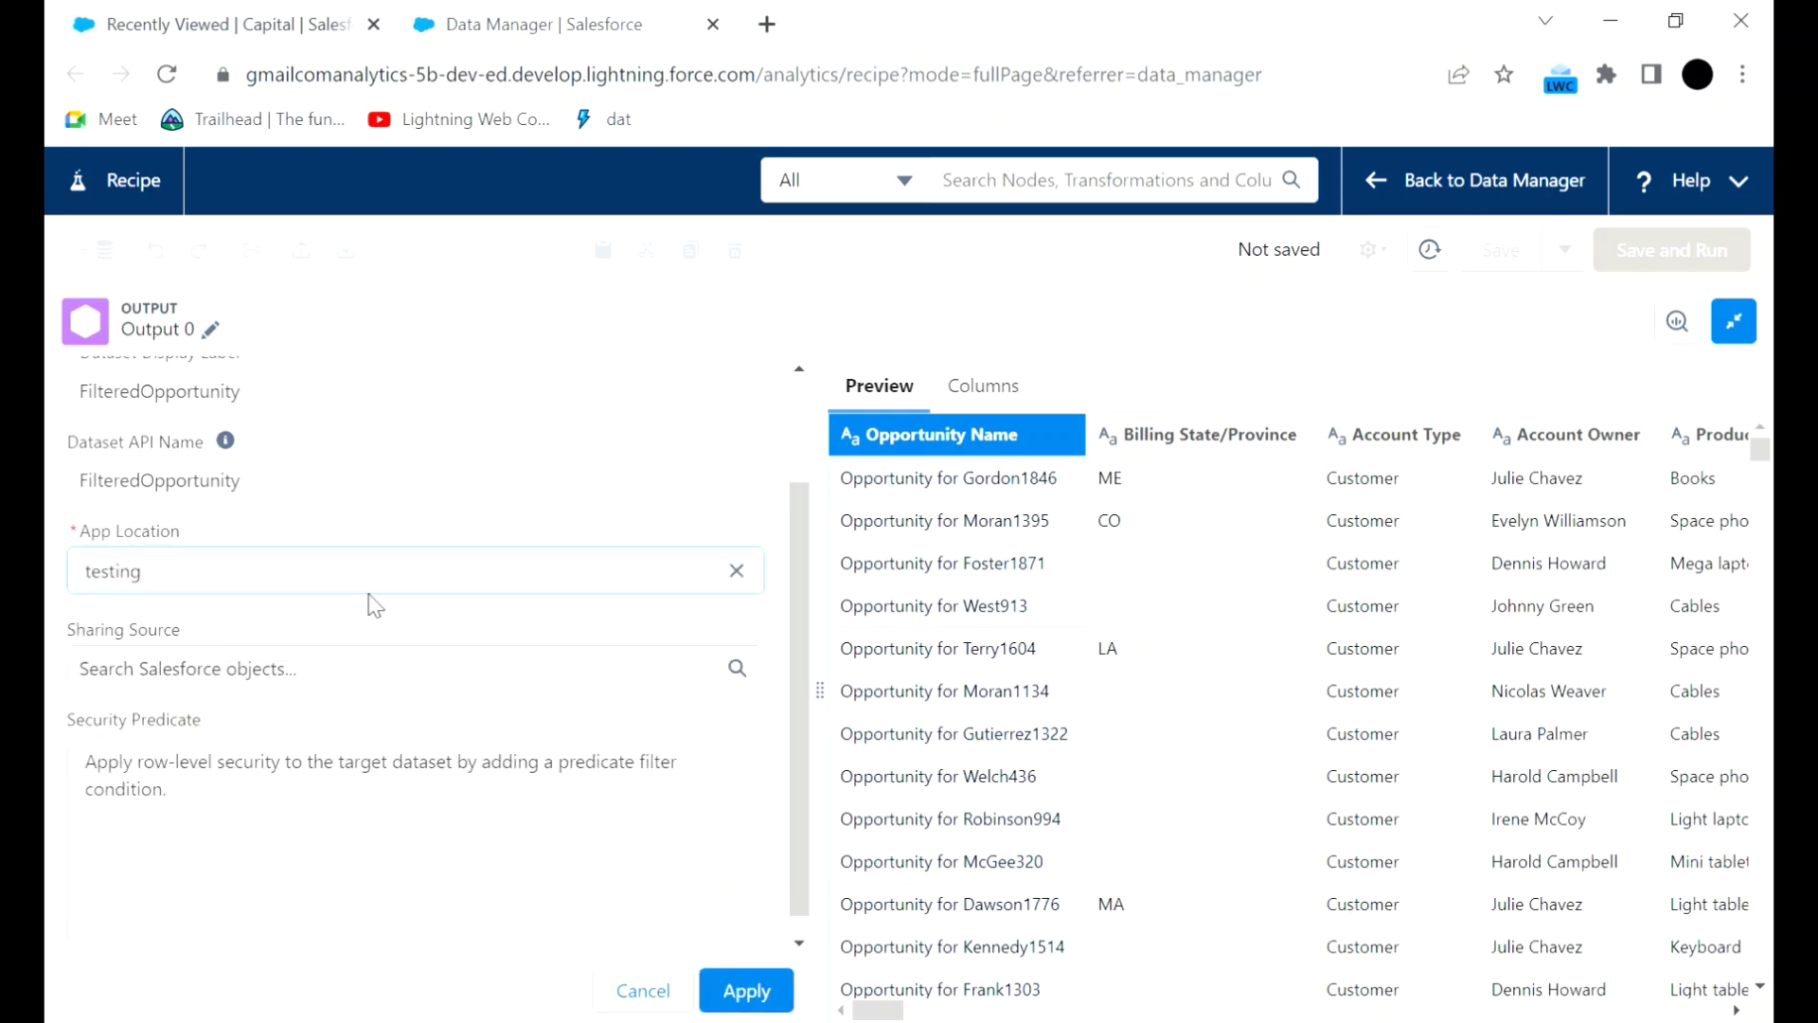
scroll(379, 597, down, 1)
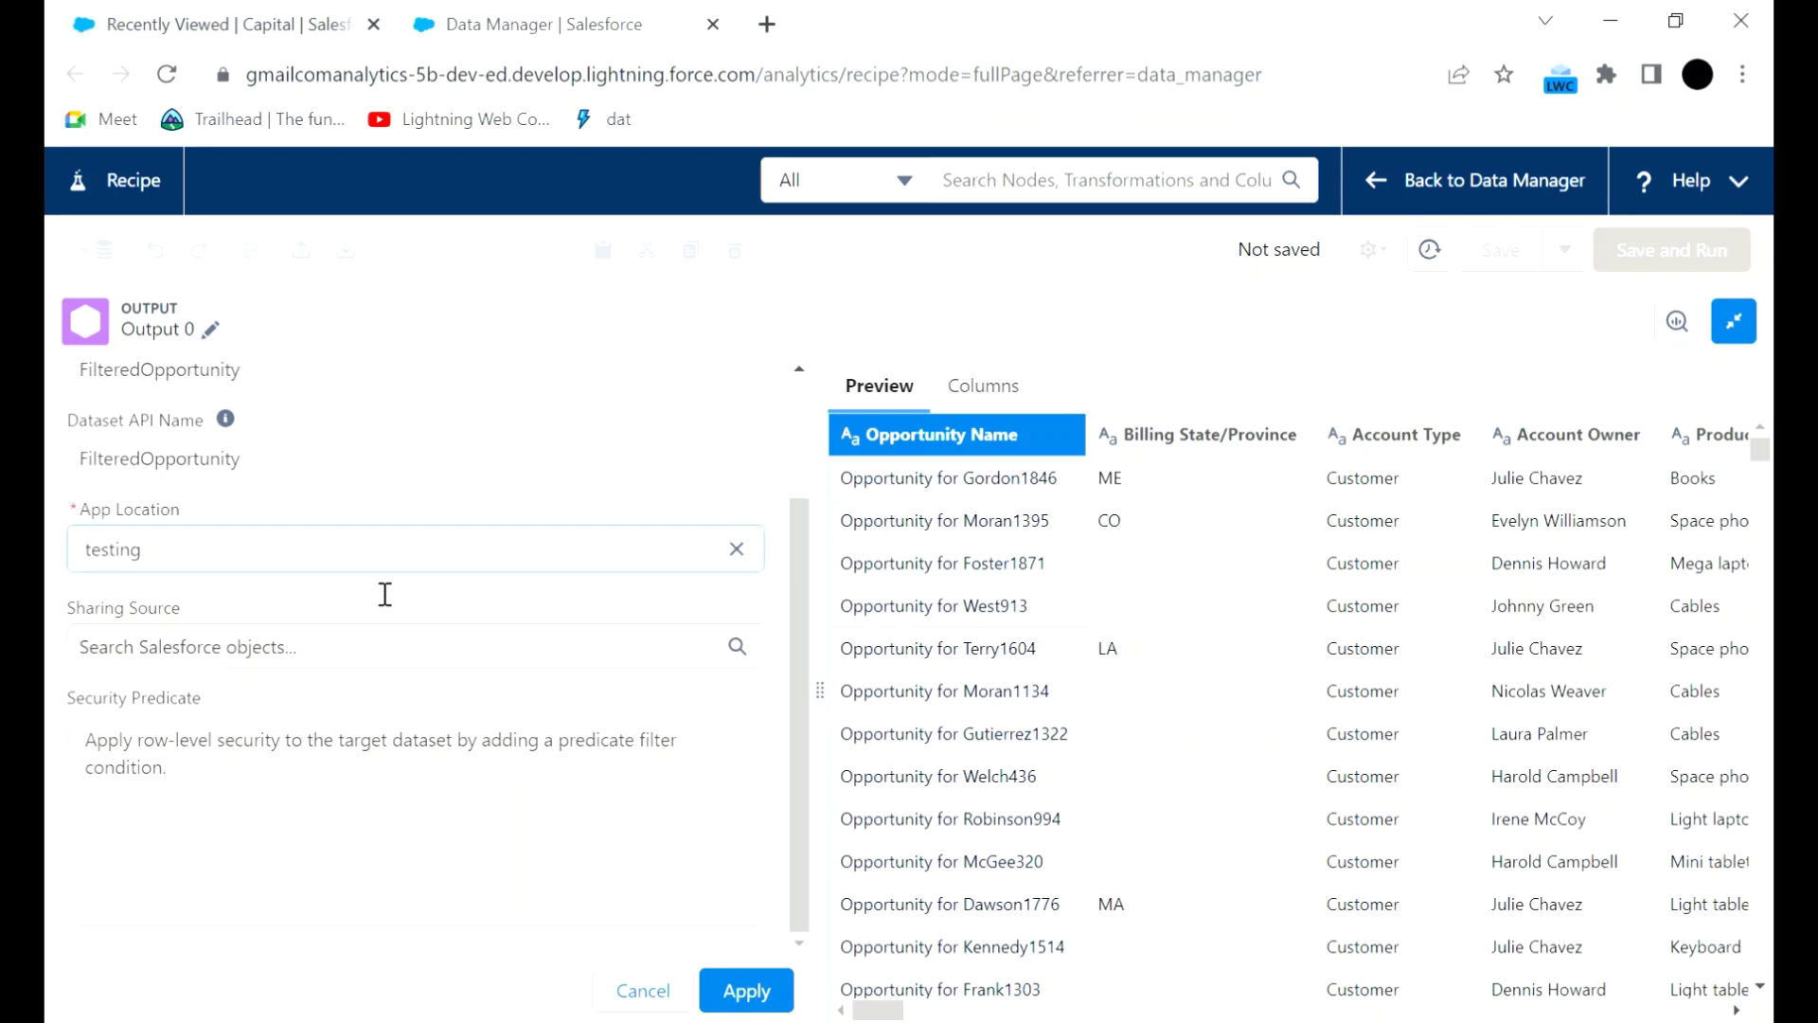
click(743, 991)
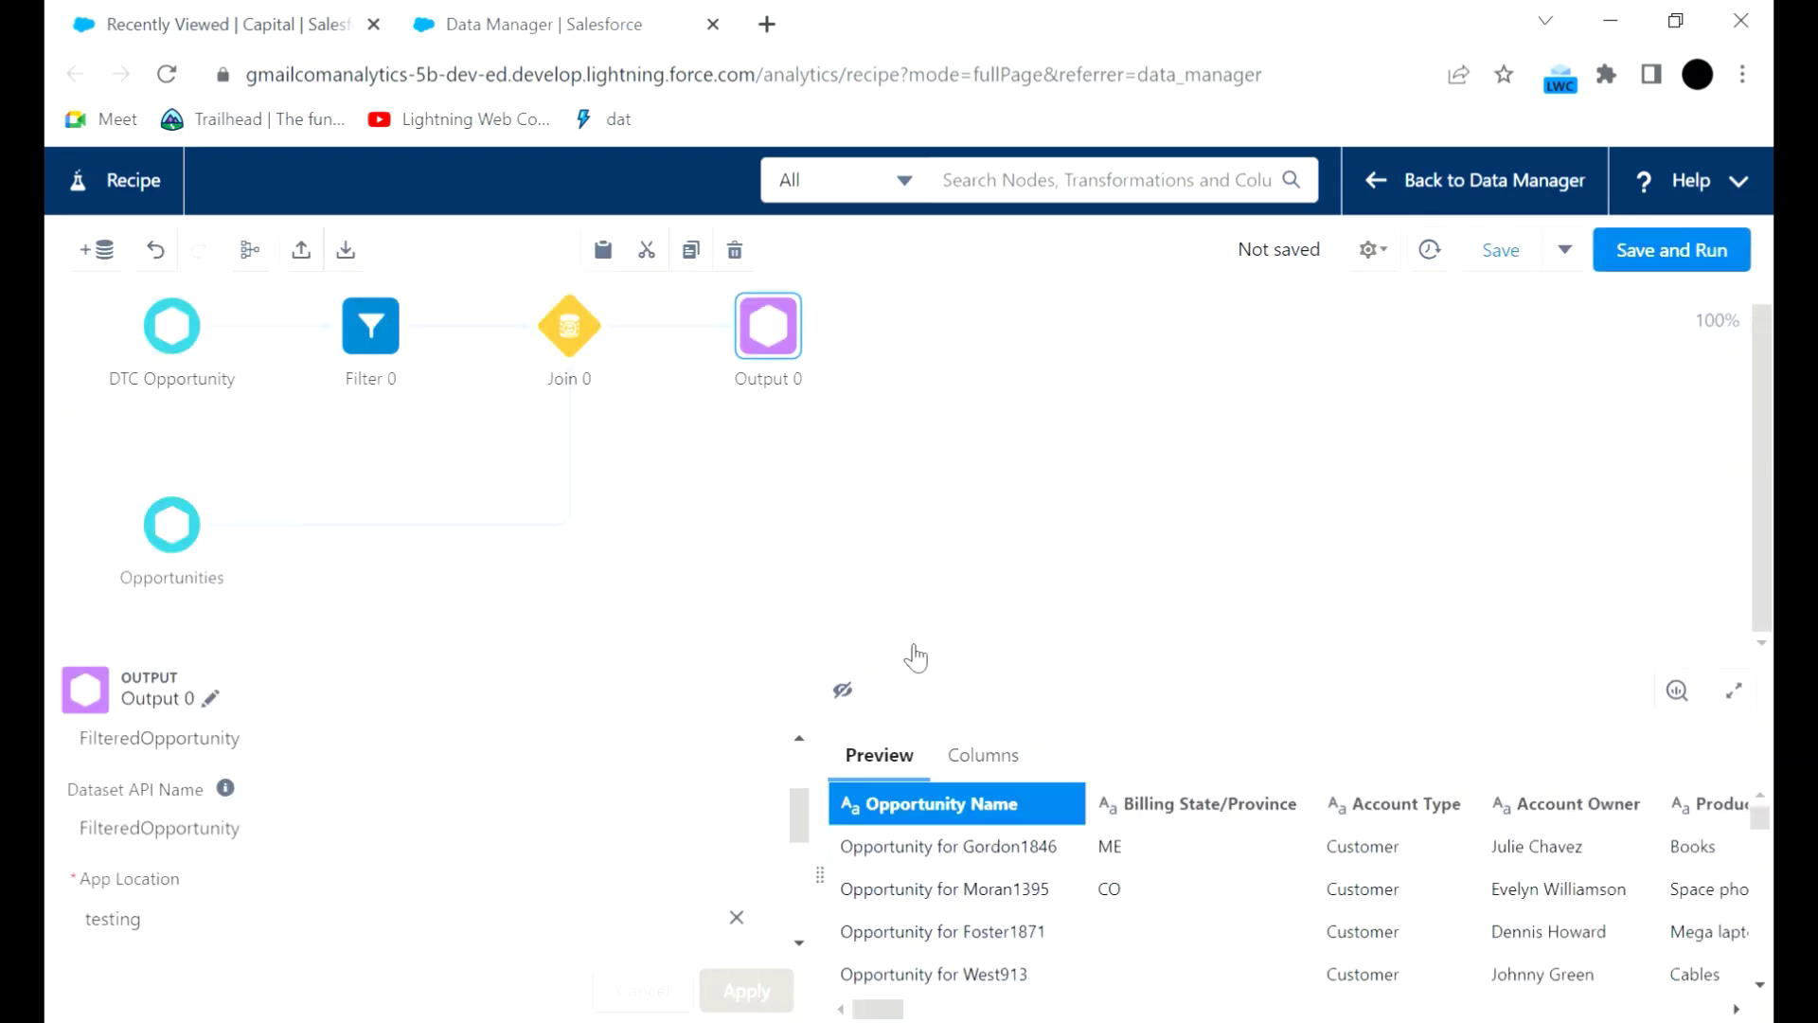
Step: Start saving and running the recipe, naming it "Filtered Opportunity records"
click(1673, 267)
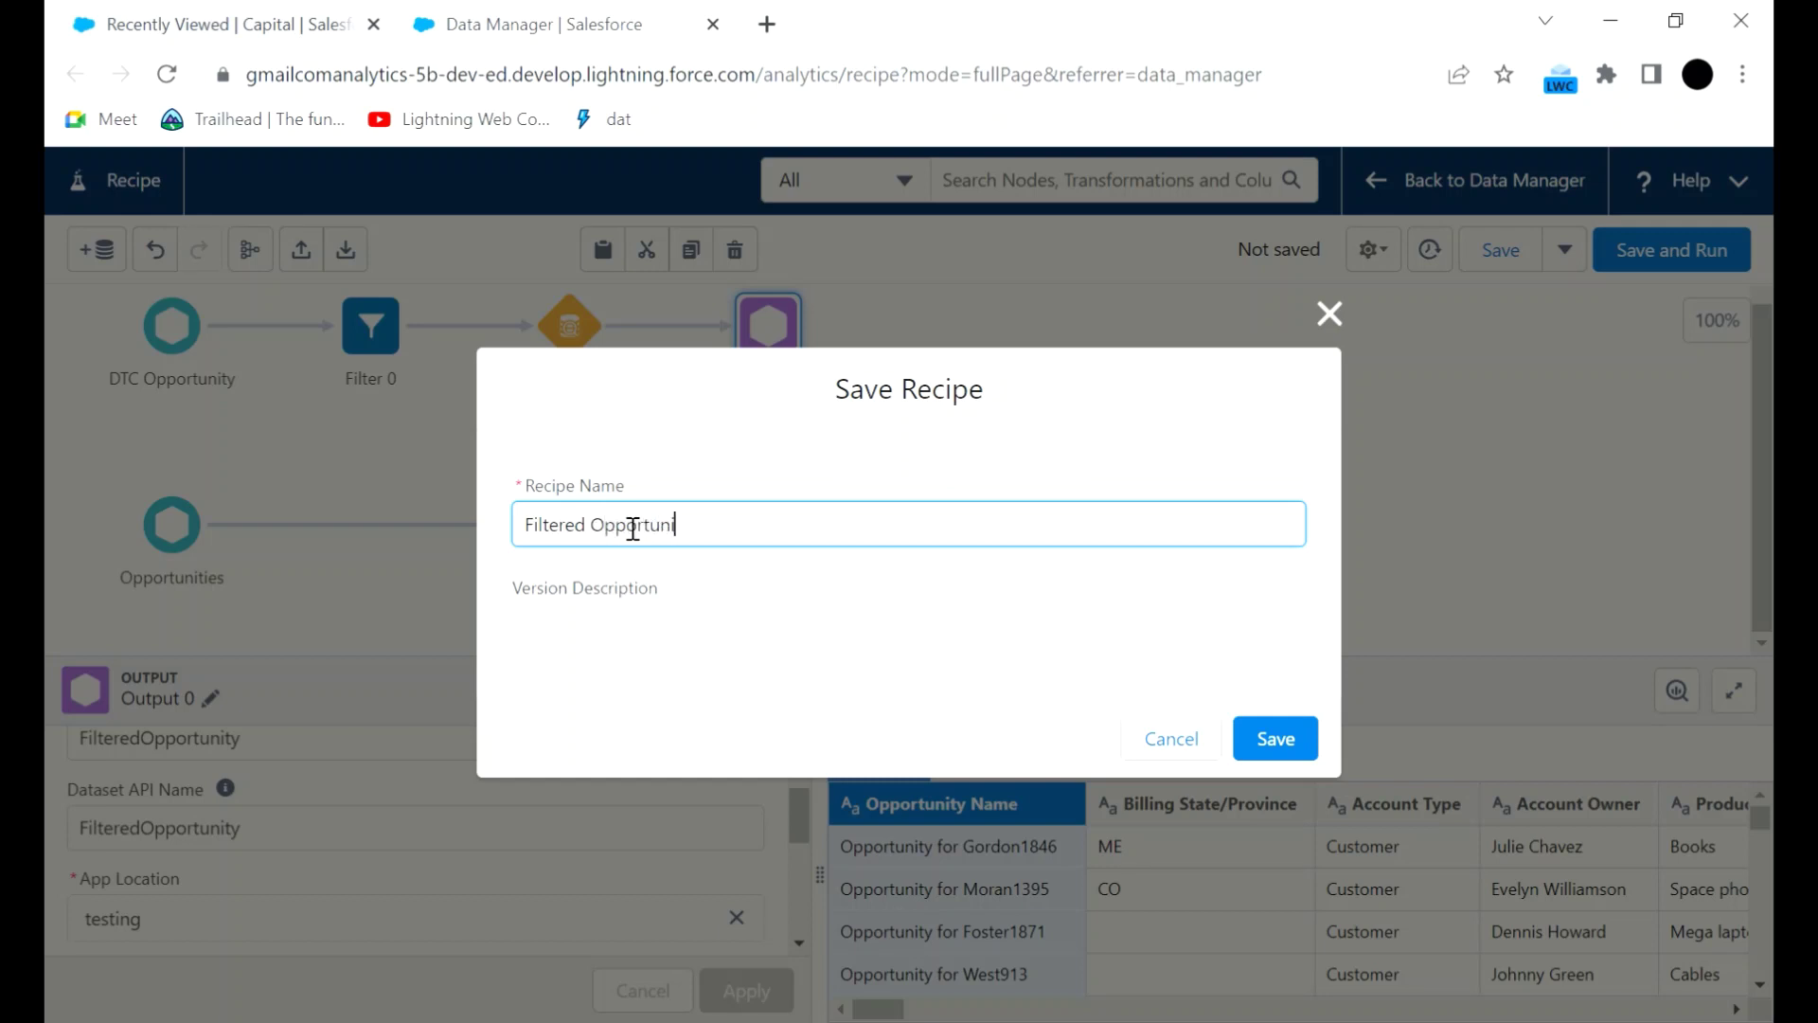
text(Filtered Opportunity reccrds)
key(Left)
key(Left)
key(Left)
key(Left)
key(Left)
text(o)
key(BackSpace)
click(783, 466)
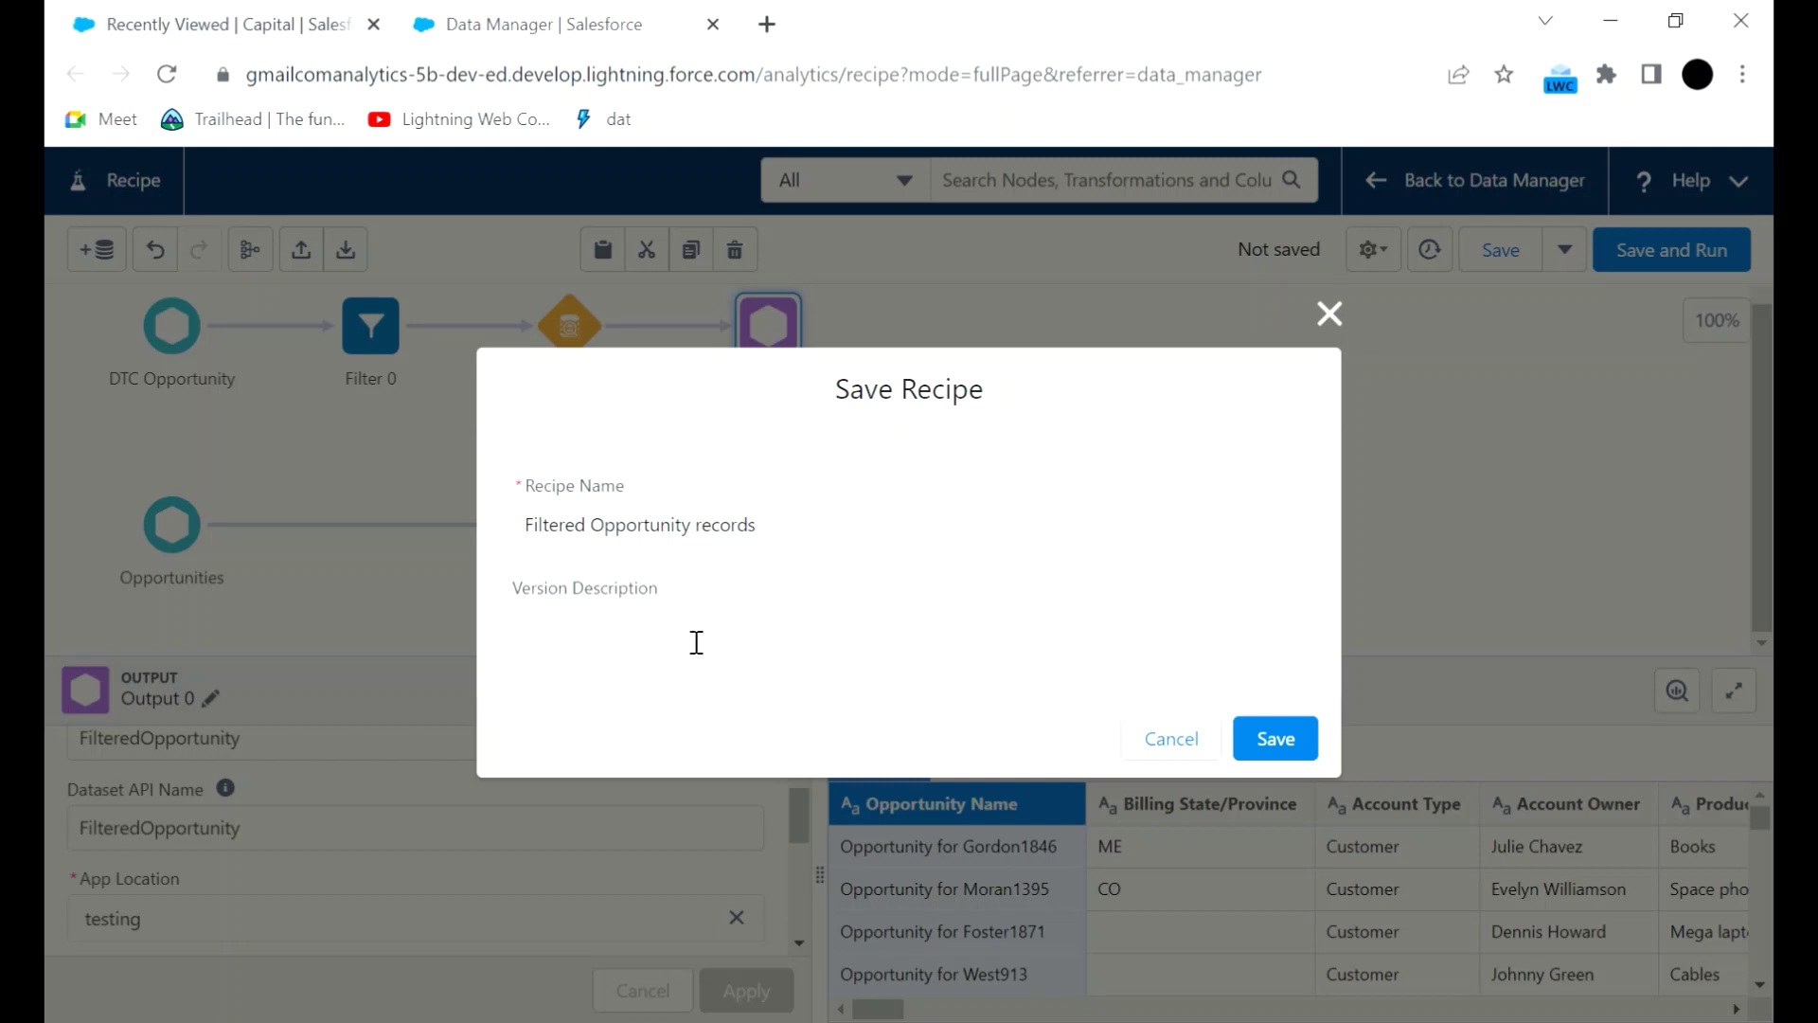
Step: Enter the version description "Filtered Opportunity records" and save the recipe to run it
click(699, 640)
click(793, 540)
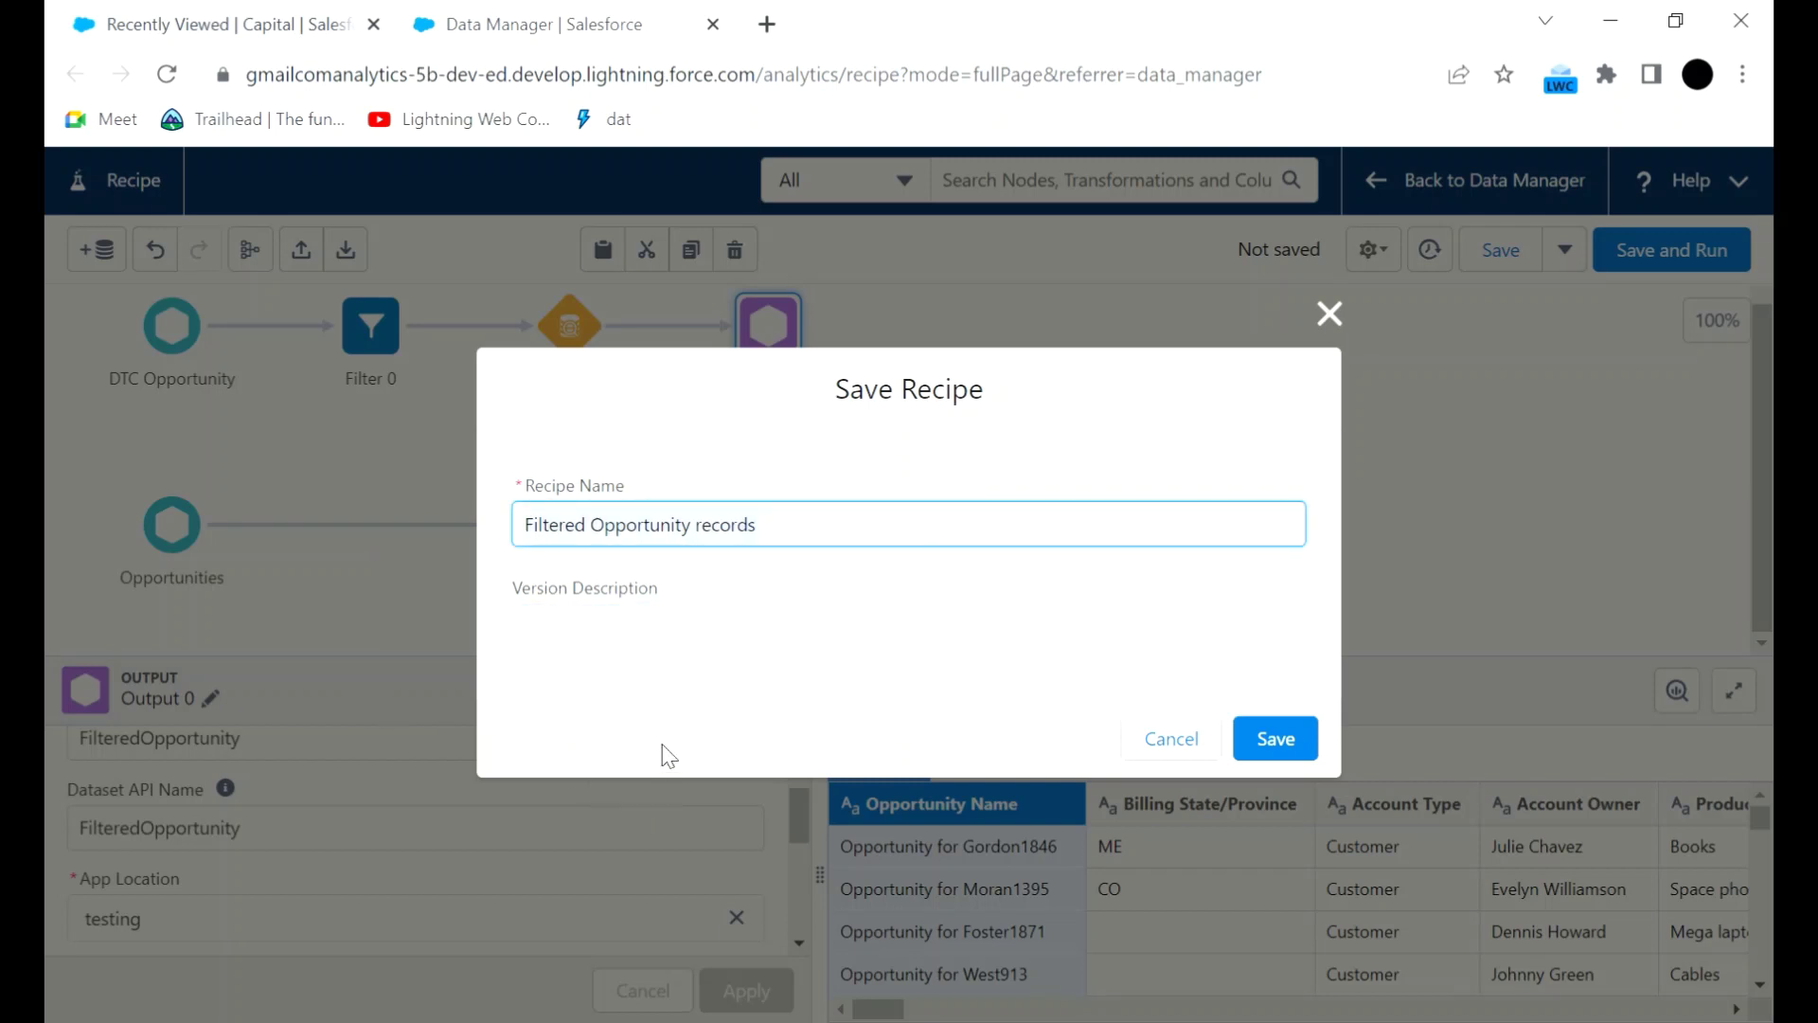
click(647, 650)
text(Filtered Opportunity records)
click(1286, 743)
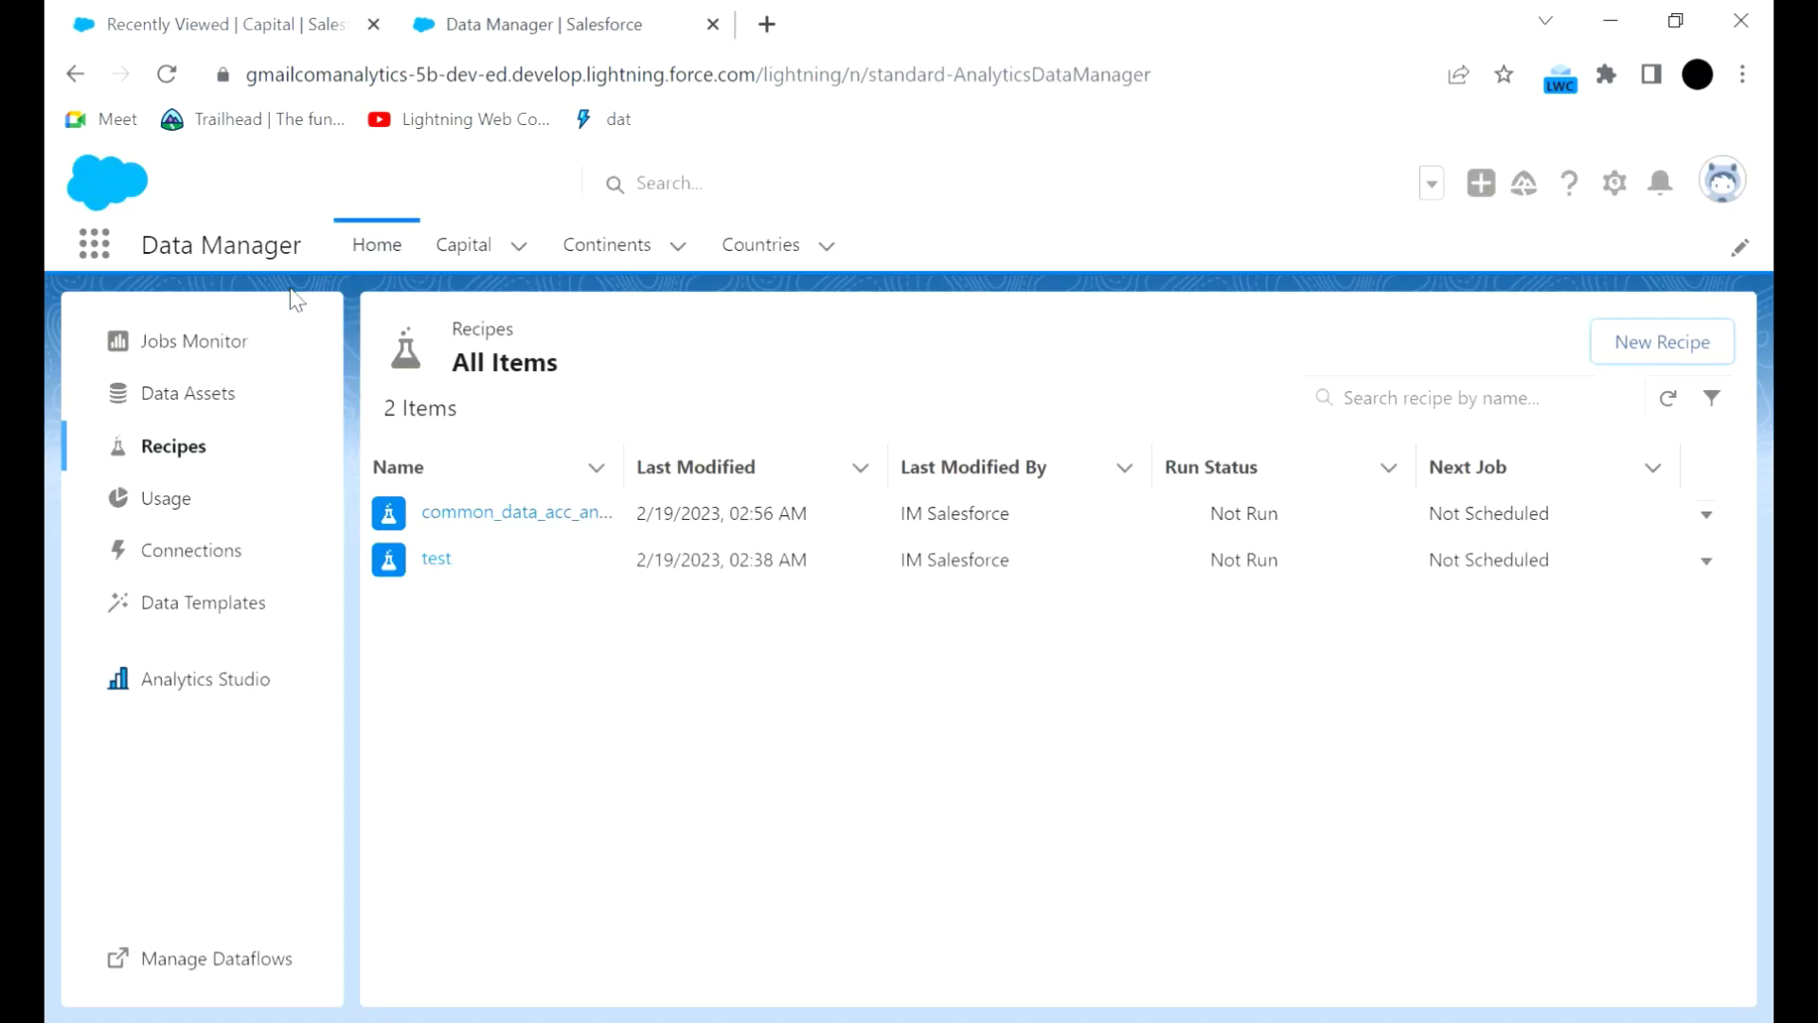
Step: Open the Filtered Opportunity recipe job from the Jobs Monitor and examine its input and output node progress
click(233, 350)
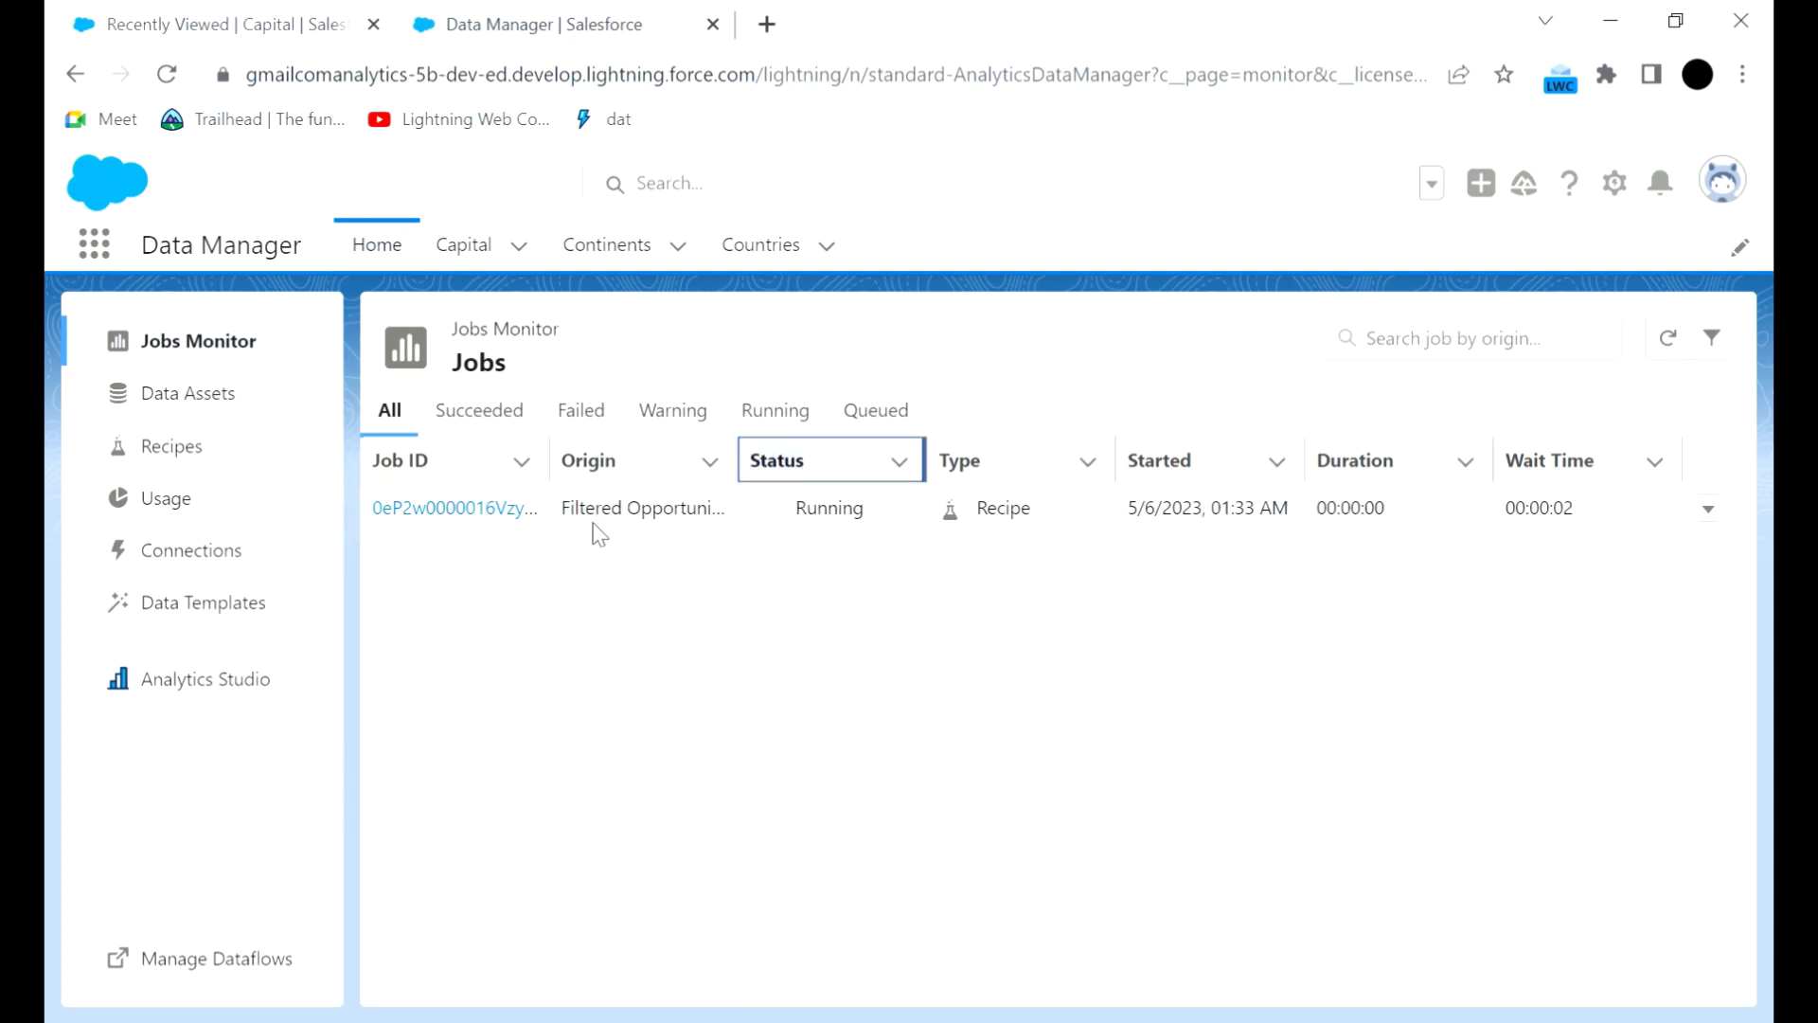
click(456, 510)
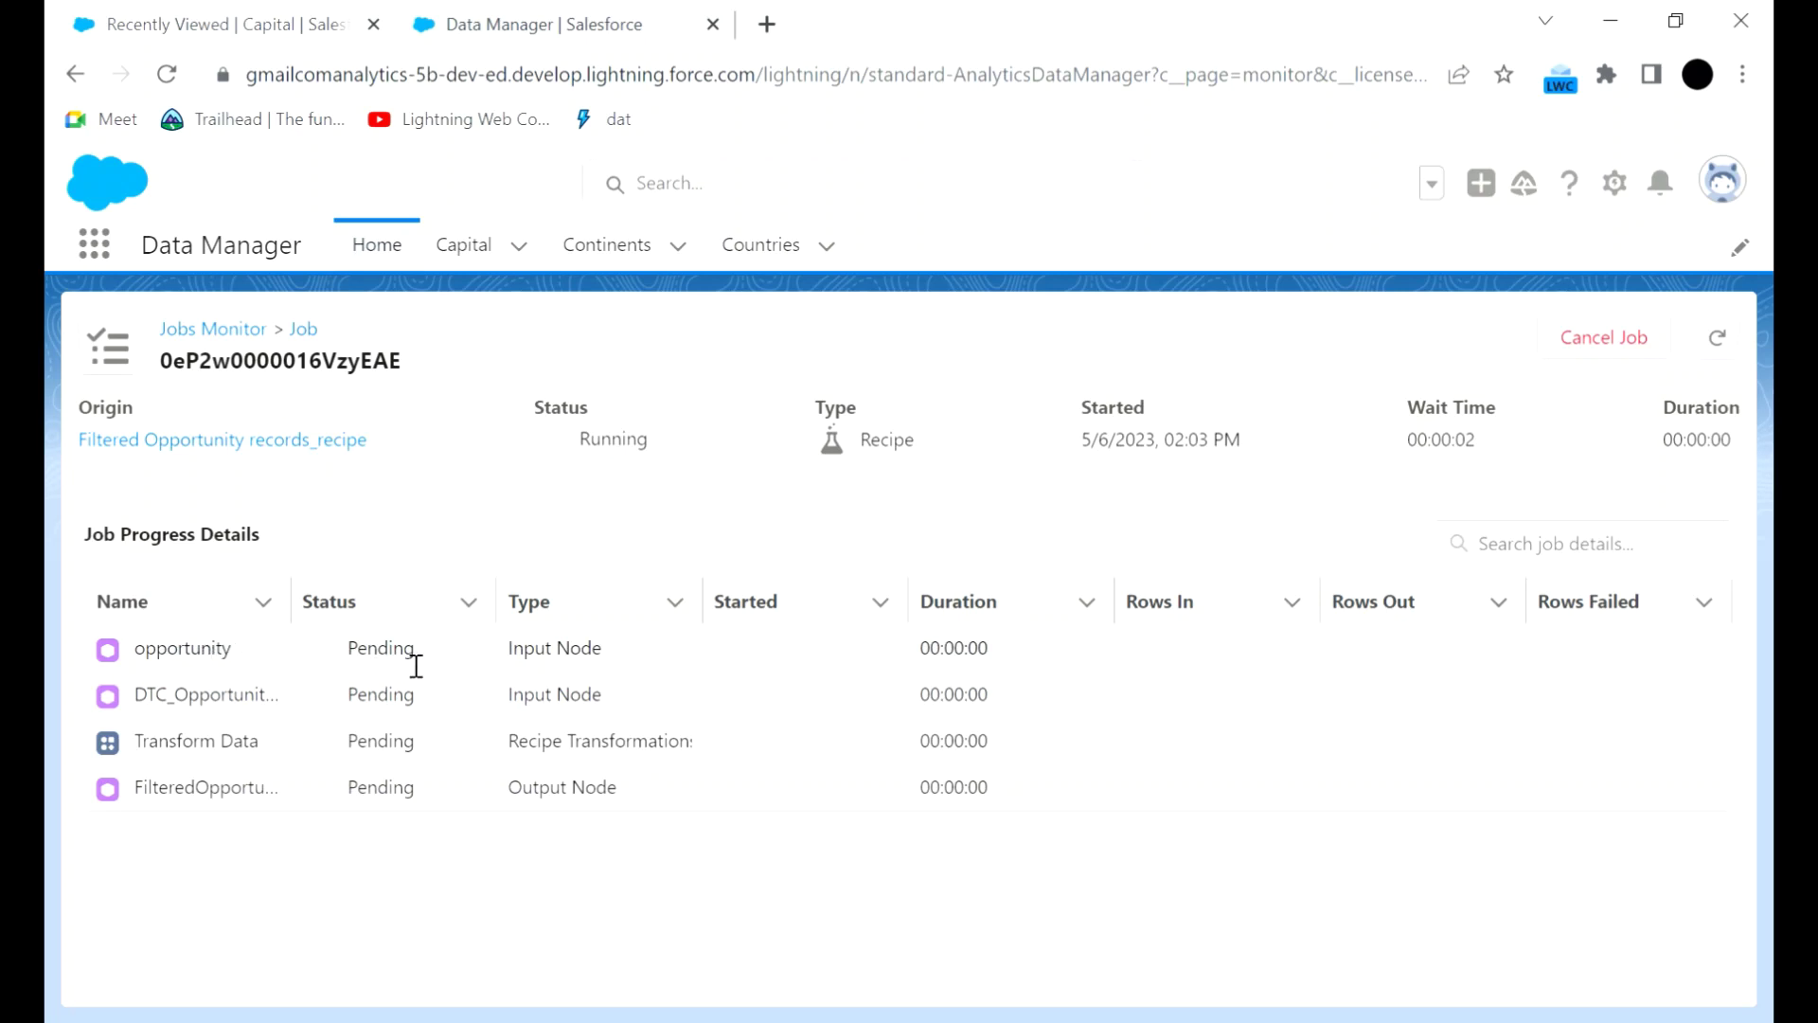
click(535, 655)
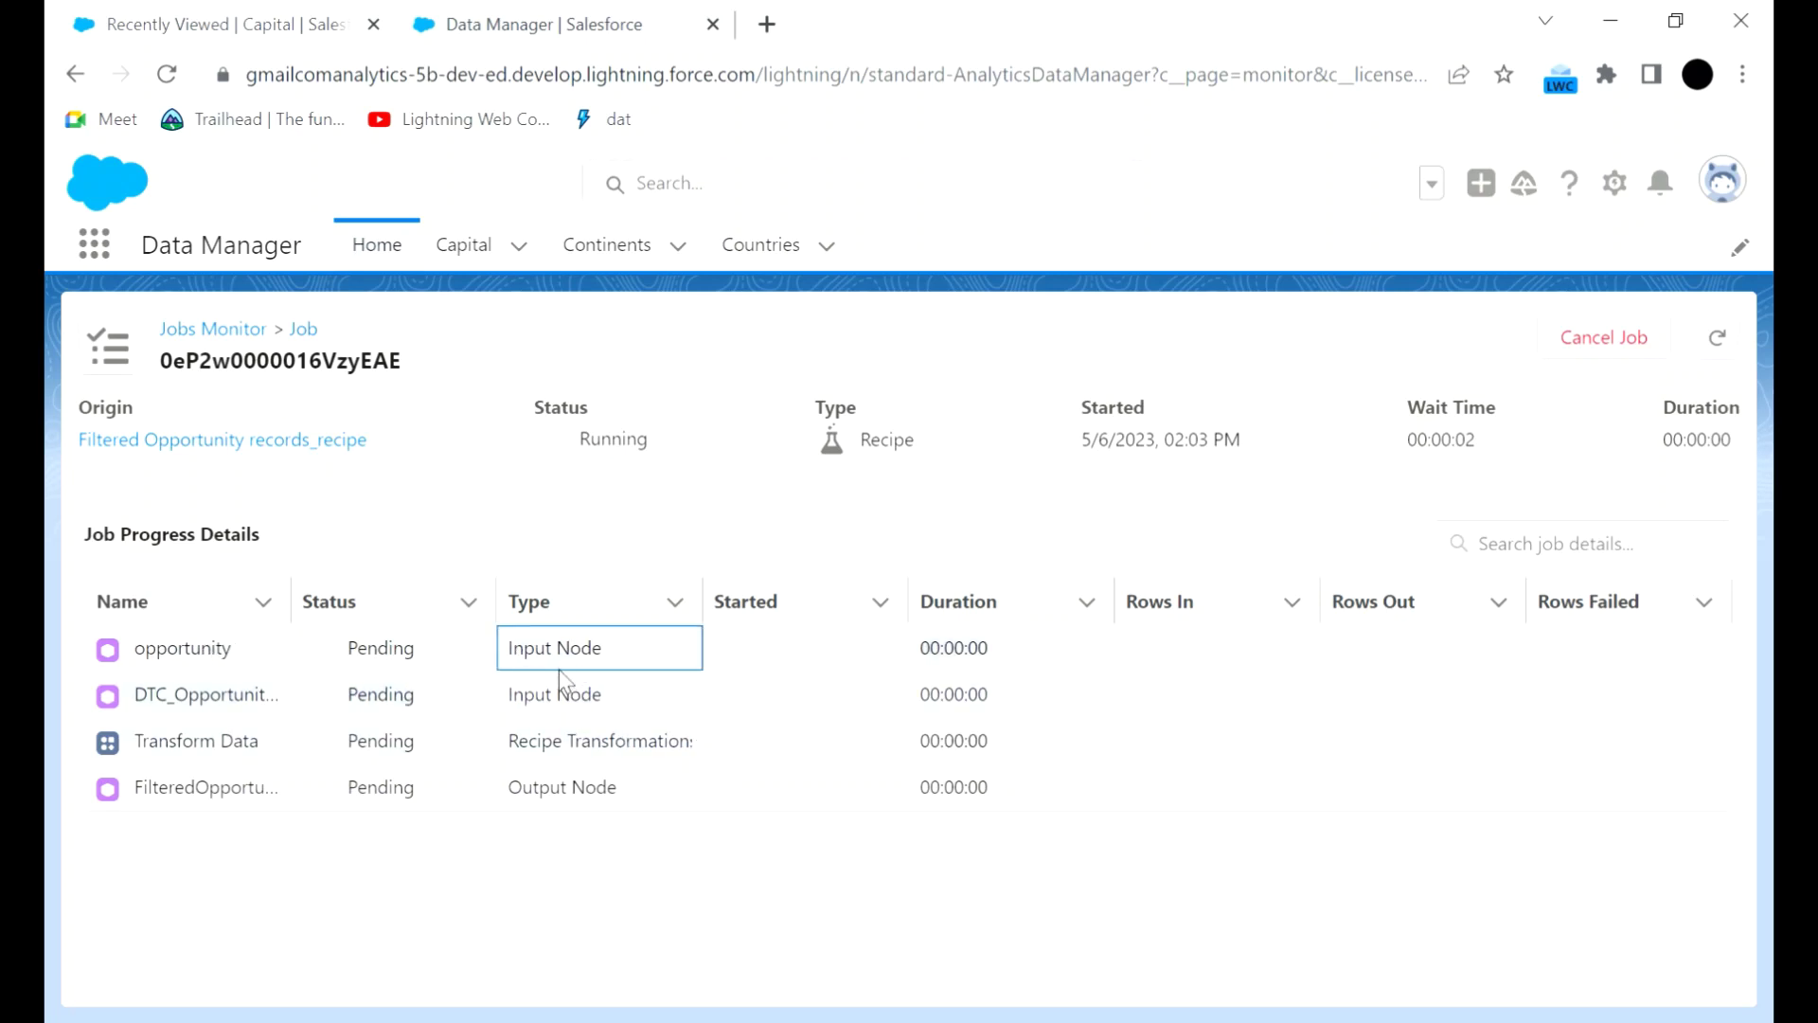
click(639, 793)
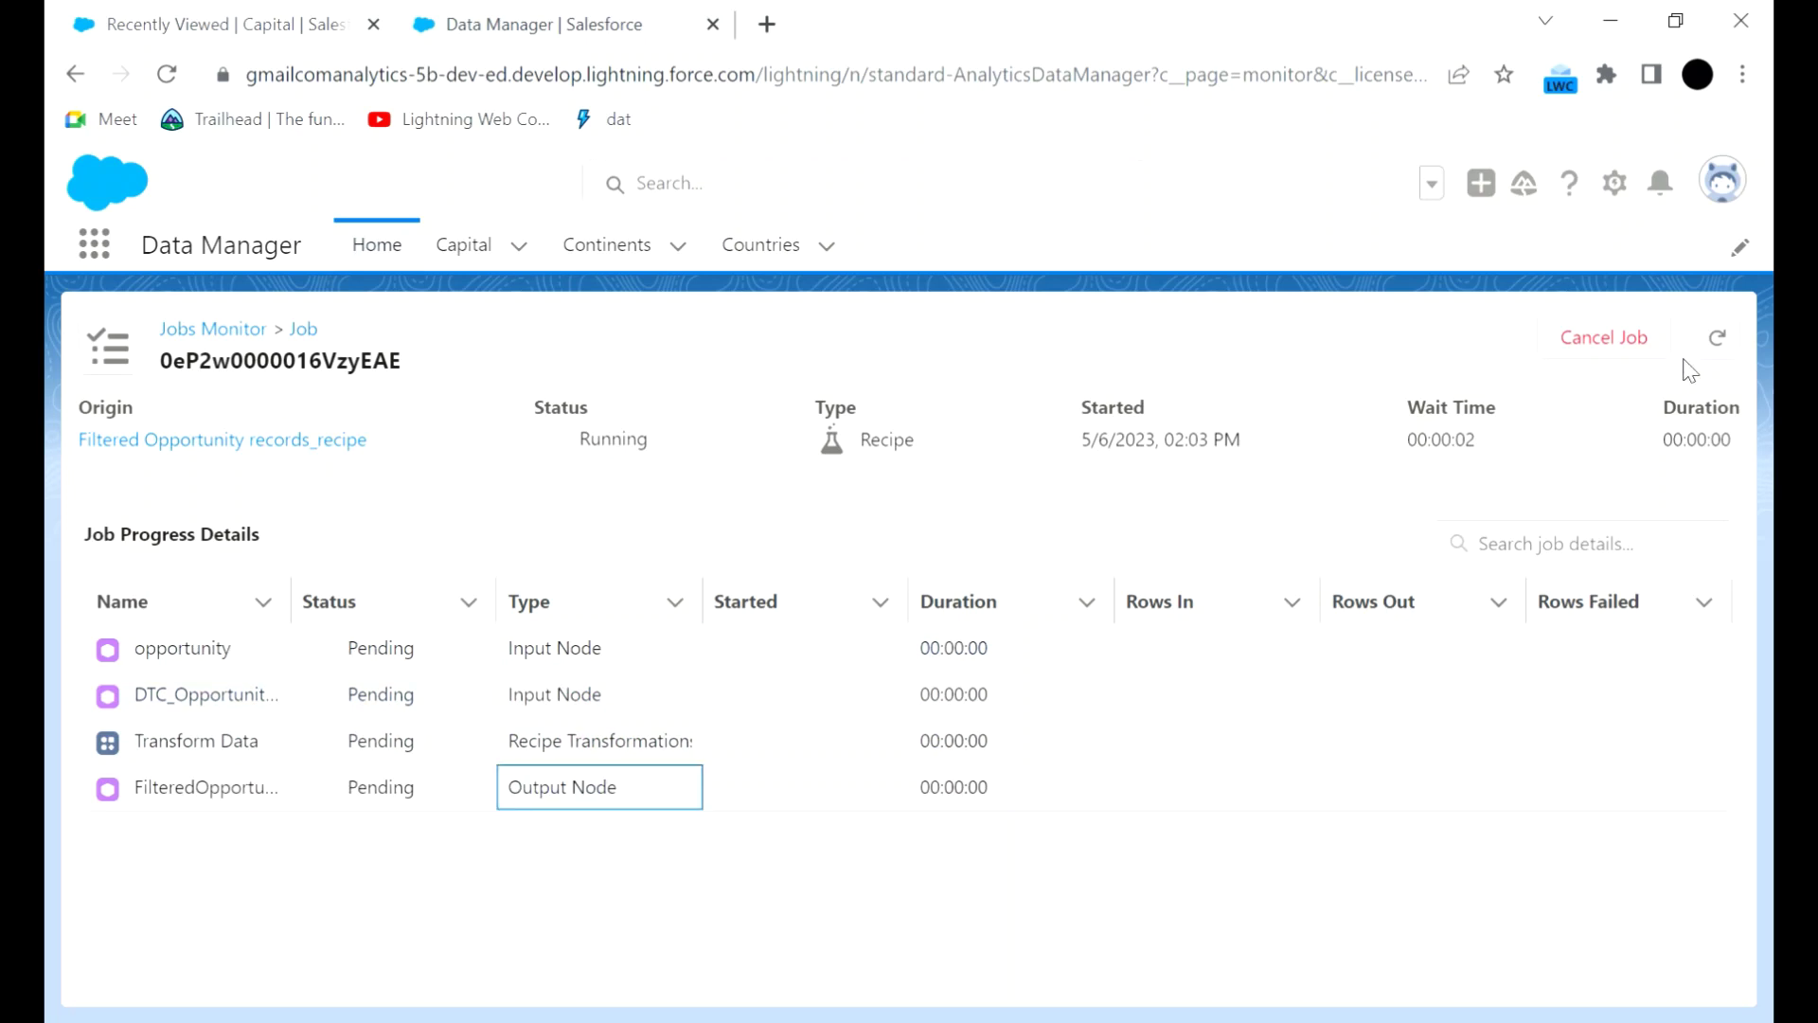
Step: Refresh the job progress details repeatedly until the recipe run finishes
click(1718, 338)
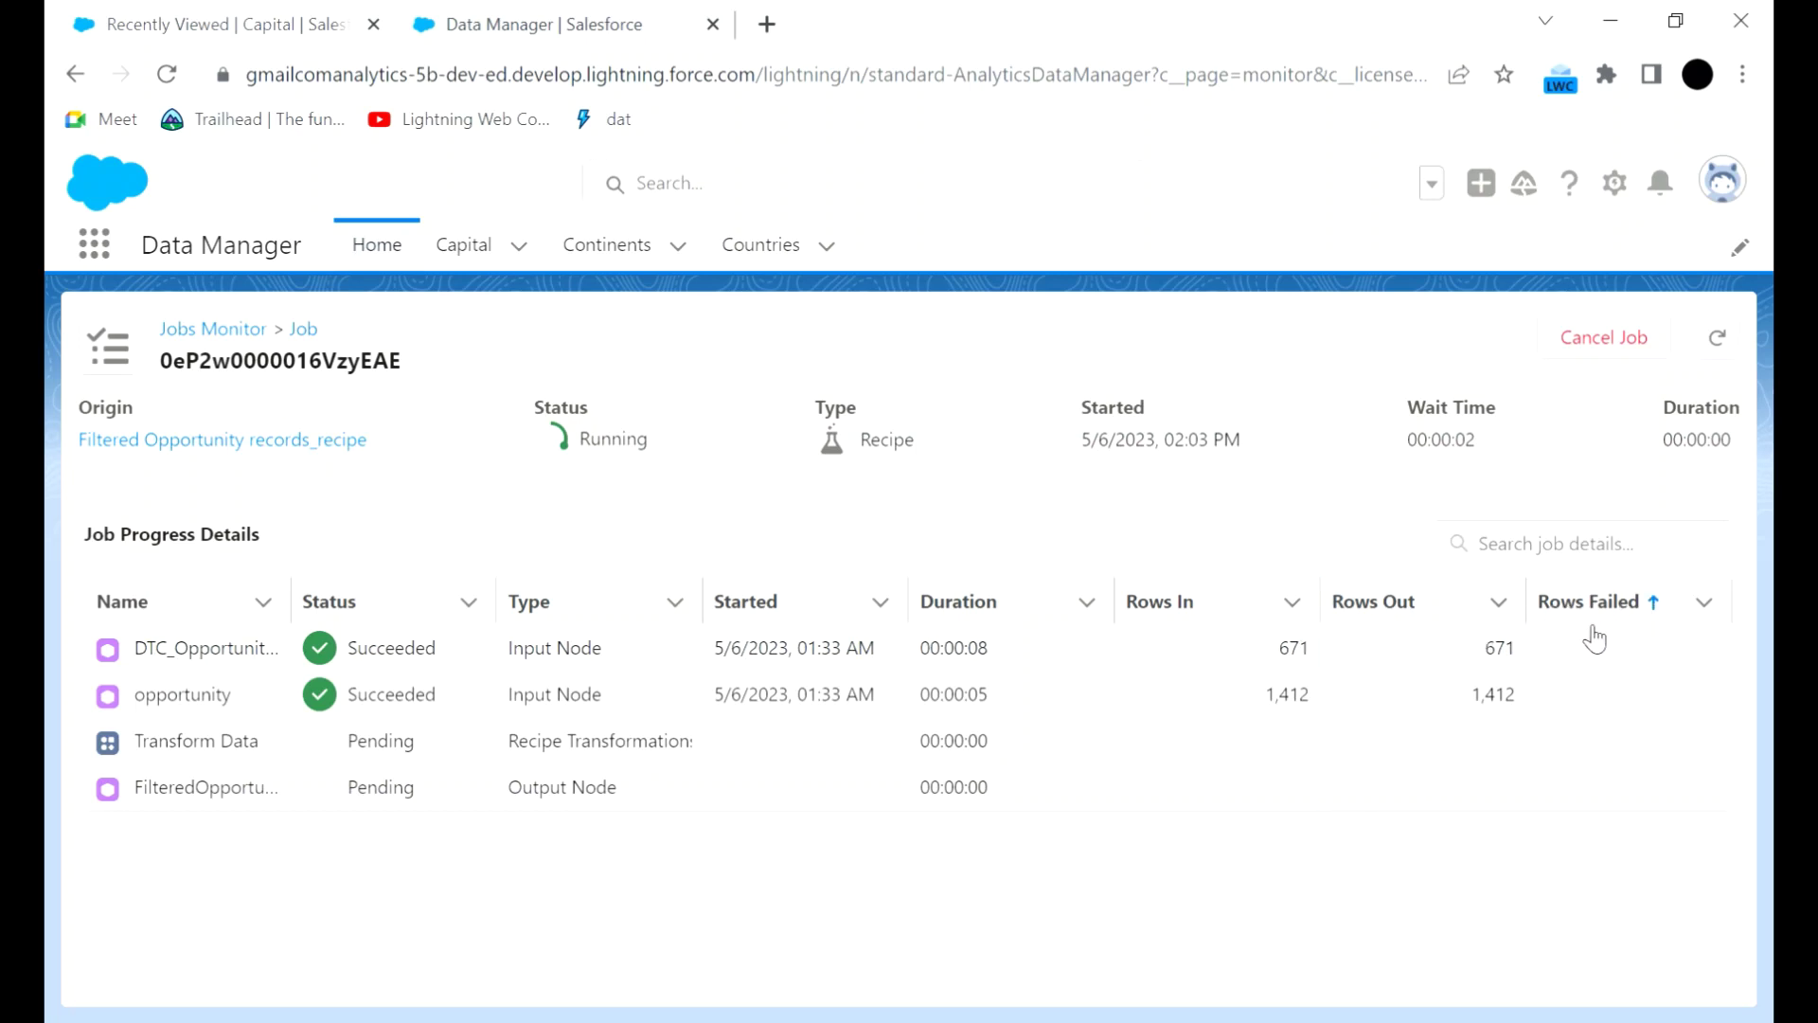
click(1718, 338)
click(1718, 339)
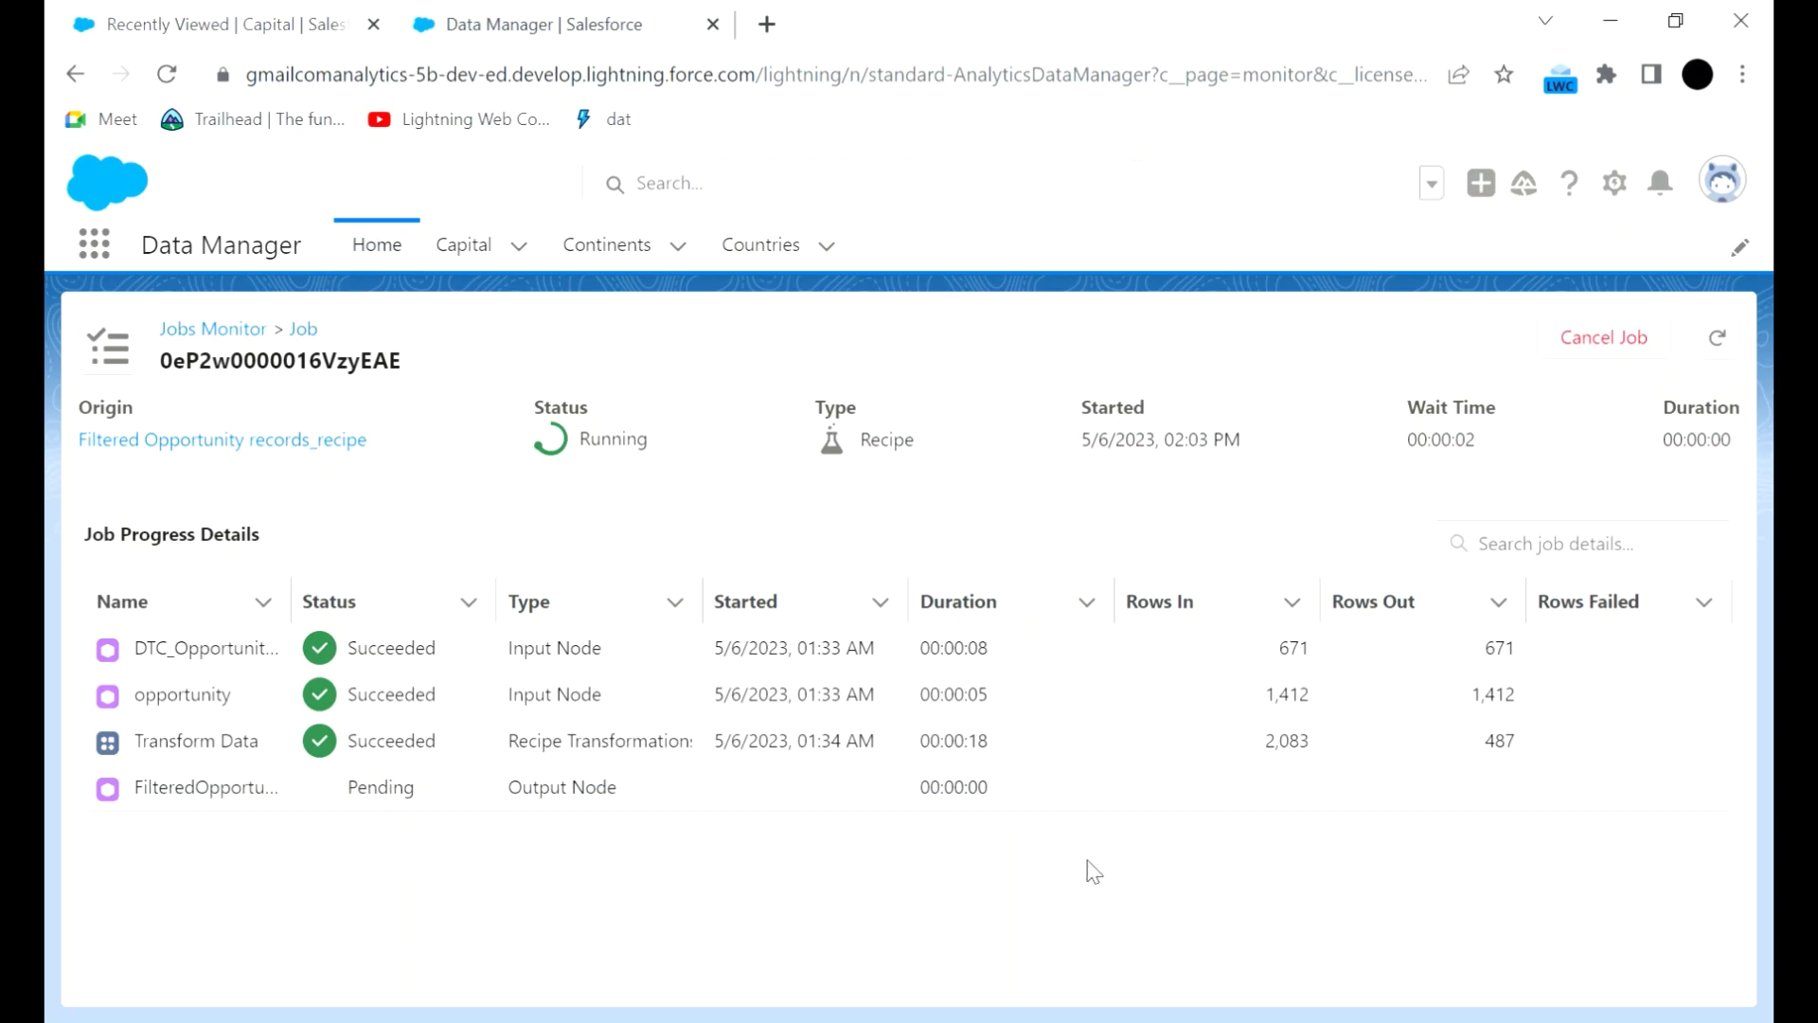
click(1719, 339)
click(1722, 339)
click(1723, 340)
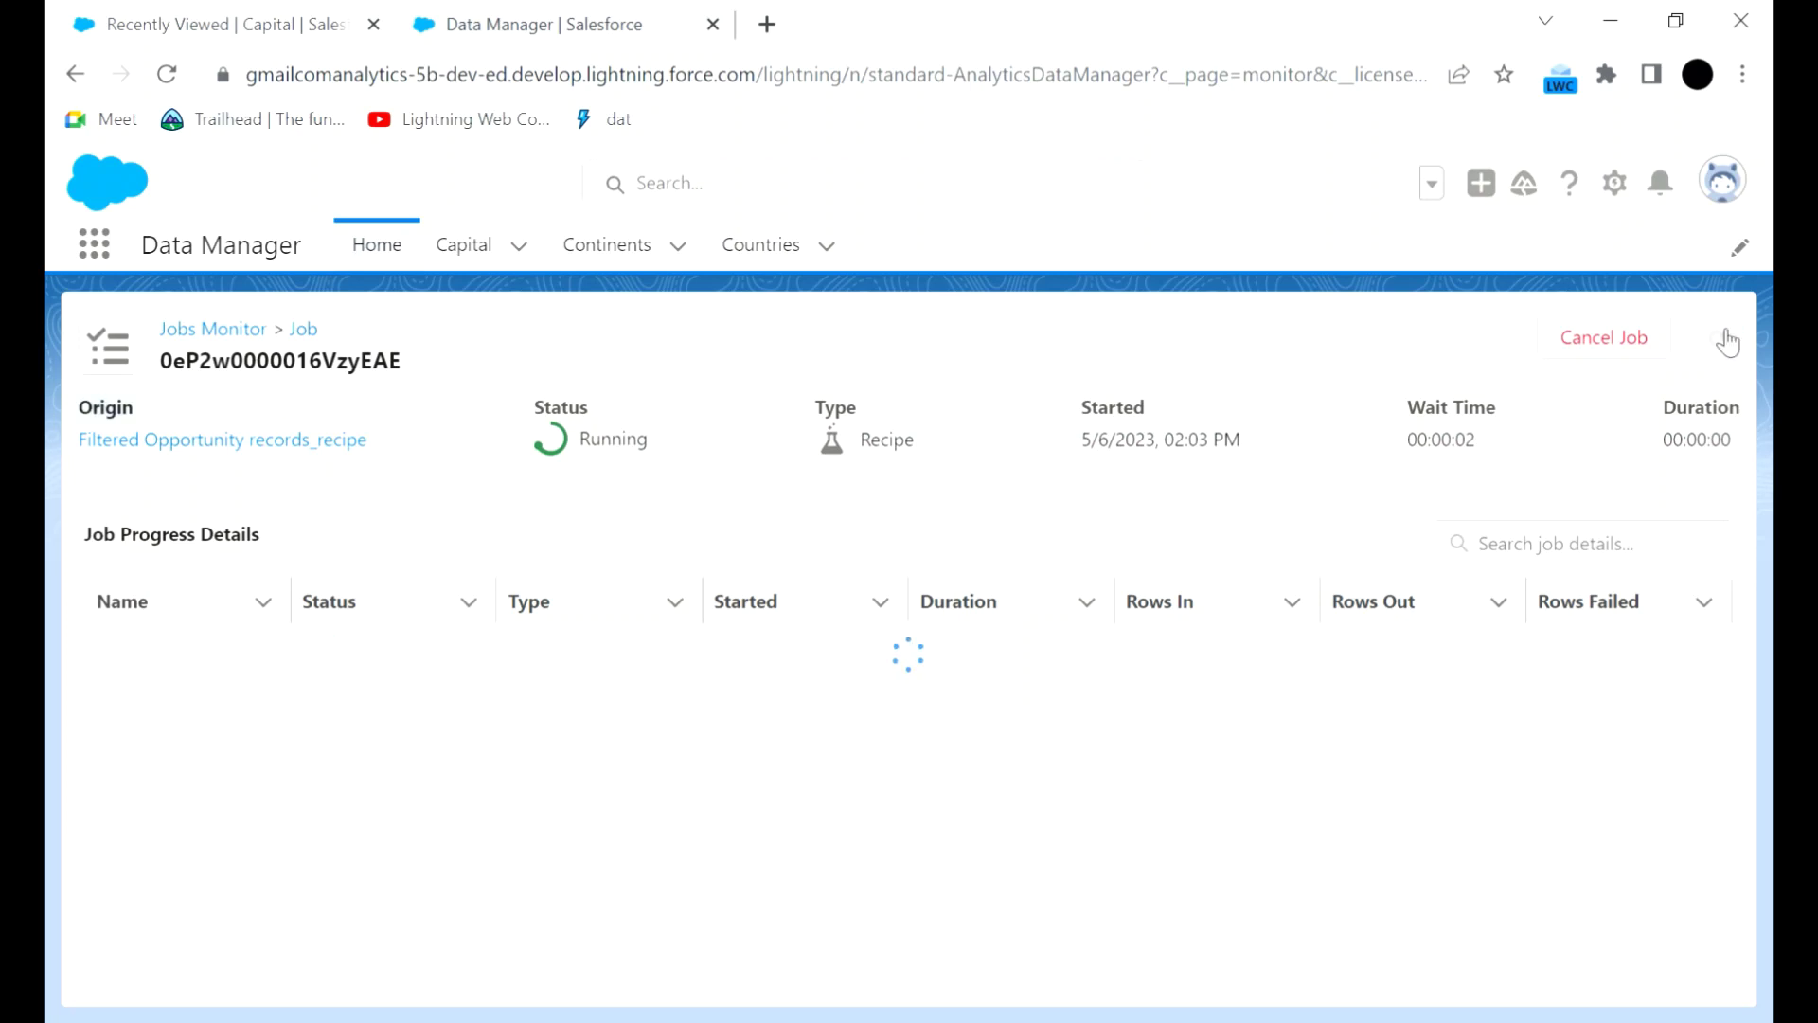
click(1723, 340)
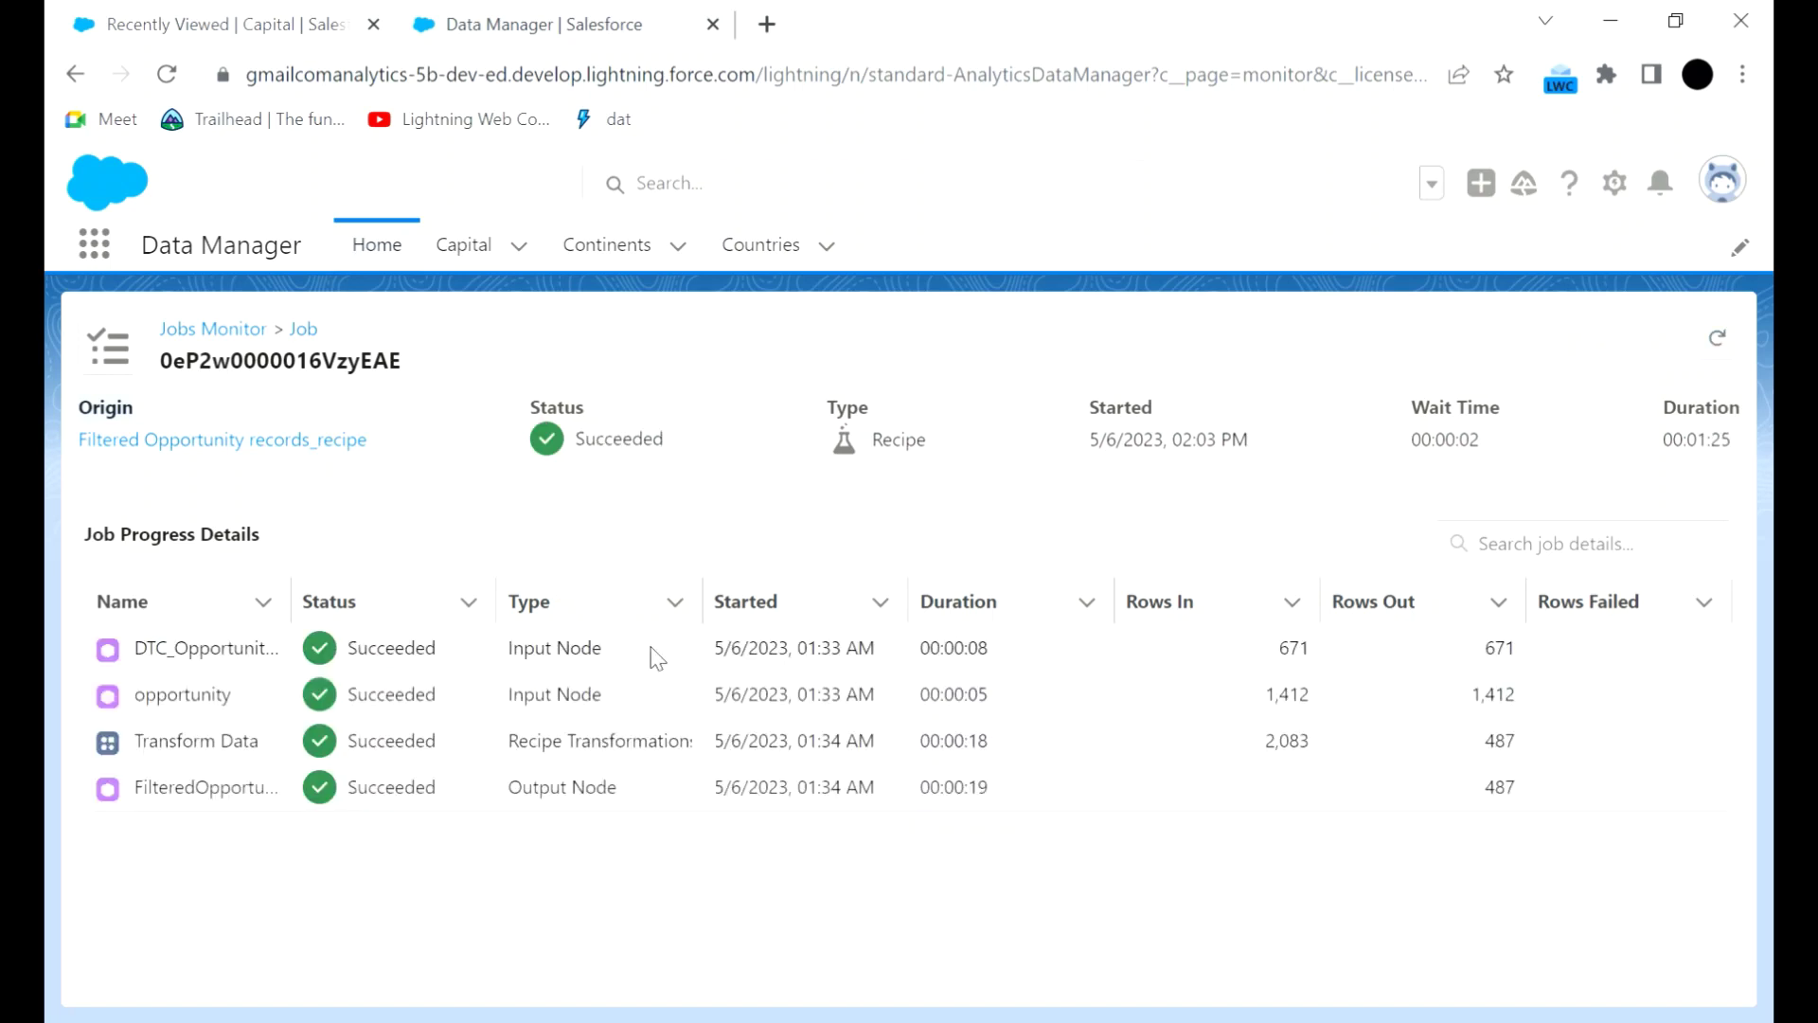
Step: Open the job's origin recipe in a new tab, and return to the Jobs Monitor list
click(242, 449)
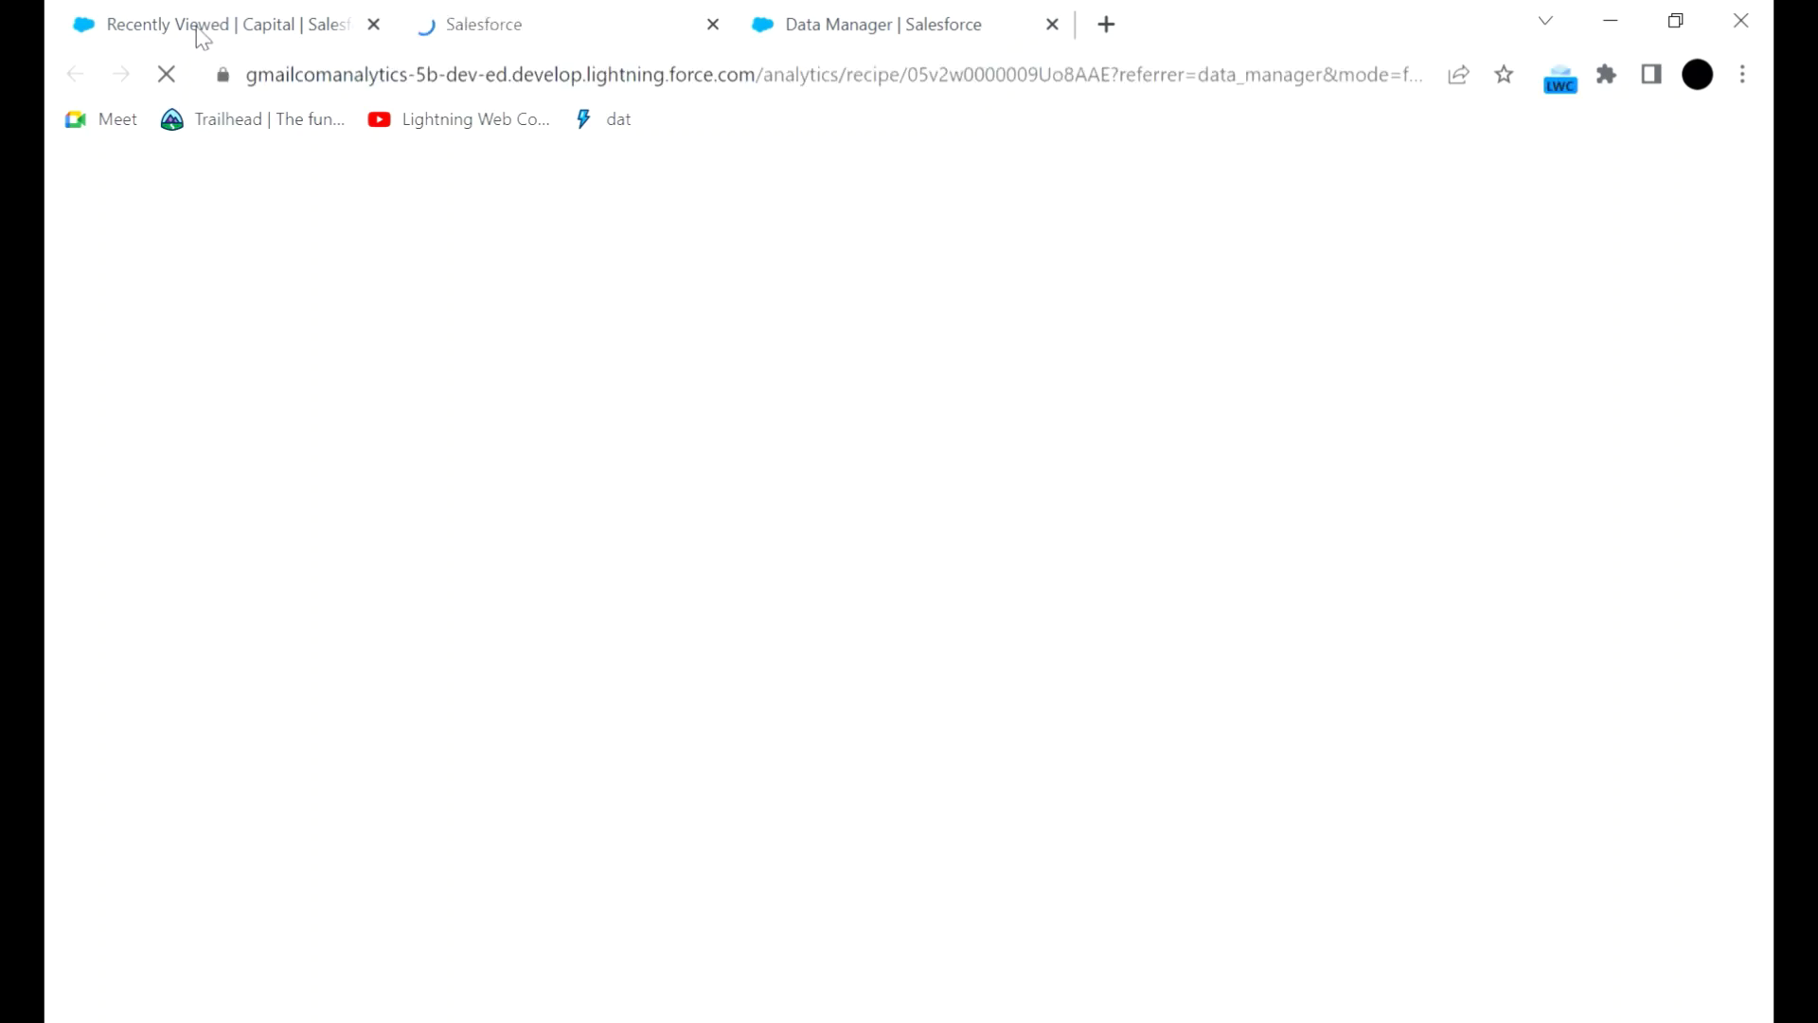
key(ctrl+Tab)
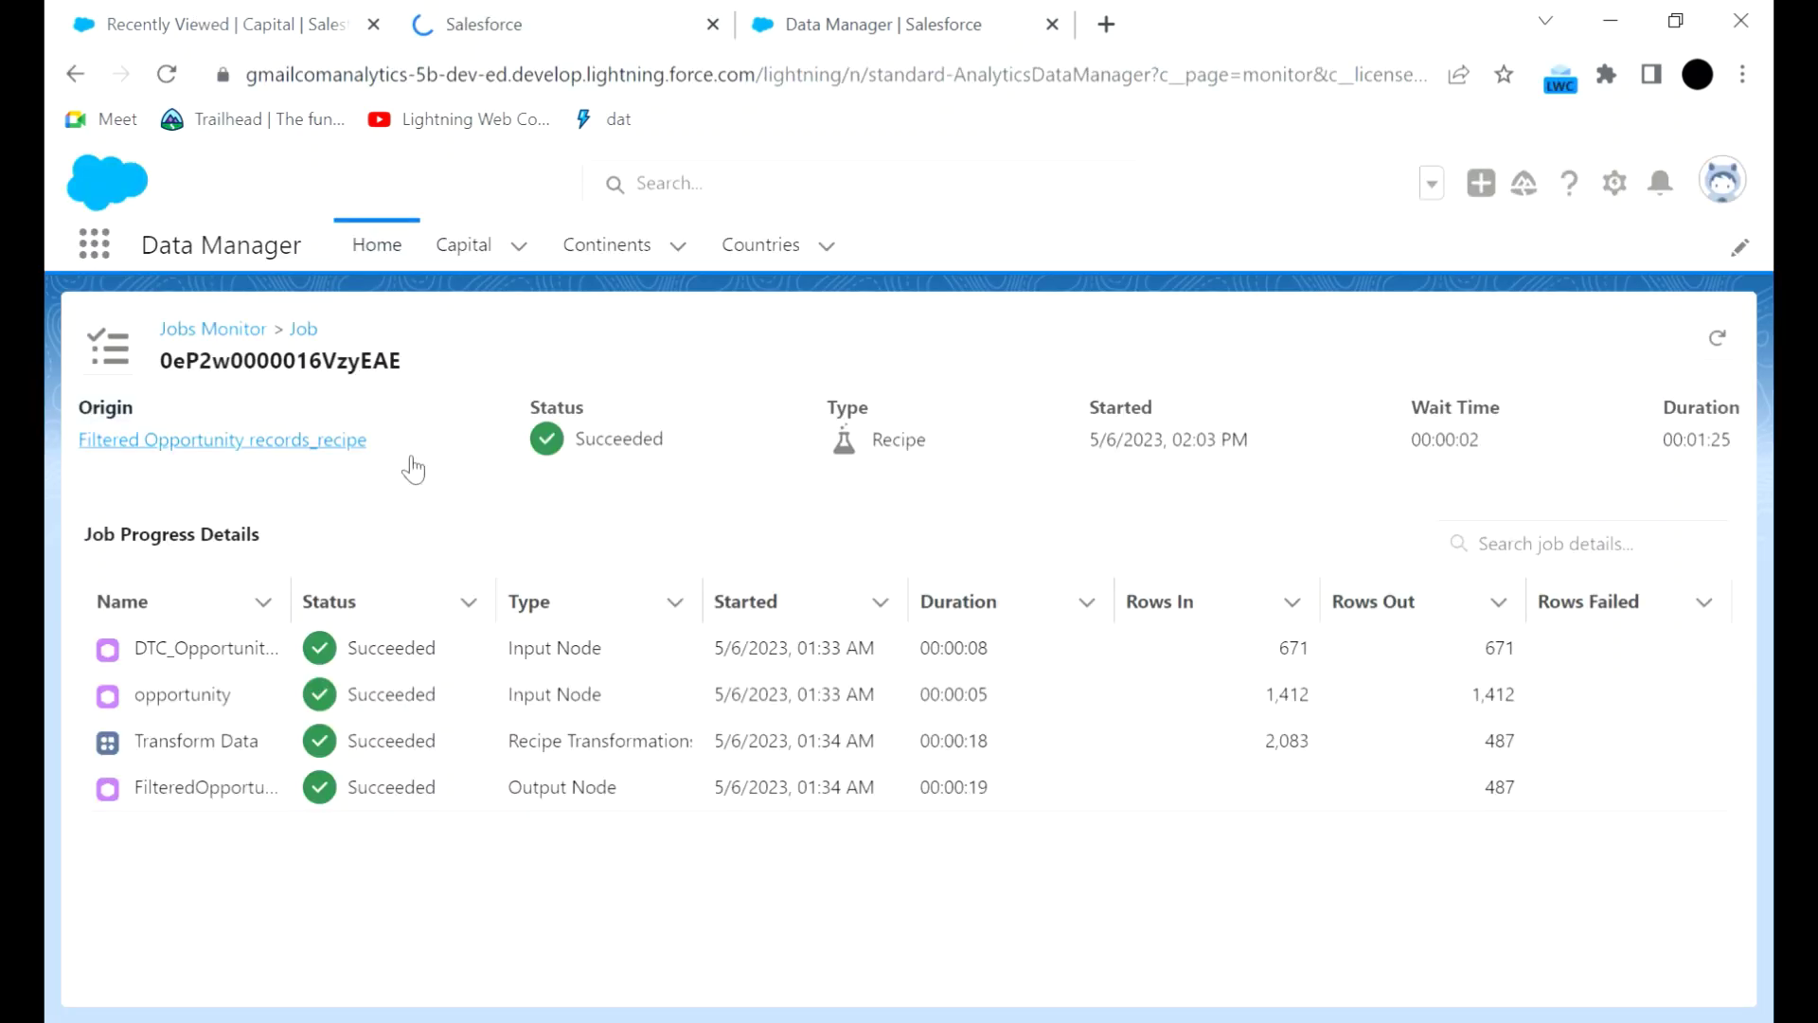
click(212, 331)
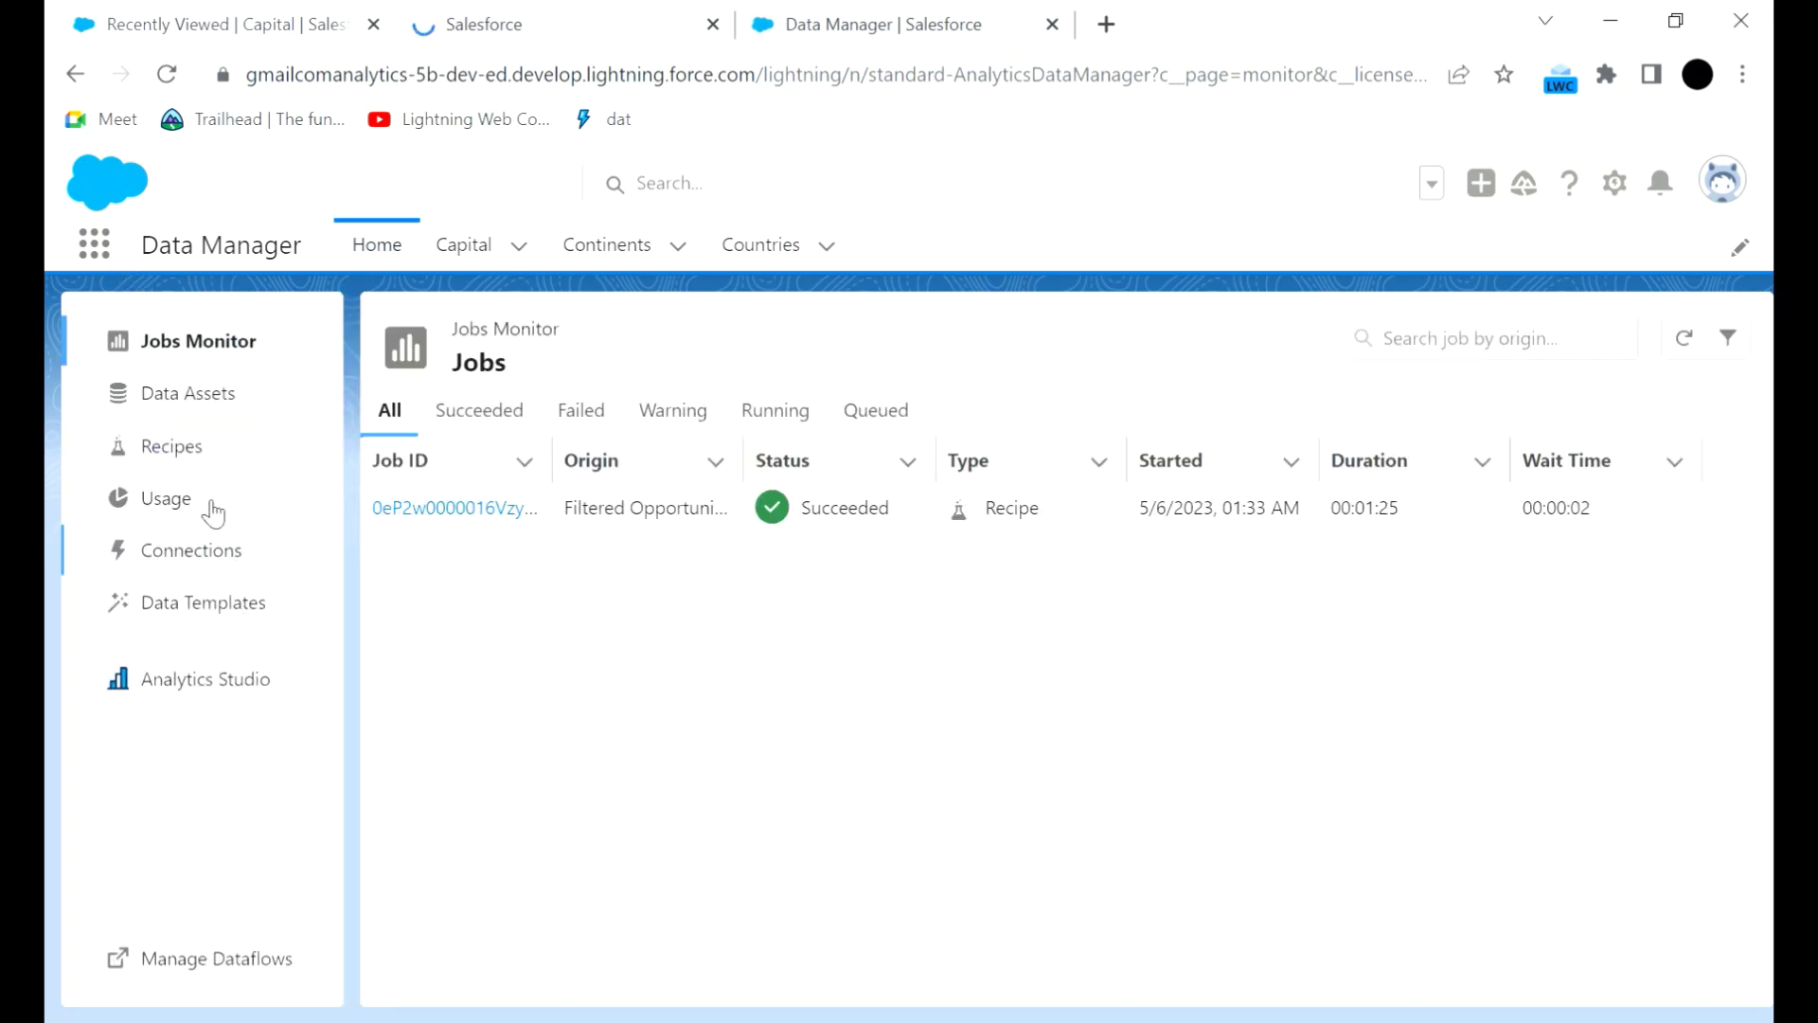
Step: Search the data assets for datasets named "filtered" and widen the Title column to read the full name
click(210, 402)
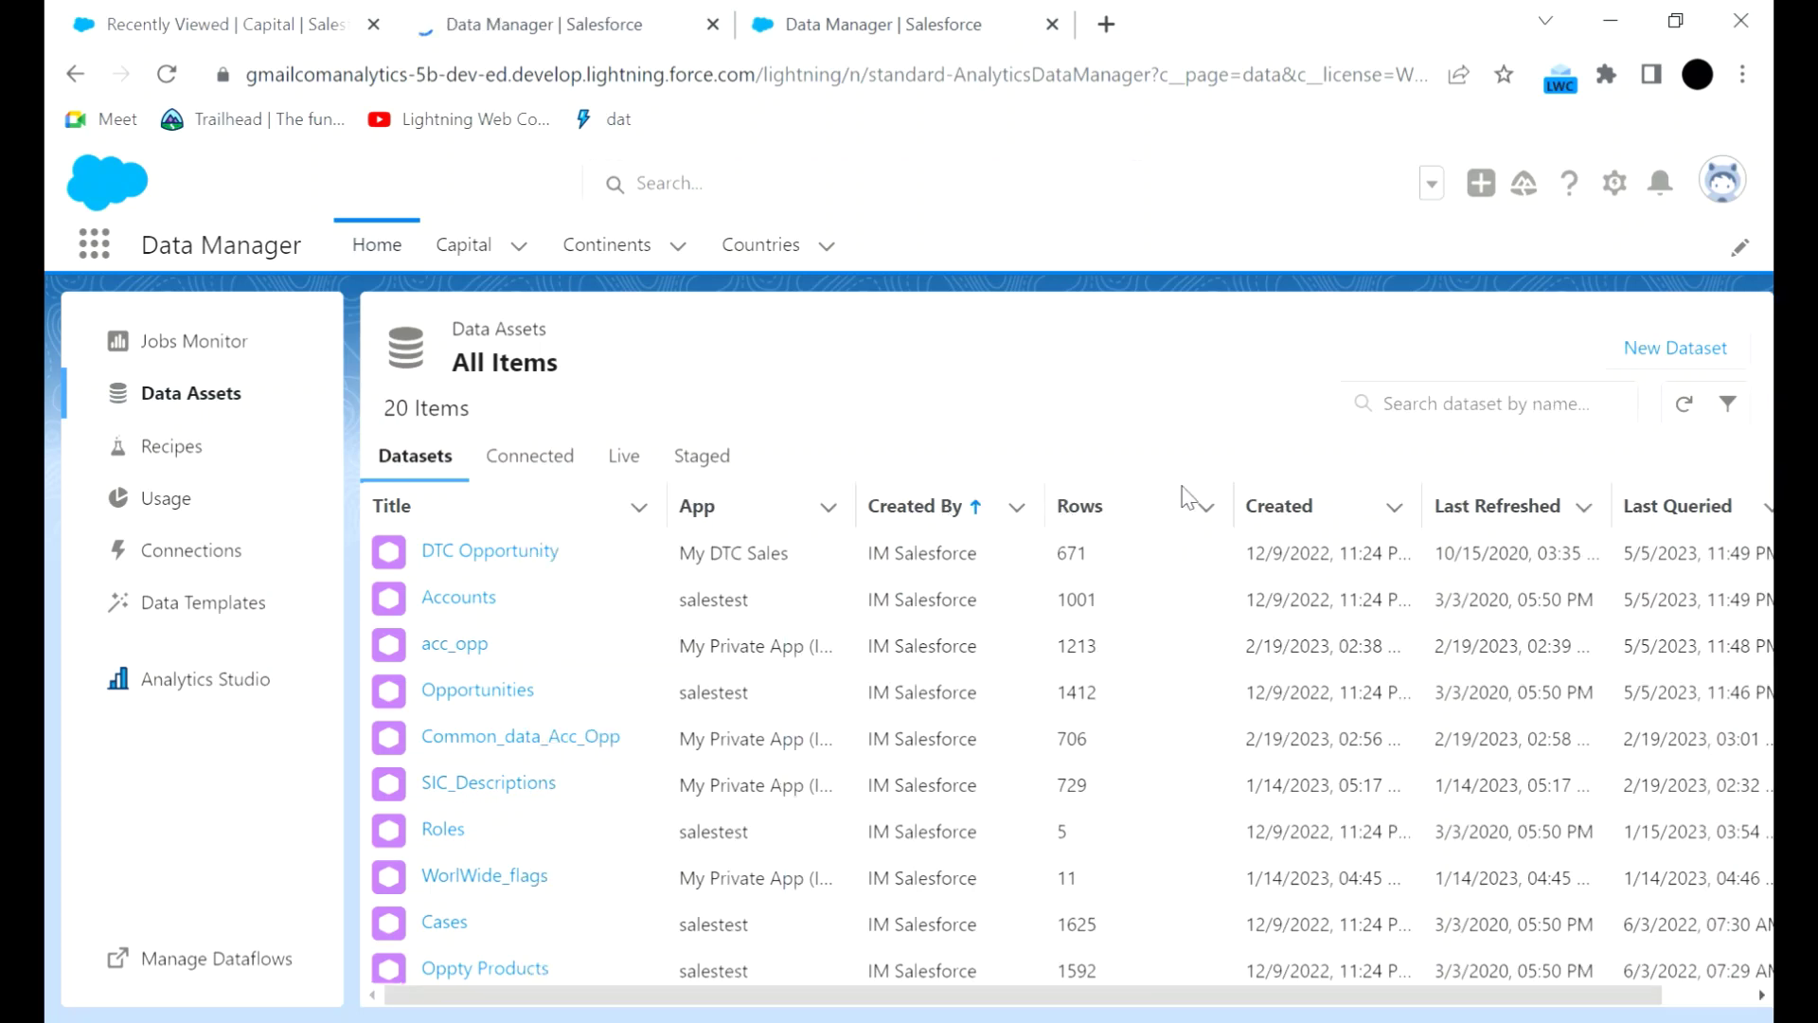
click(1411, 416)
text(fil)
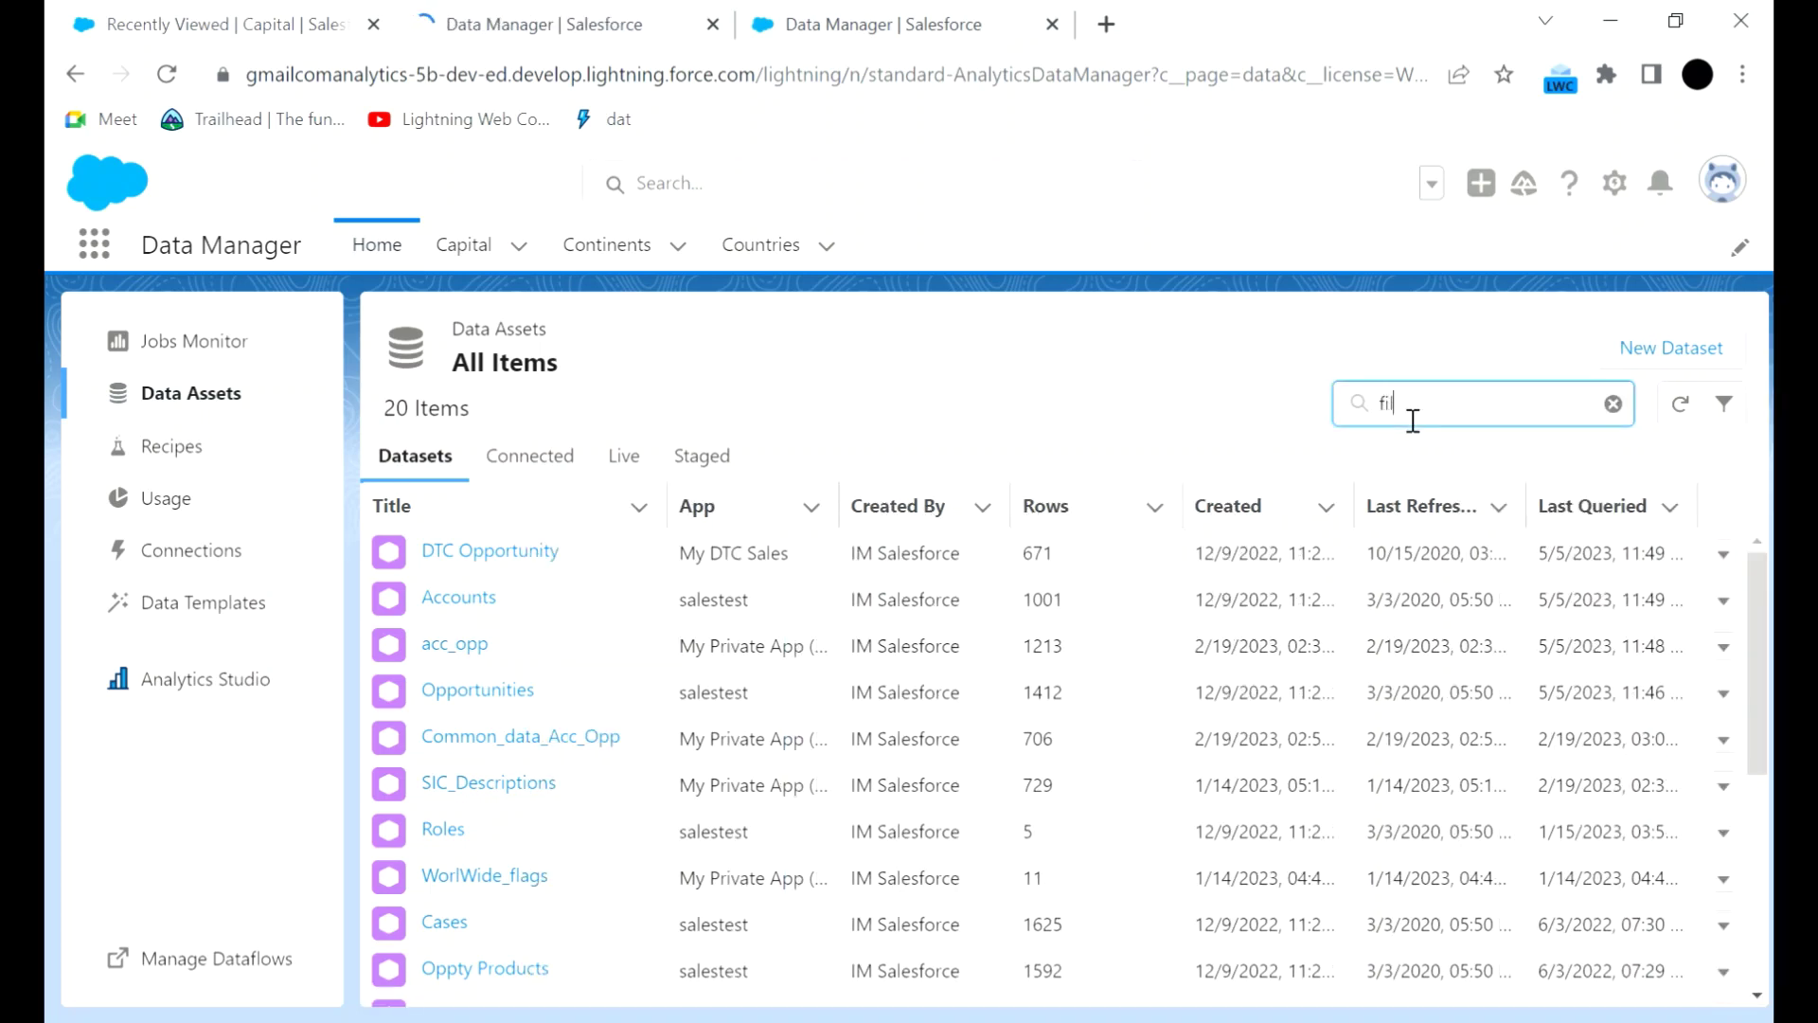
text(tered)
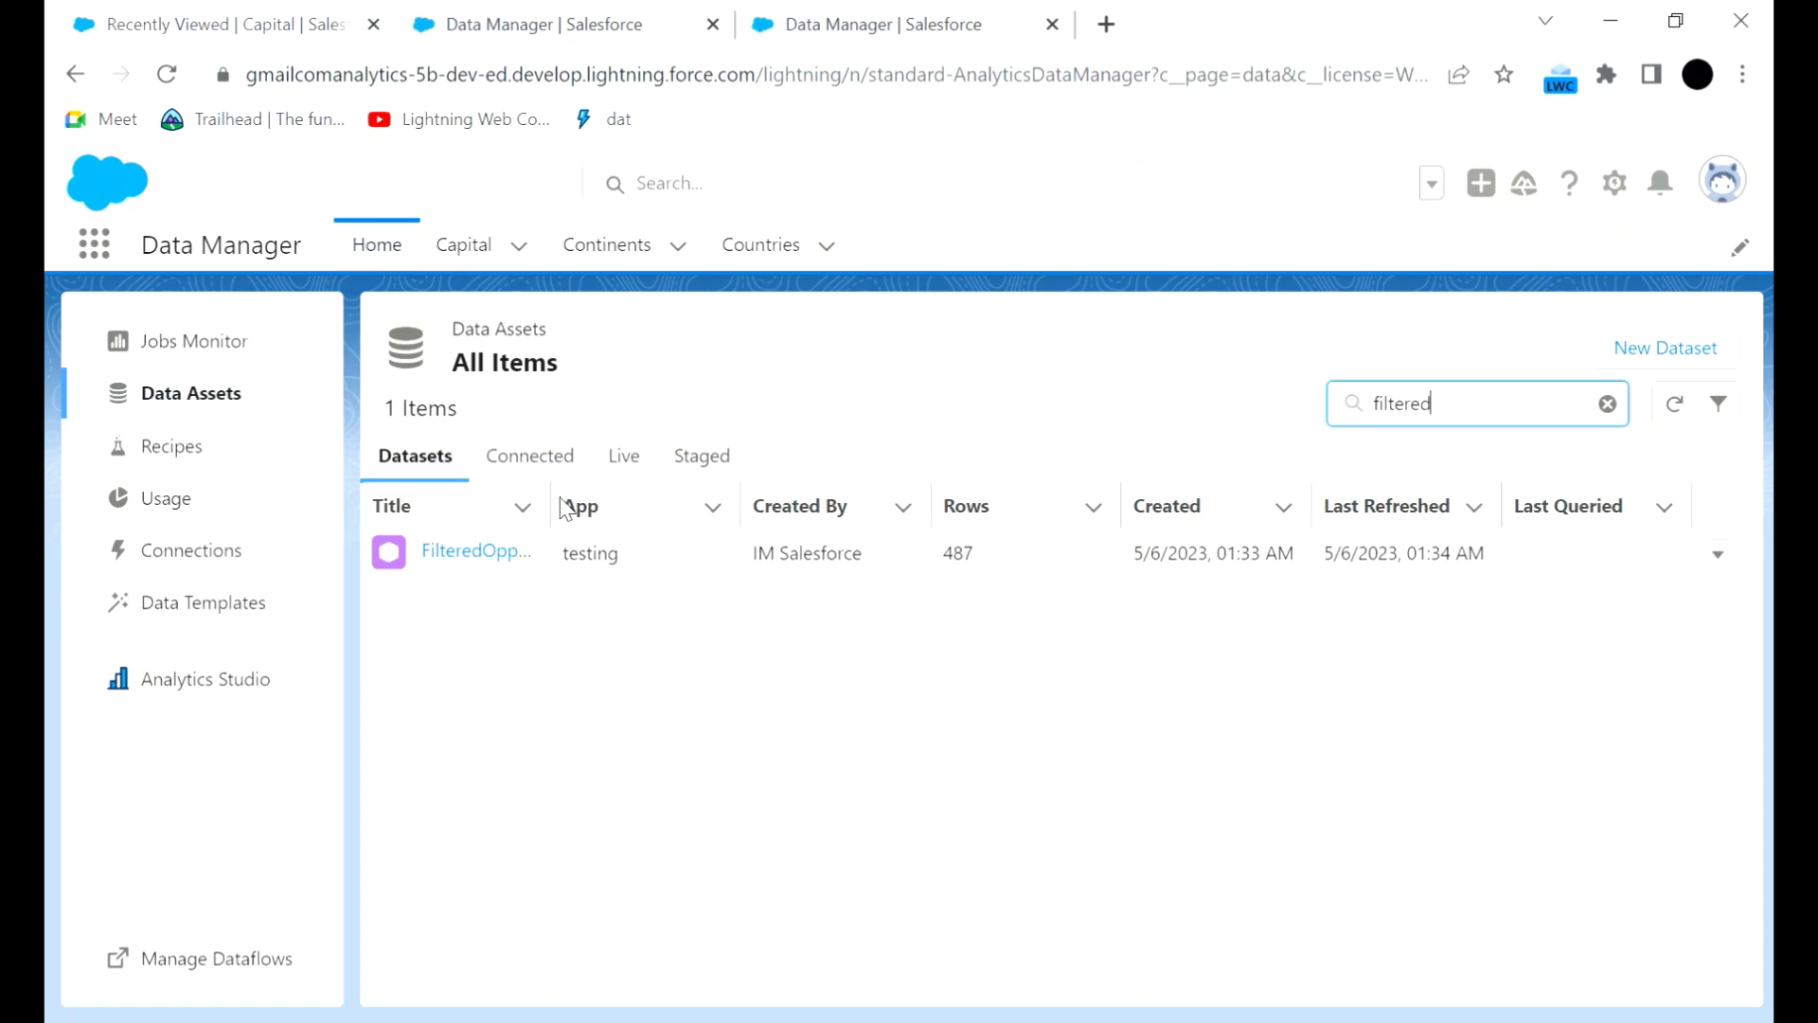
drag(553, 506, 650, 517)
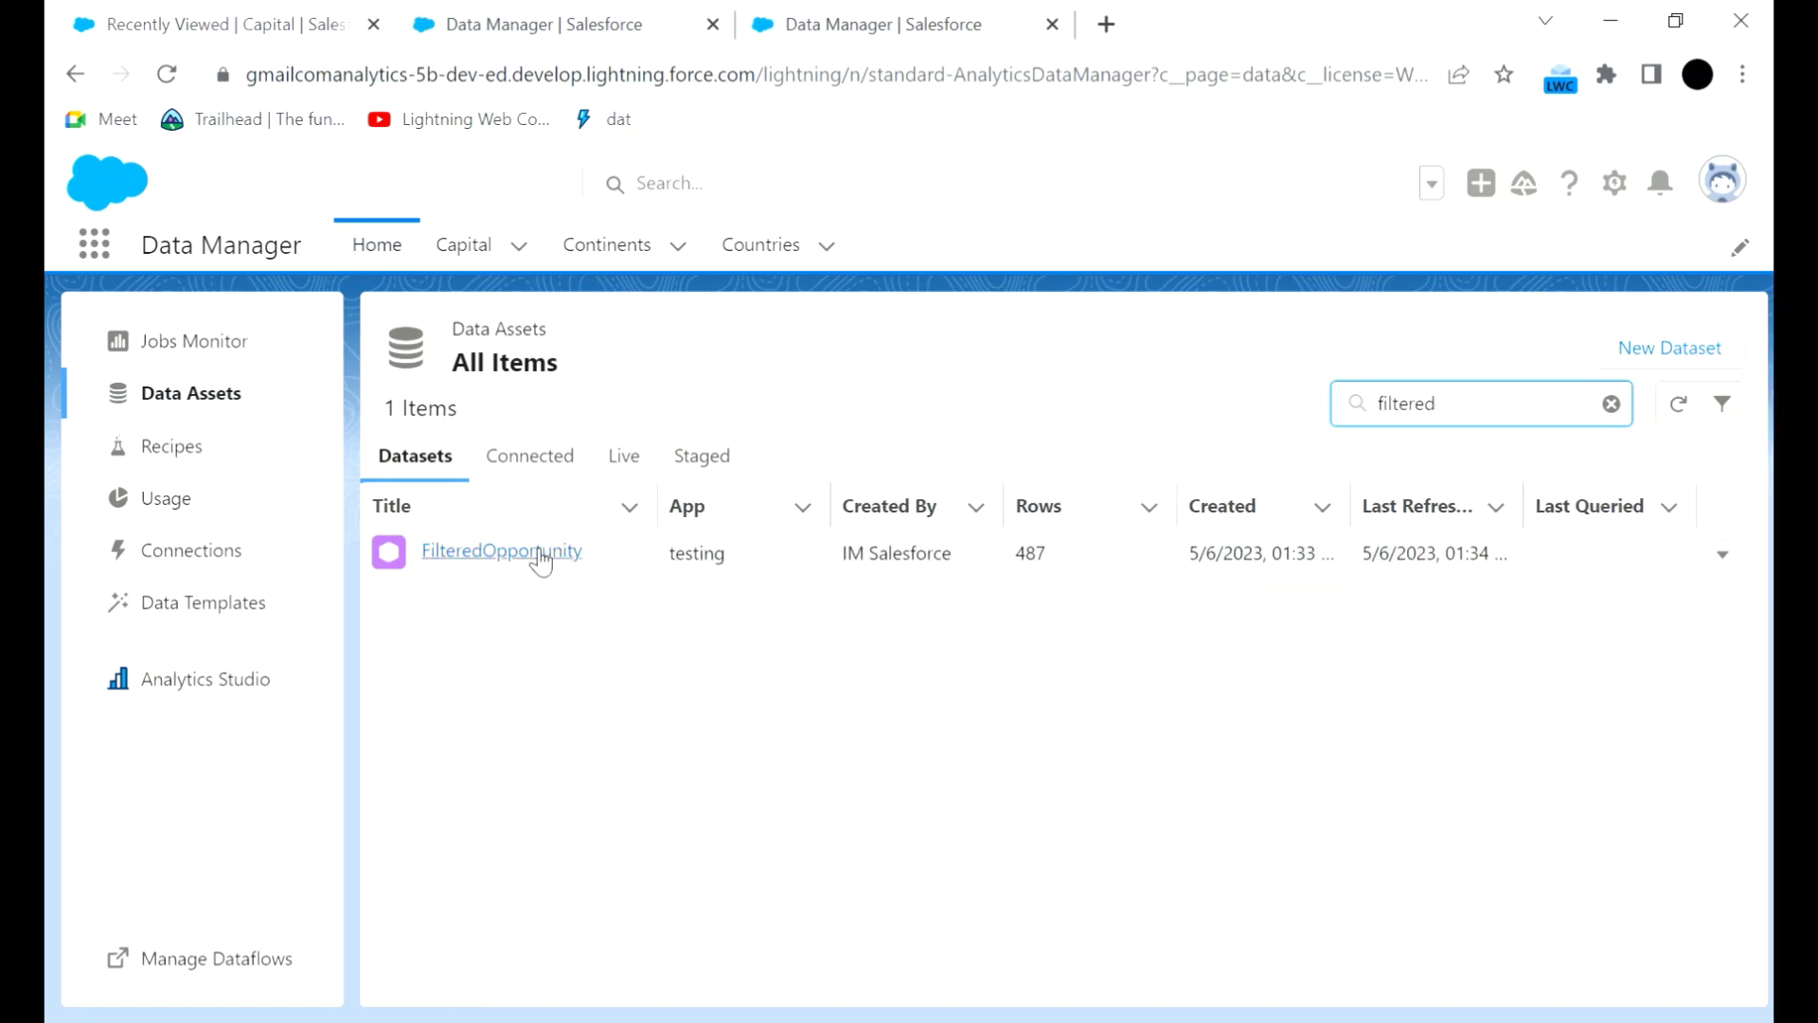
Step: Check the saved recipe in its browser tab, and open the FilteredOpportunity dataset's details from the data assets
click(568, 7)
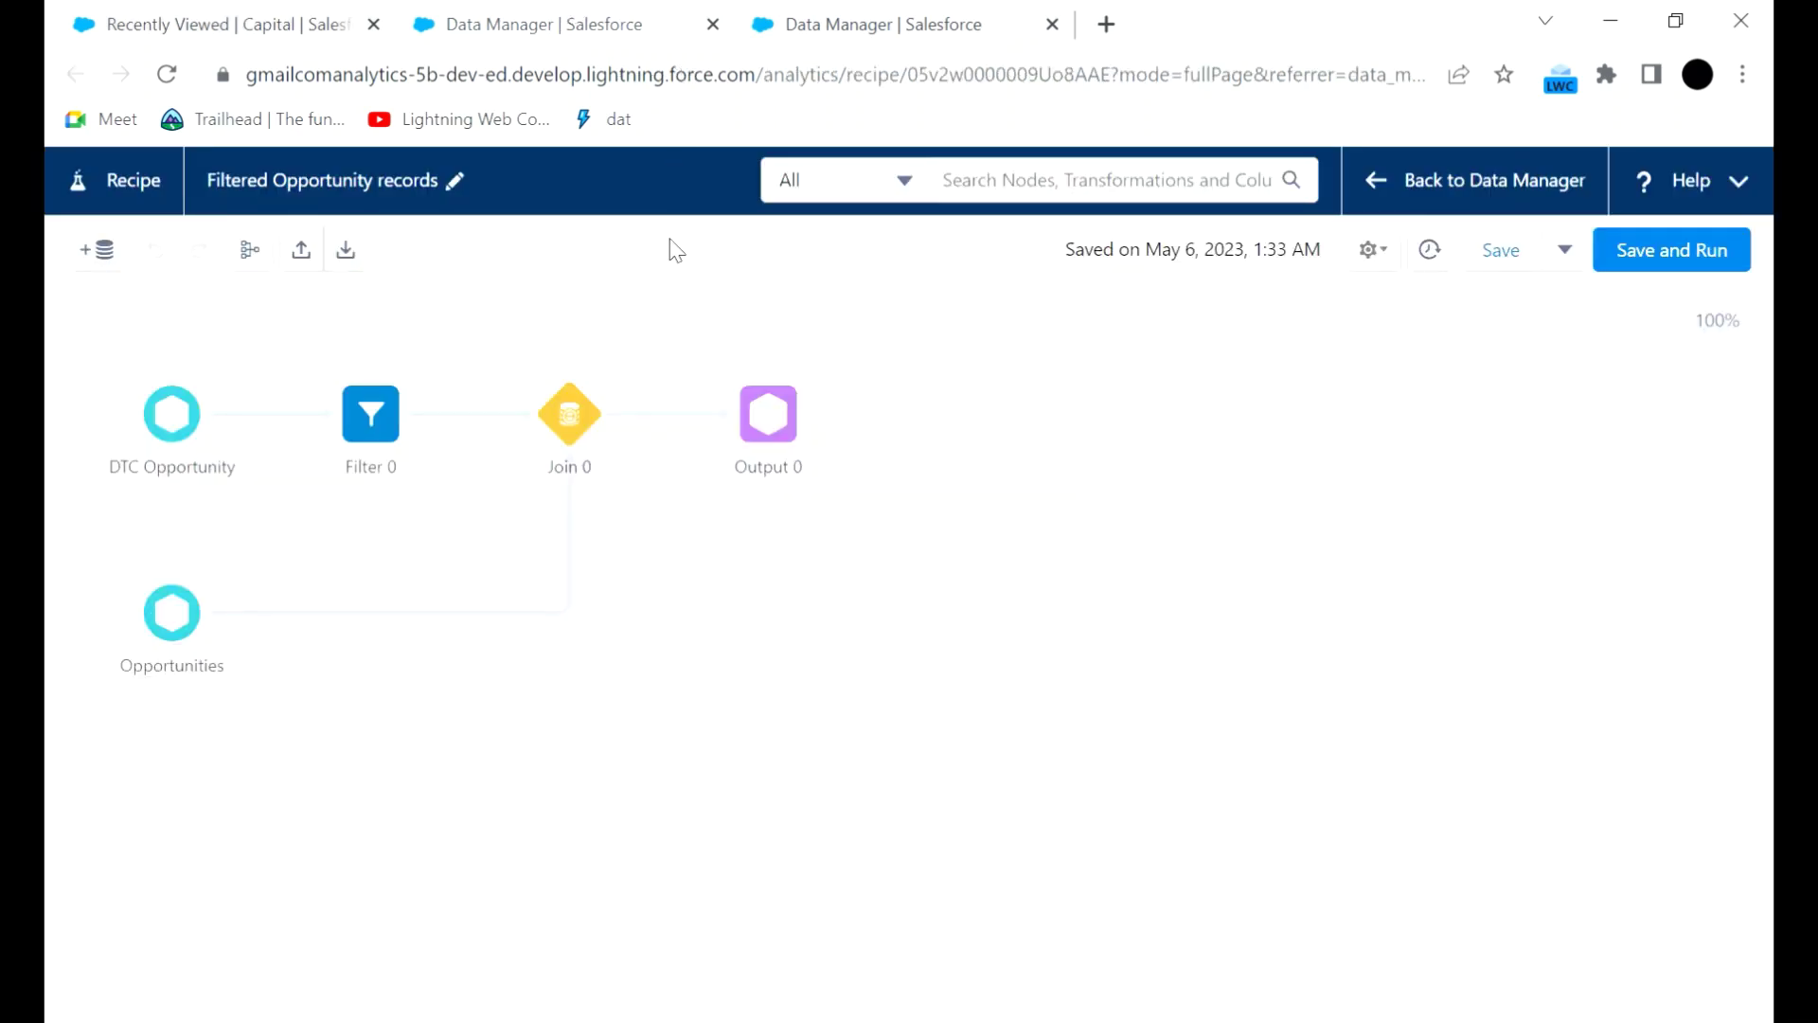
click(333, 11)
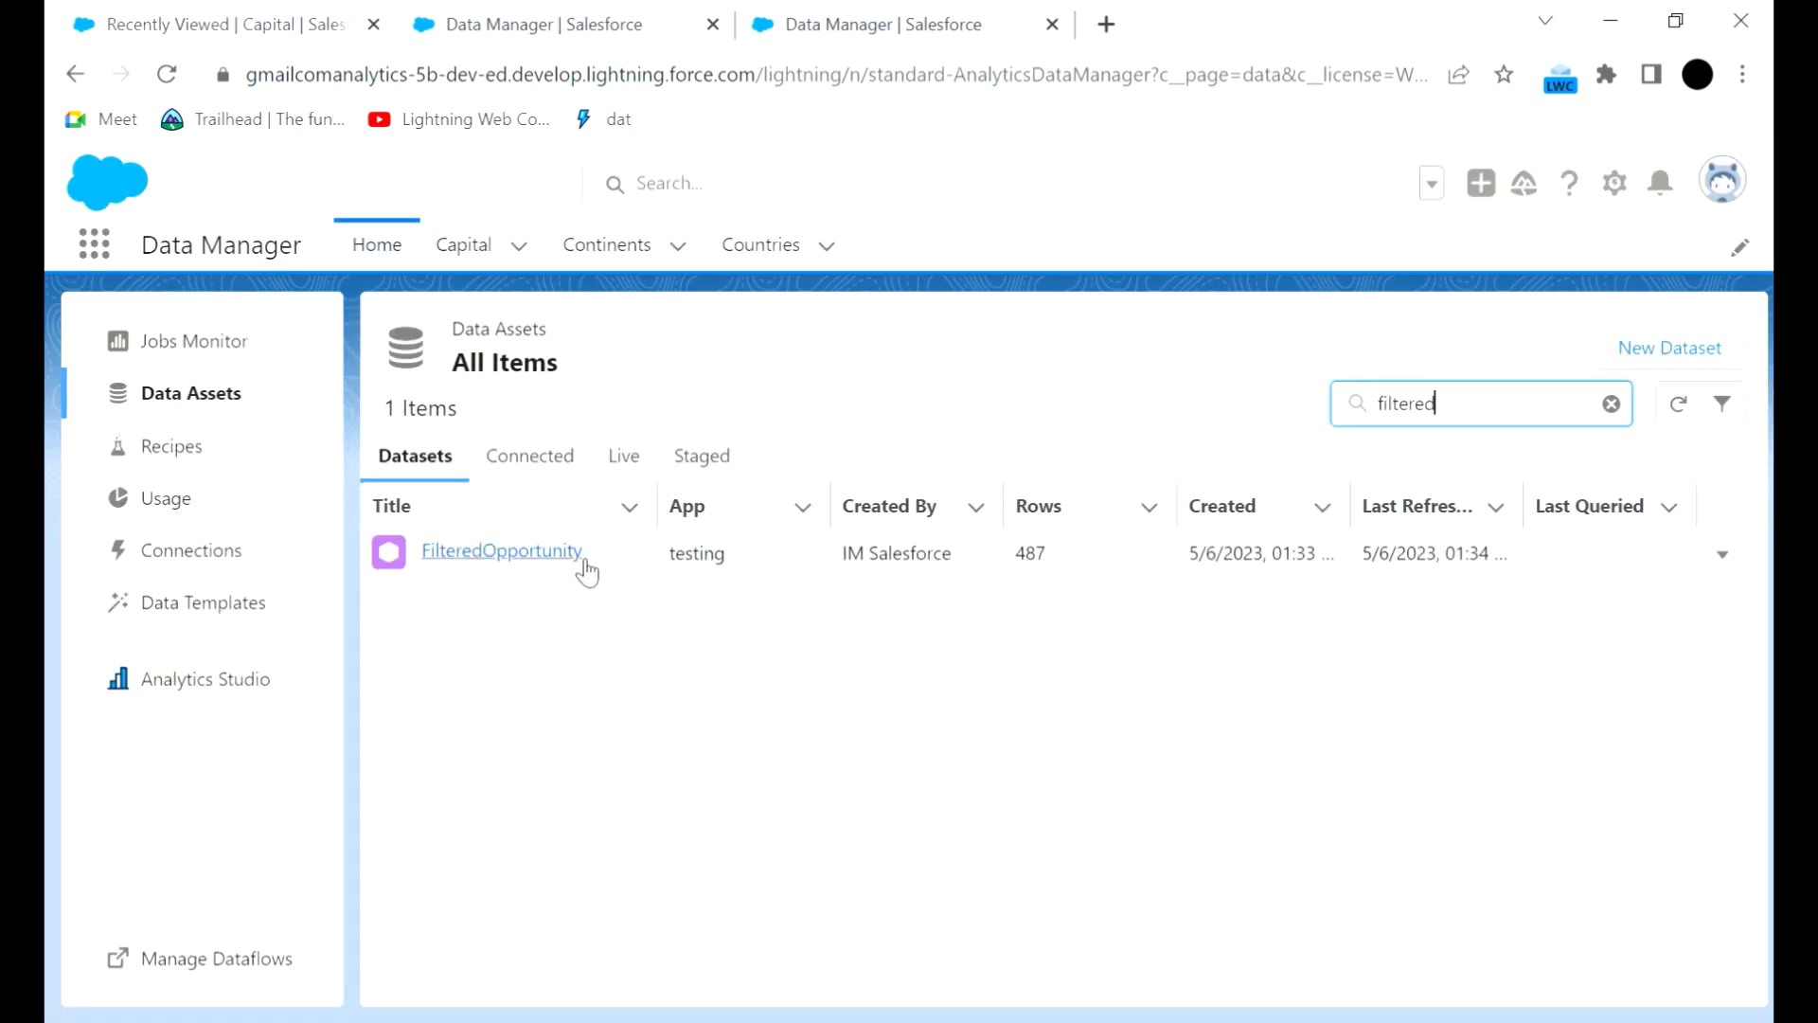
click(554, 553)
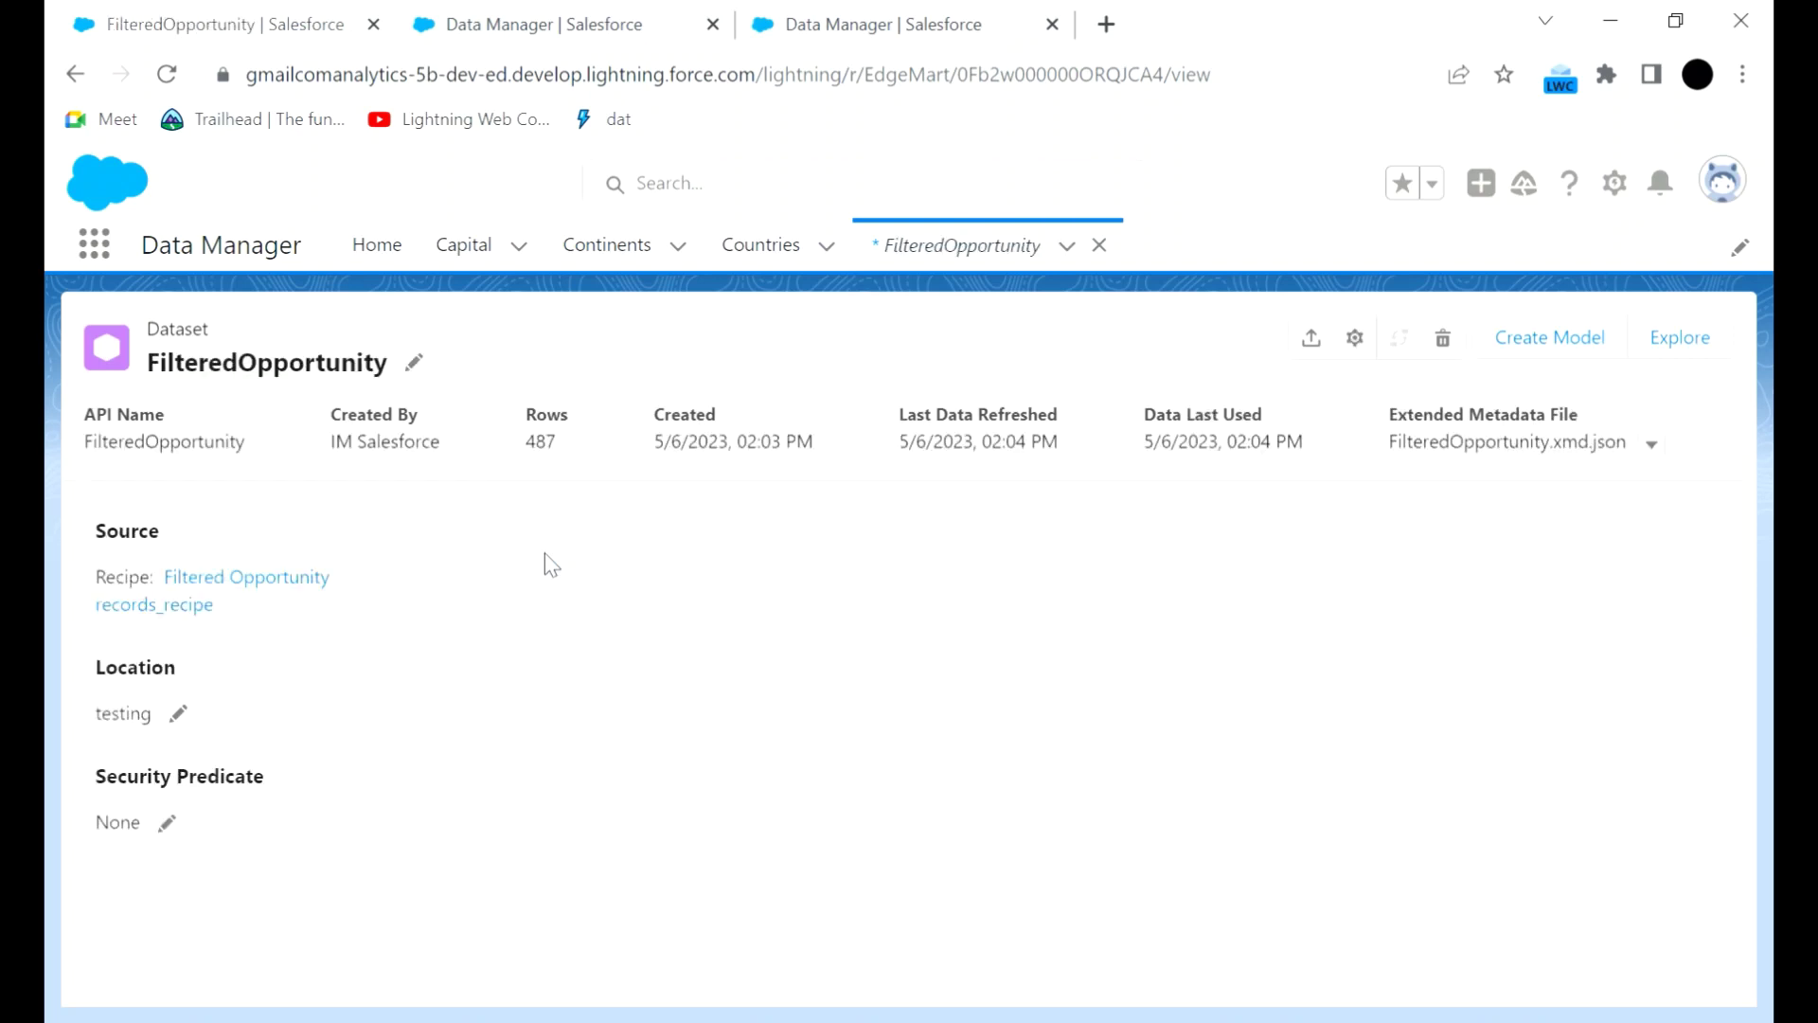
Step: Explore the FilteredOpportunity dataset in a new lens and return to the dataset's details page
click(1678, 339)
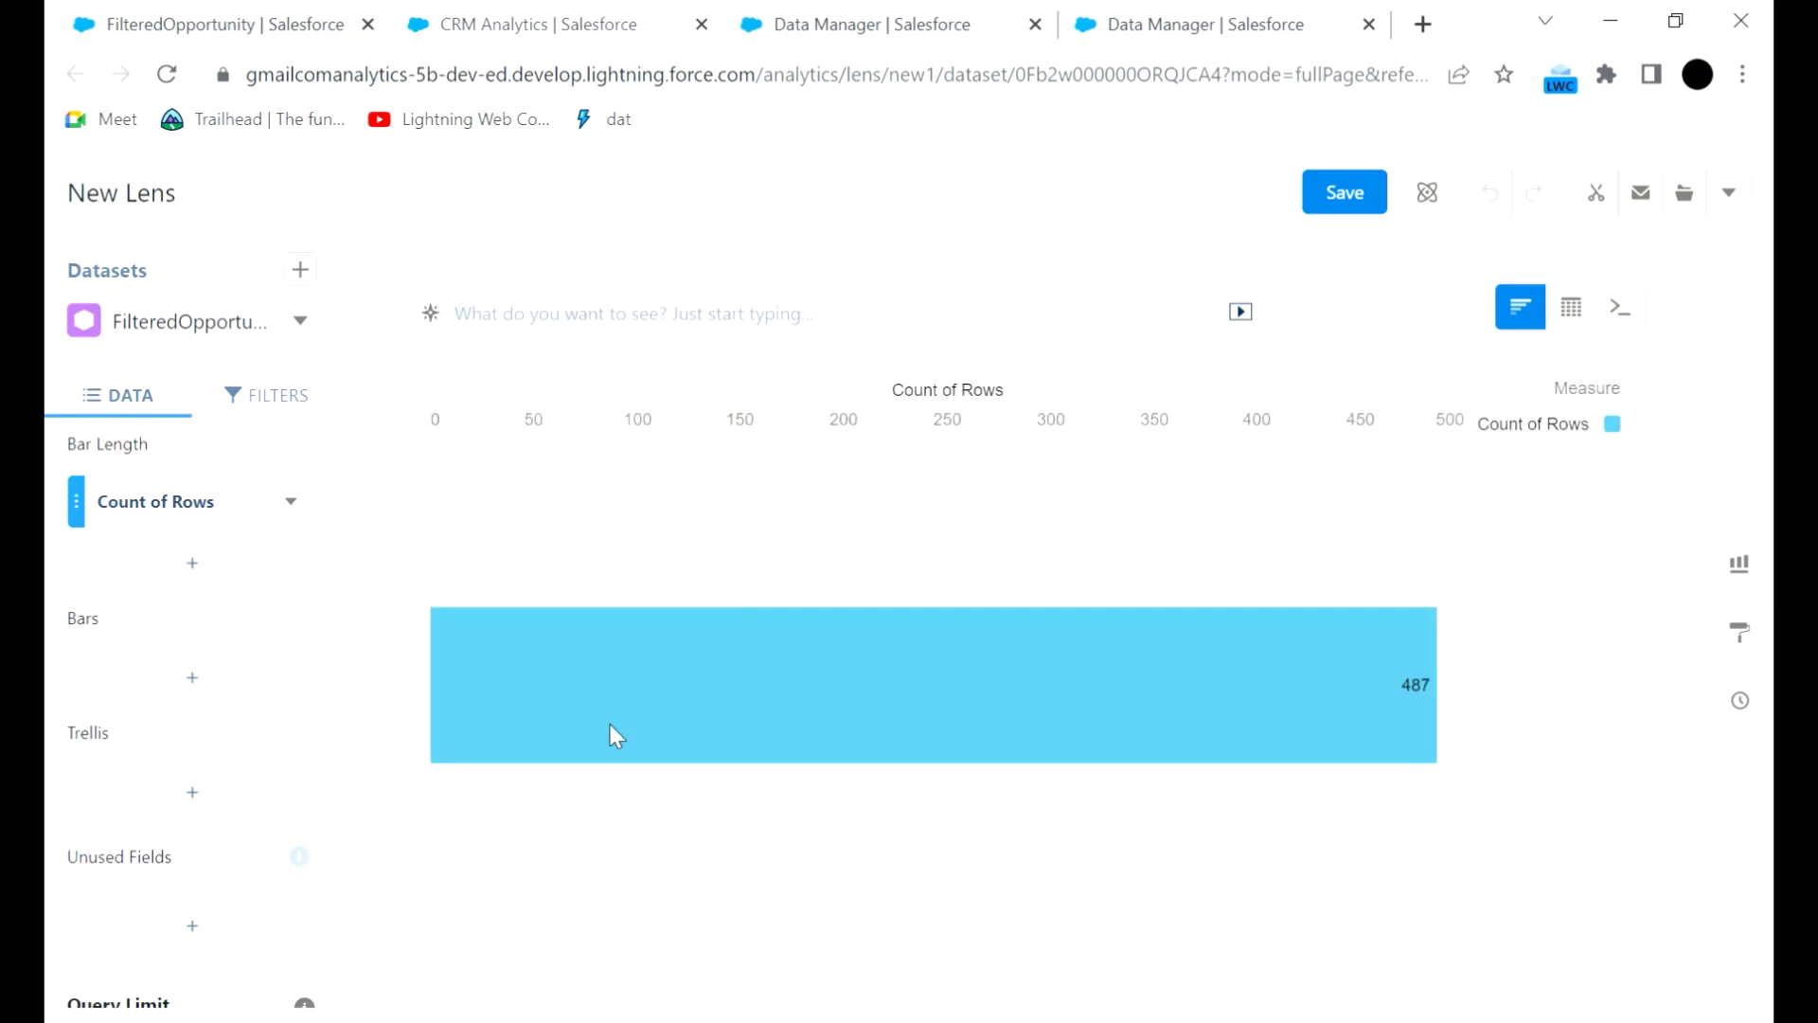
mouse_move(617, 735)
click(270, 36)
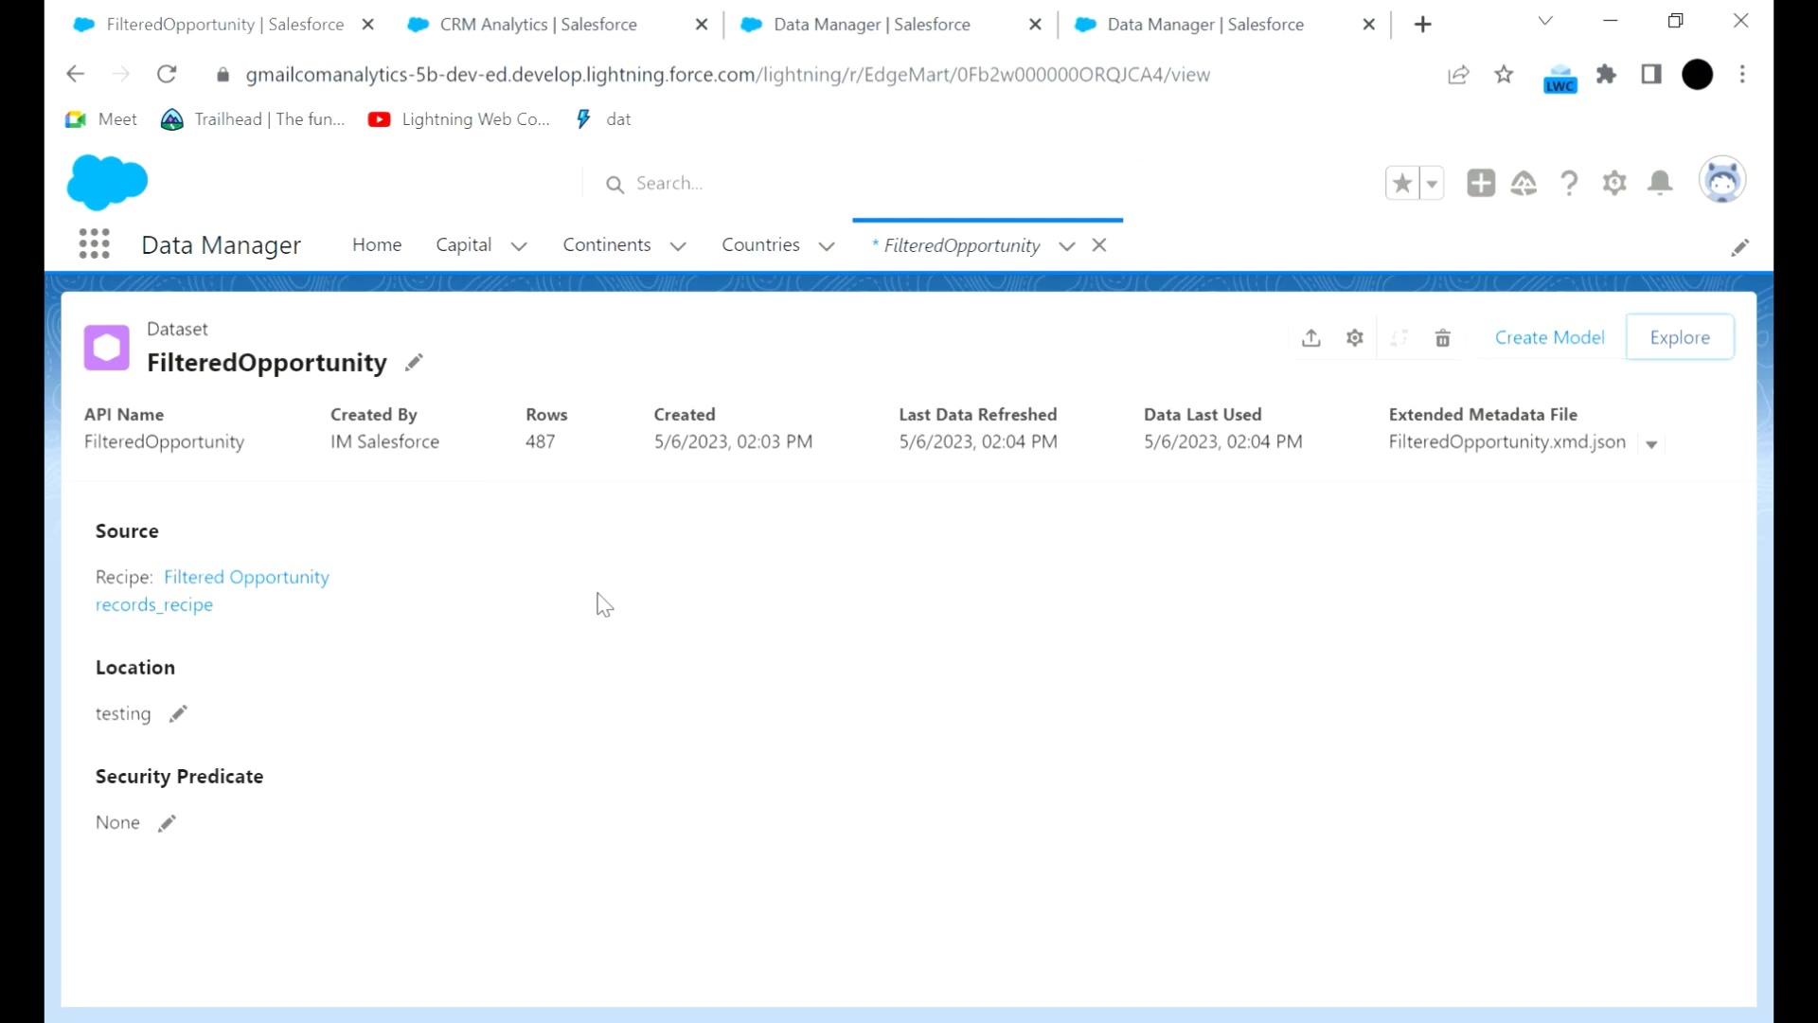